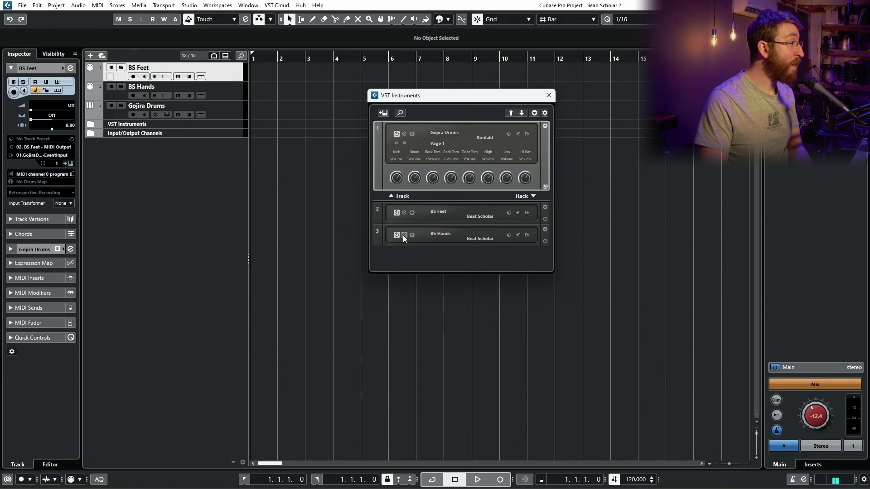
- Open the BS Hands instance of Beat Scholar, look through its Modules - Hands Only user presets, and close the instrument rack
{"action": "left_click", "coordinate": [404, 234]}
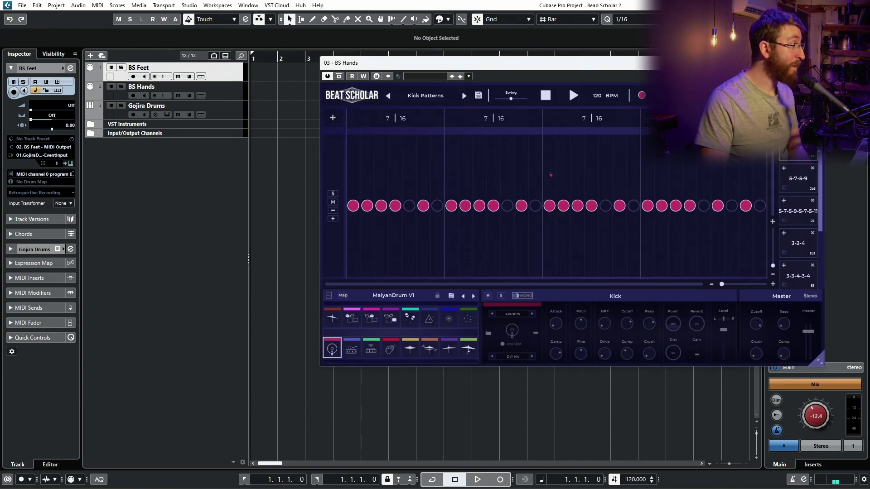
{"action": "left_click_drag", "start_coordinate": [569, 60], "coordinate": [474, 78]}
{"action": "left_click", "coordinate": [331, 110]}
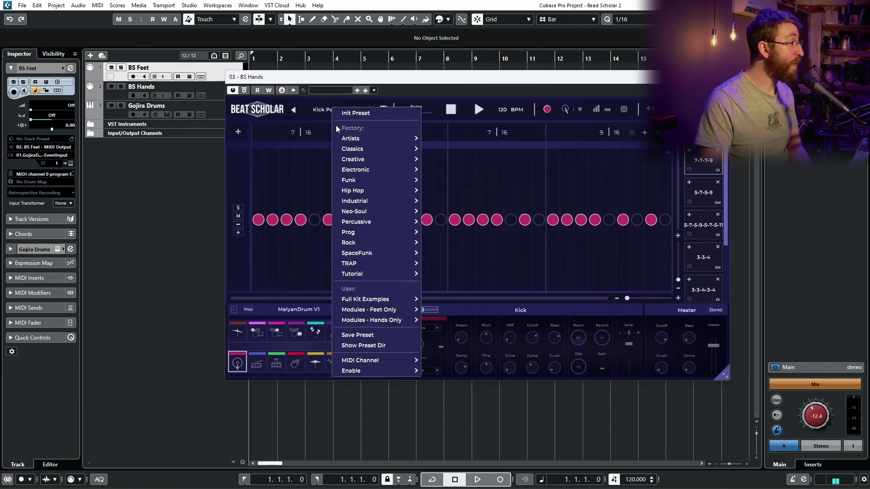
{"action": "mouse_move", "coordinate": [371, 320]}
{"action": "mouse_move", "coordinate": [447, 310]}
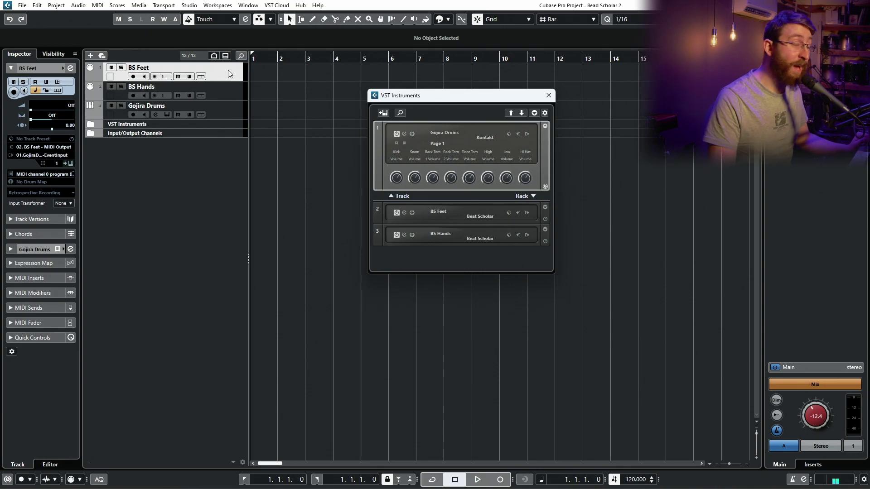
{"action": "left_click", "coordinate": [548, 96]}
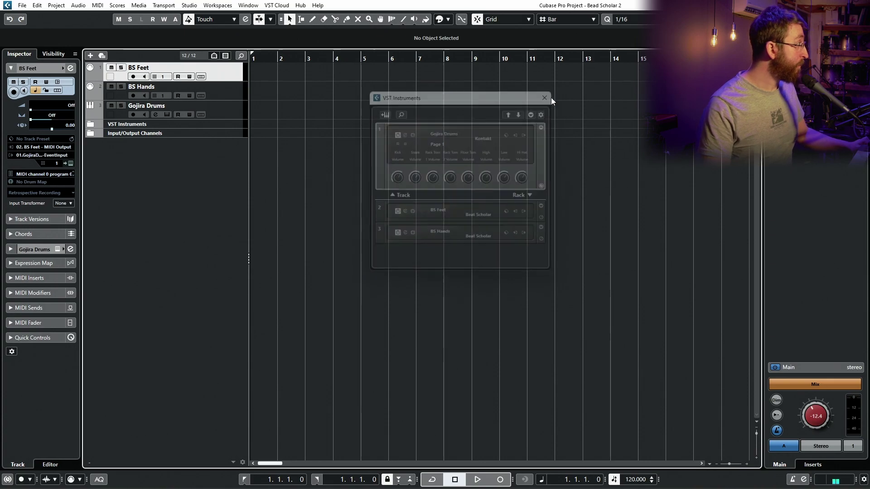
- Open the Gojira Drums instrument in Kontakt, review both pages of its MIDI mapping, and close the instrument window
{"action": "left_click", "coordinate": [227, 109]}
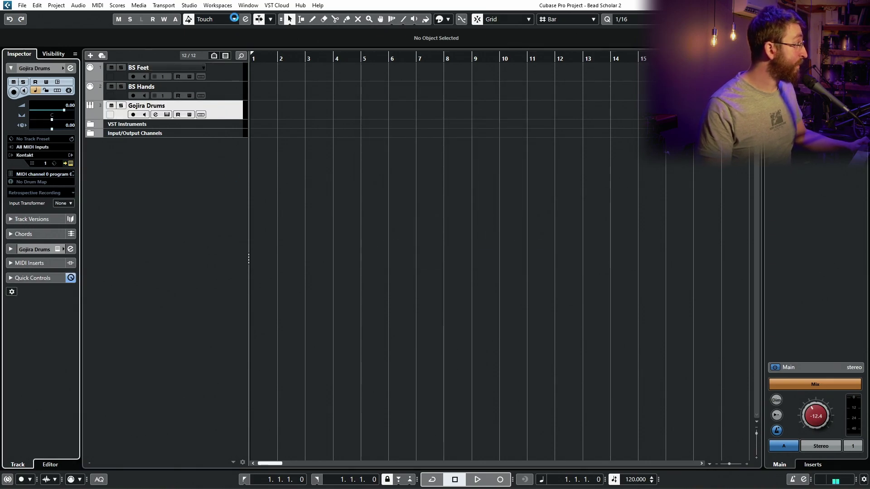
{"action": "left_click", "coordinate": [70, 163]}
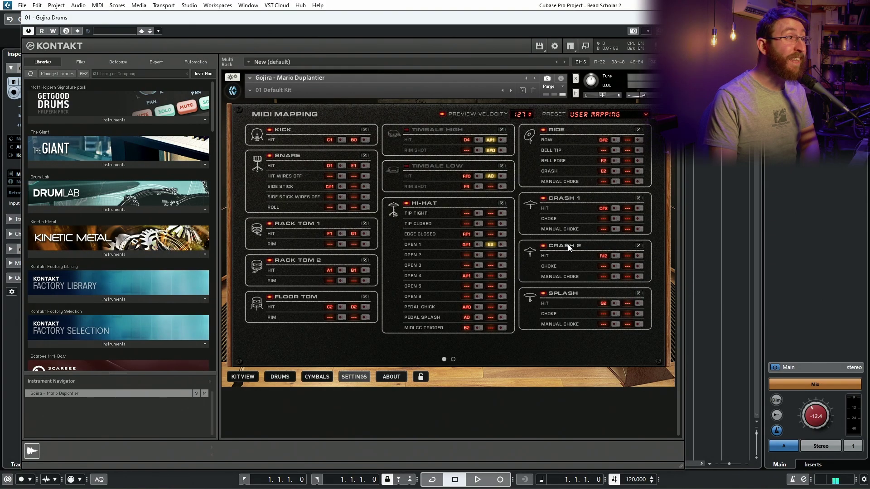
{"action": "left_click", "coordinate": [453, 359]}
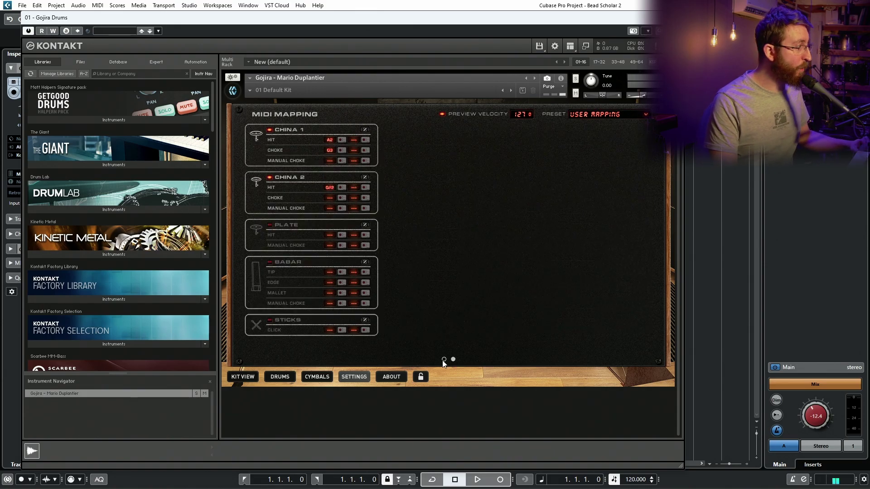
{"action": "left_click", "coordinate": [444, 360]}
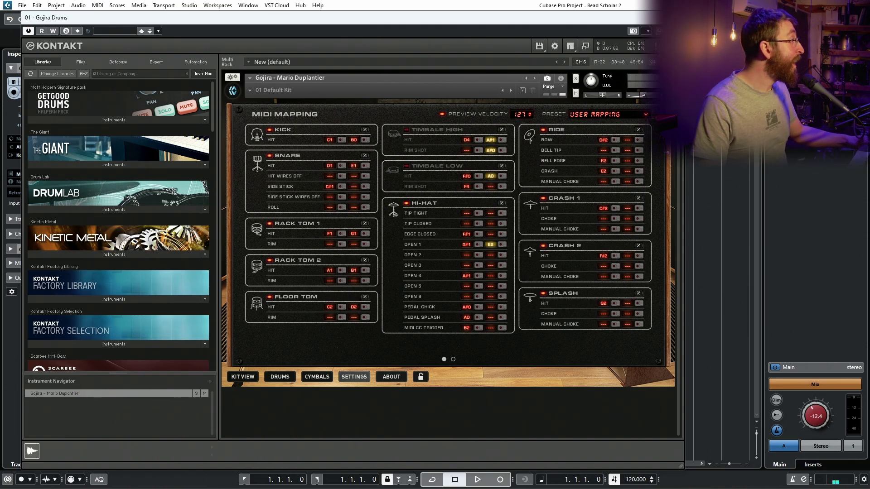
{"action": "key", "text": "ctrl+w"}
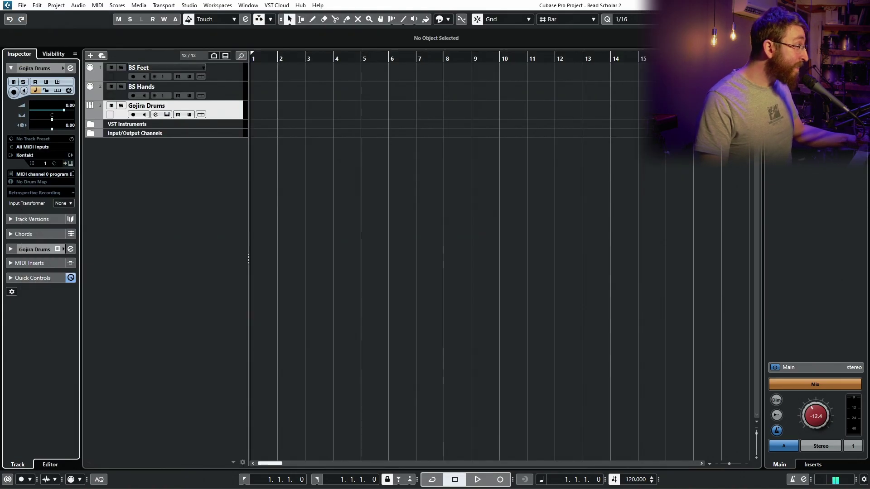
- Inspect the BS Feet track's MIDI input and output routing choices
{"action": "left_click", "coordinate": [223, 73]}
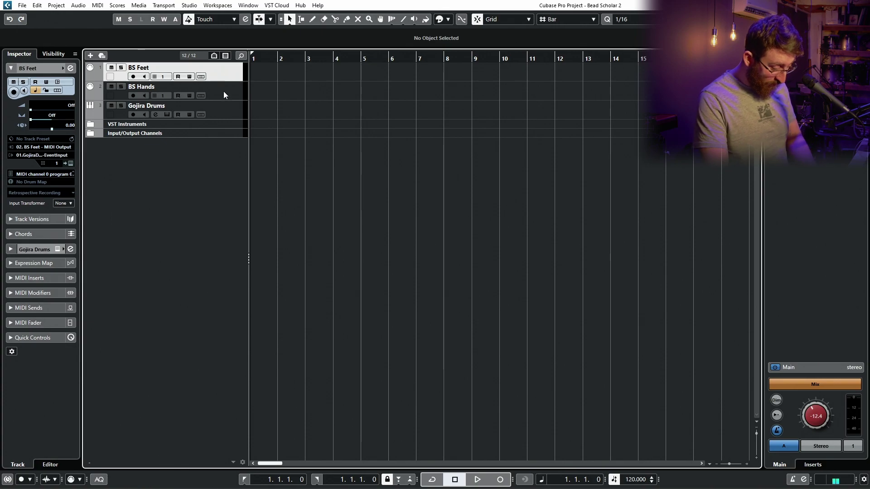
{"action": "key", "text": "F11"}
{"action": "key", "text": "F11"}
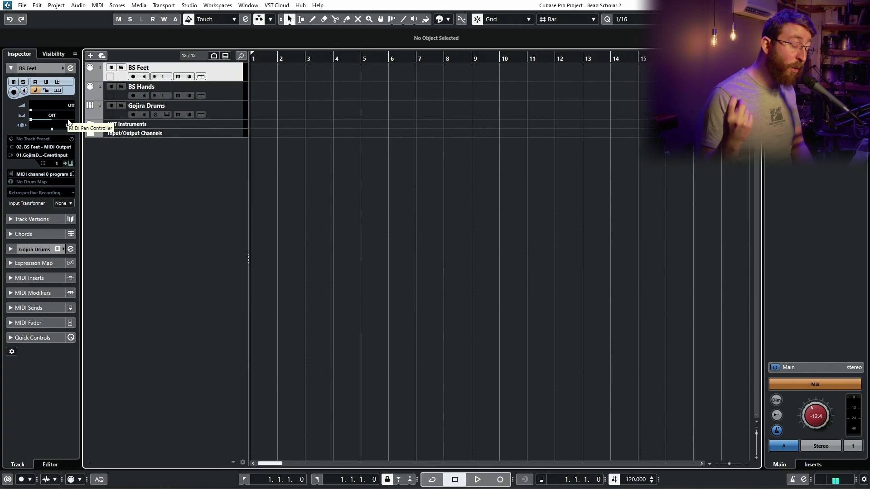
{"action": "left_click", "coordinate": [173, 86]}
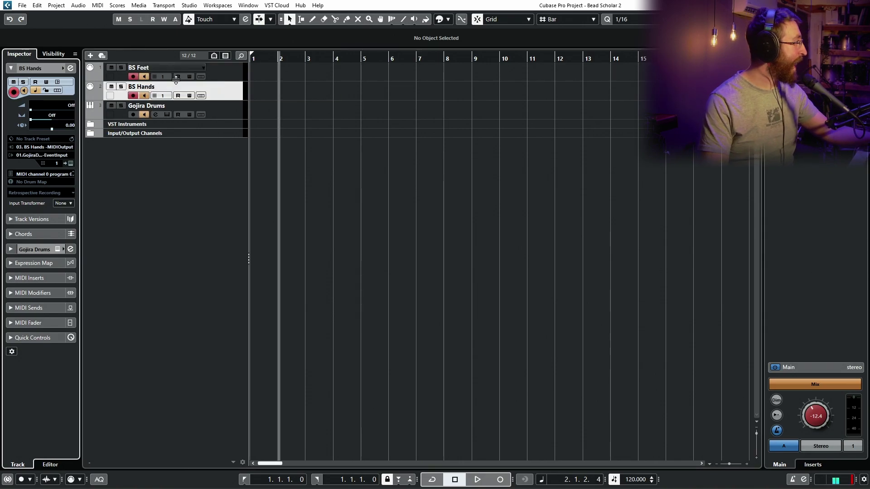
{"action": "left_click", "coordinate": [172, 67]}
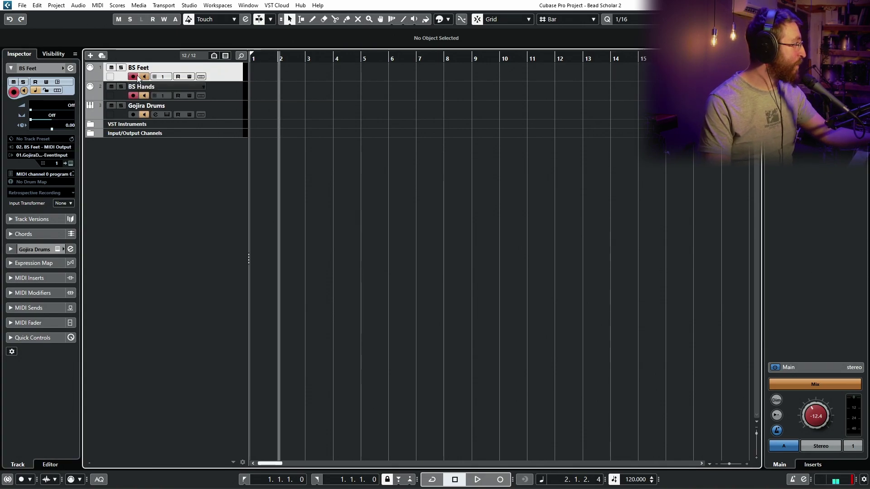
{"action": "left_click", "coordinate": [31, 152]}
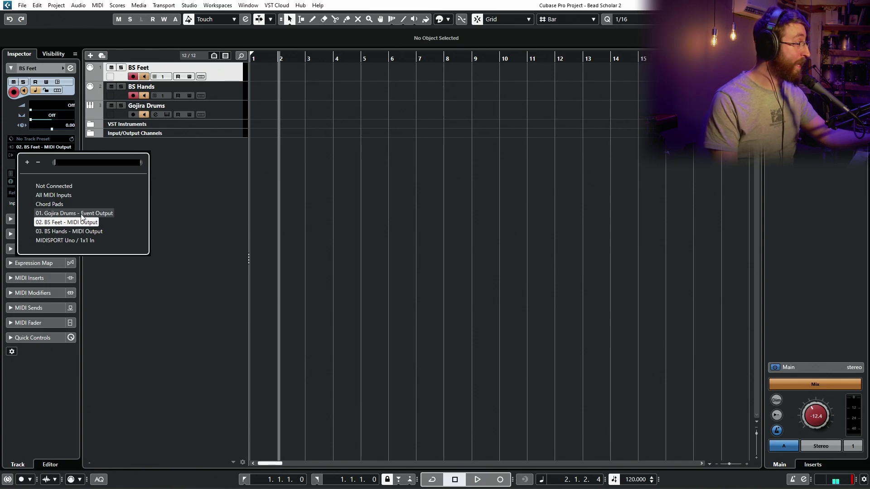
{"action": "left_click", "coordinate": [227, 80]}
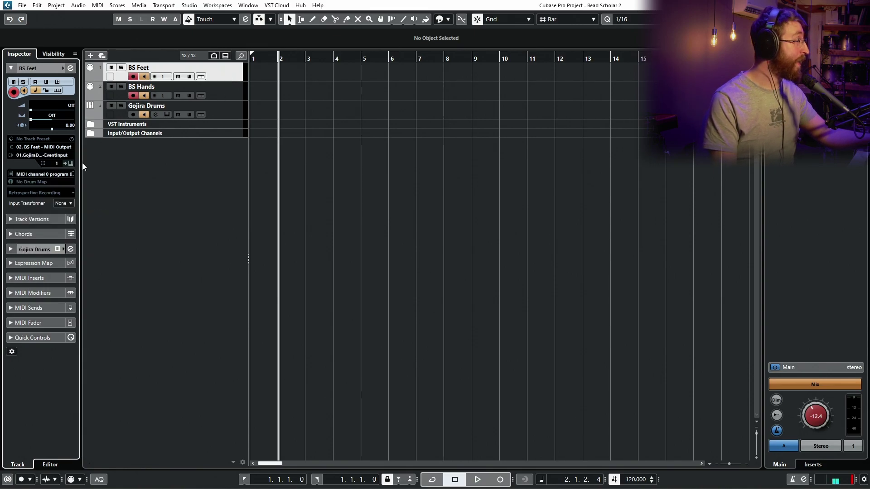
{"action": "left_click", "coordinate": [54, 155]}
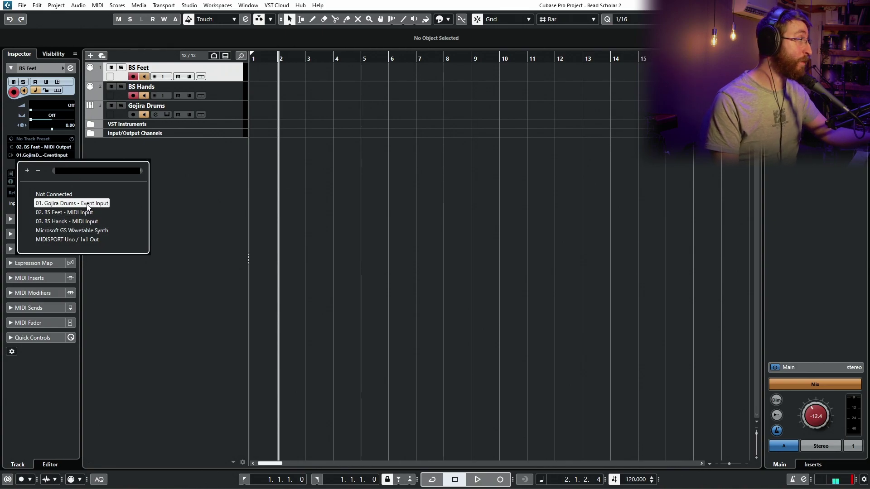
- Inspect the BS Hands track's MIDI input and output routing choices
{"action": "left_click", "coordinate": [226, 96]}
{"action": "left_click", "coordinate": [227, 97]}
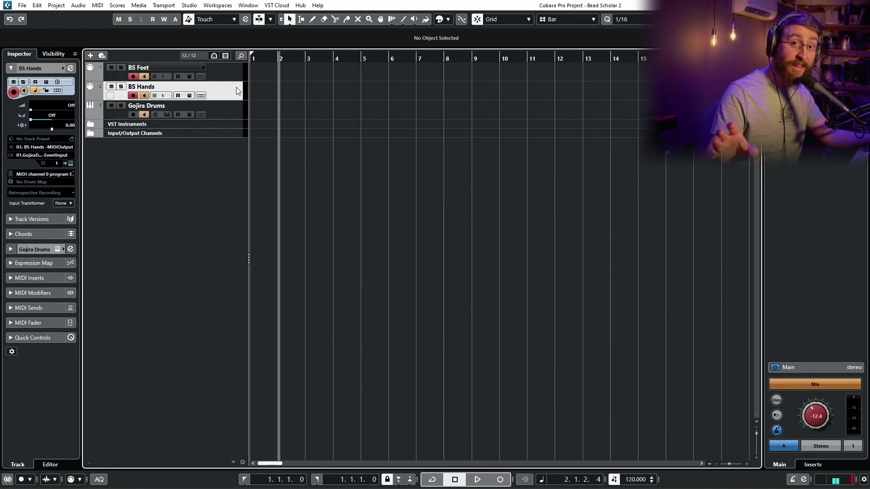
{"action": "left_click", "coordinate": [35, 148]}
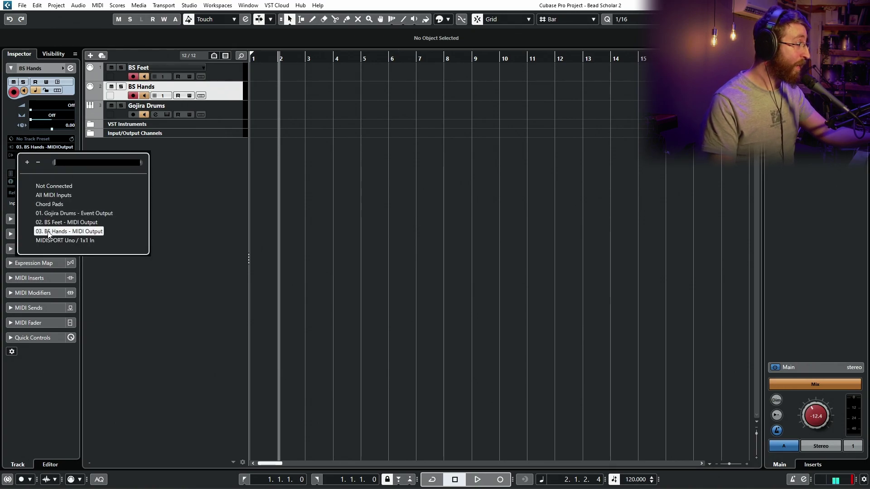
{"action": "left_click", "coordinate": [220, 88]}
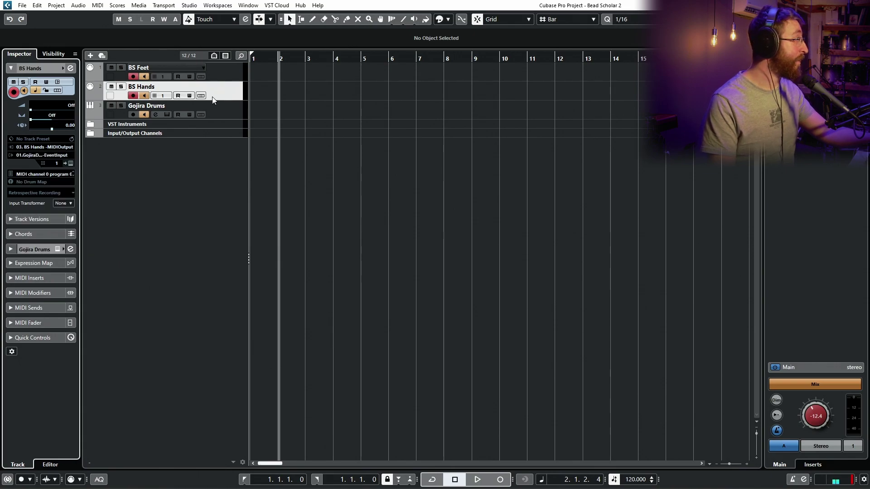
{"action": "left_click", "coordinate": [39, 156]}
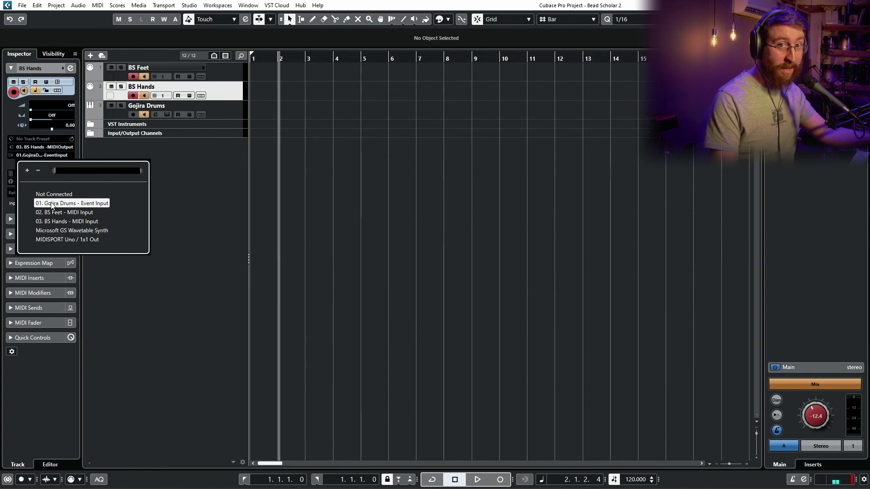
{"action": "left_click", "coordinate": [232, 88]}
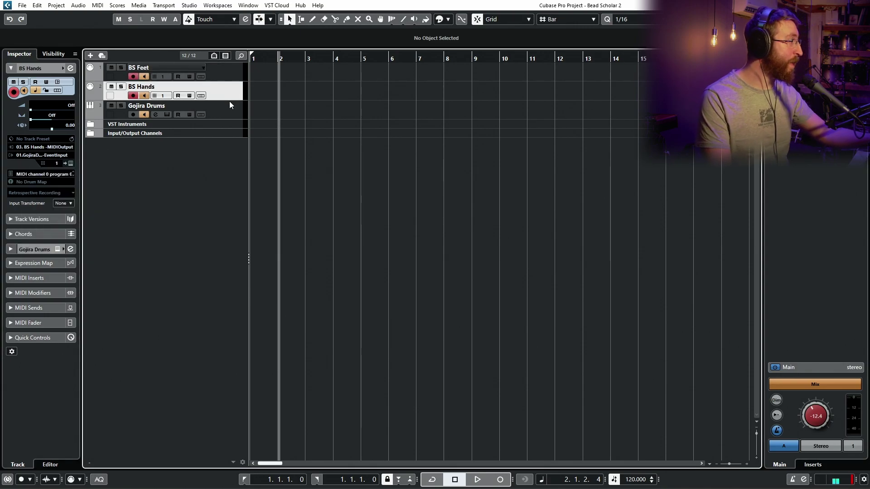
- Return the project cursor to bar 1 and compare the routing and monitor settings of the BS Feet, BS Hands and Gojira Drums tracks
{"action": "left_click_drag", "start_coordinate": [262, 52], "coordinate": [244, 64]}
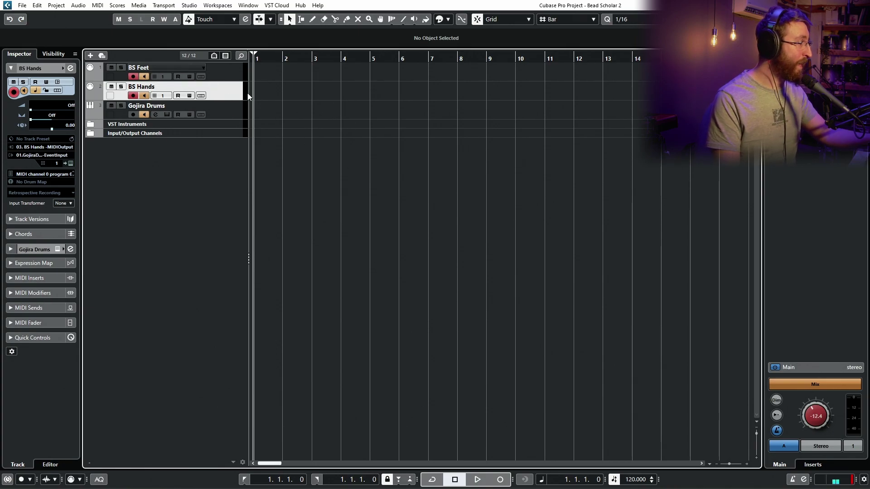
{"action": "left_click", "coordinate": [221, 105]}
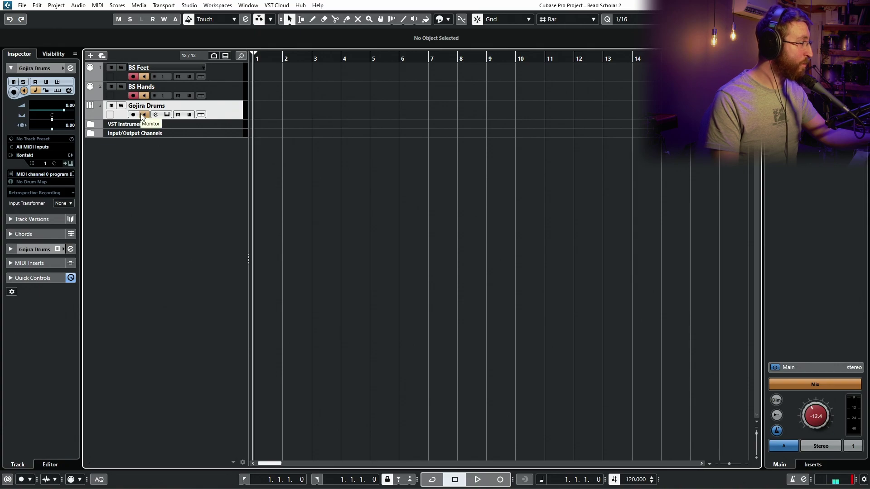
{"action": "left_click", "coordinate": [177, 90]}
{"action": "left_click", "coordinate": [231, 73]}
{"action": "key", "text": "Down"}
{"action": "key", "text": "Down"}
{"action": "key", "text": "Up"}
{"action": "key", "text": "Up"}
{"action": "key", "text": "Down"}
{"action": "key", "text": "Down"}
{"action": "key", "text": "Up"}
{"action": "key", "text": "Up"}
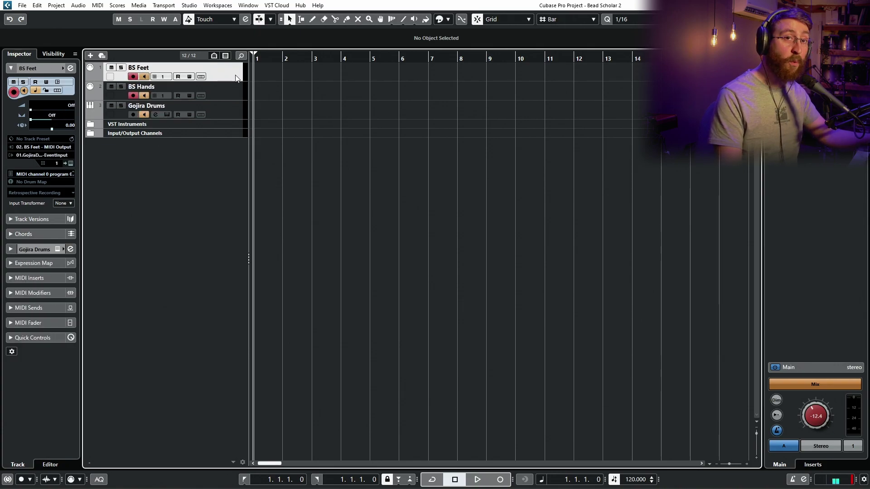
{"action": "left_click", "coordinate": [232, 88]}
{"action": "key", "text": "Down"}
{"action": "key", "text": "Up"}
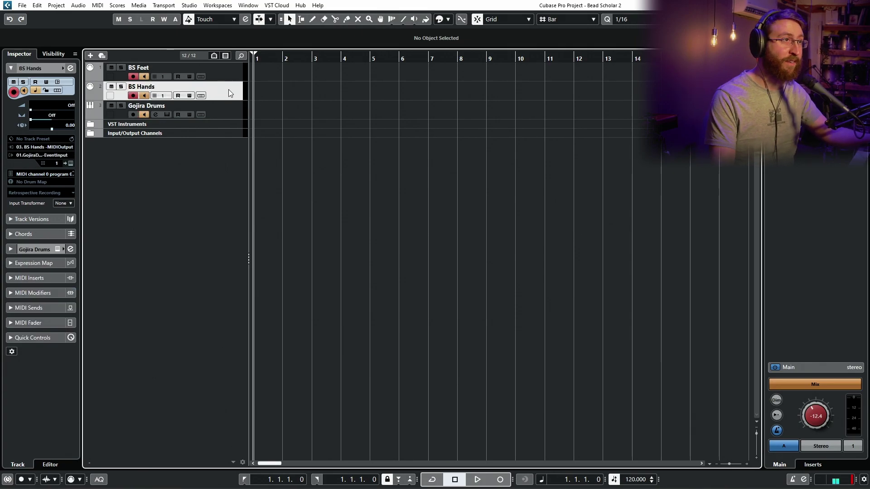
{"action": "left_click", "coordinate": [222, 70]}
{"action": "left_click", "coordinate": [221, 110]}
{"action": "left_click", "coordinate": [226, 93]}
{"action": "left_click", "coordinate": [227, 78]}
{"action": "left_click", "coordinate": [238, 105]}
{"action": "left_click", "coordinate": [235, 90]}
{"action": "left_click", "coordinate": [233, 73]}
{"action": "left_click", "coordinate": [232, 103]}
{"action": "left_click", "coordinate": [233, 90]}
{"action": "left_click", "coordinate": [233, 108]}
{"action": "left_click", "coordinate": [234, 90]}
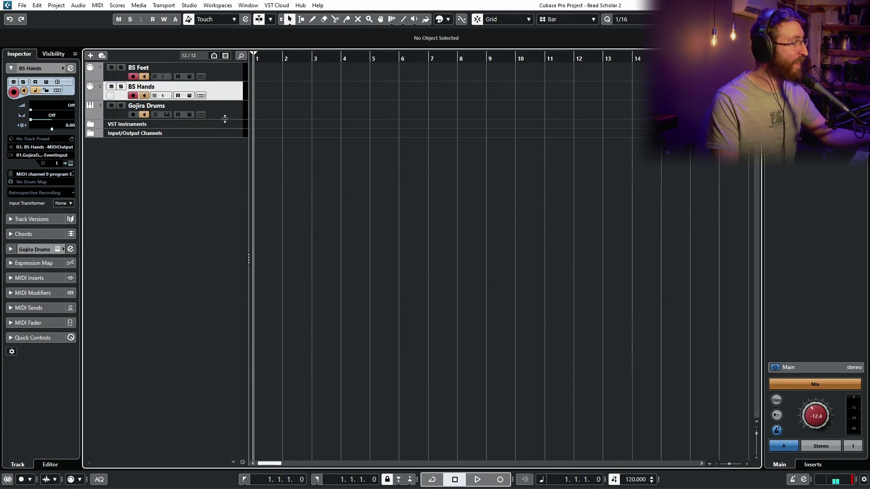
{"action": "left_click", "coordinate": [232, 108]}
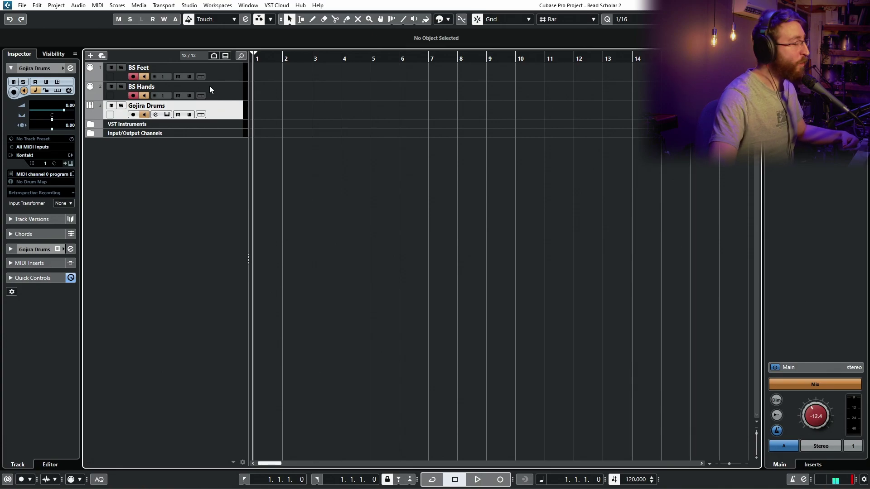
- Select the BS Feet track, open its Beat Scholar instance from the instrument rack, and enable the Sampler
{"action": "key", "text": "Up"}
{"action": "key", "text": "Up"}
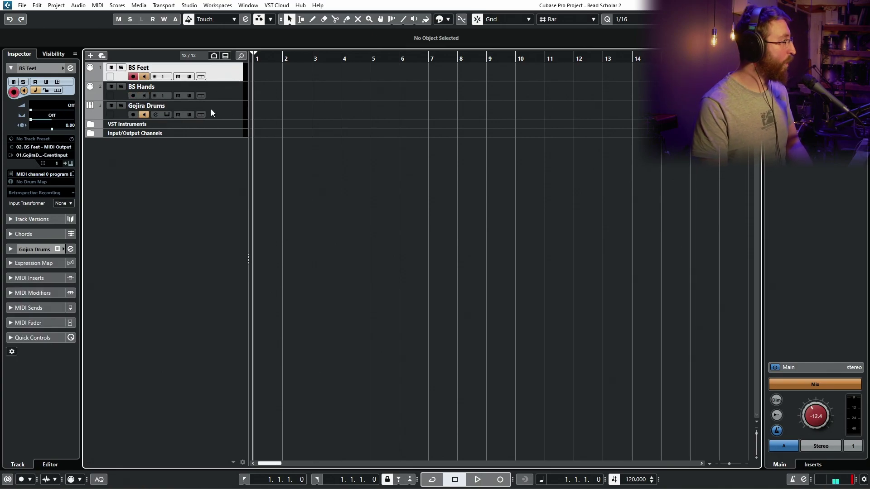
{"action": "key", "text": "F11"}
{"action": "left_click", "coordinate": [403, 211]}
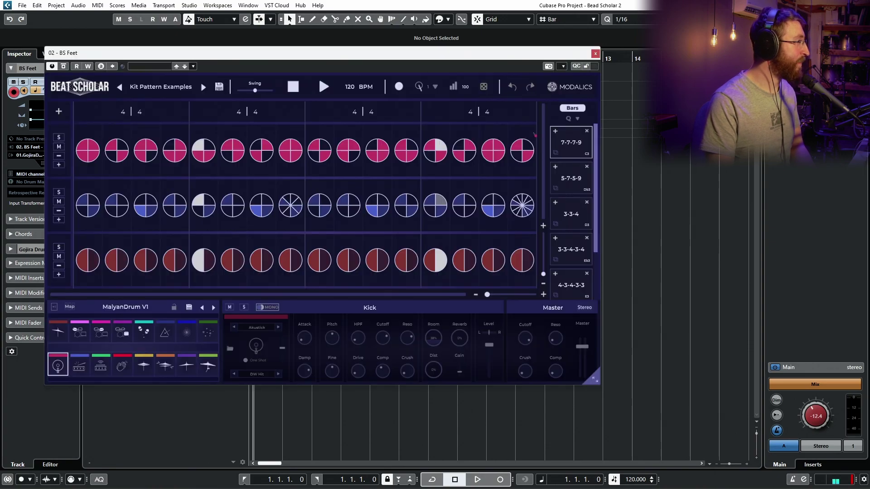
{"action": "left_click_drag", "start_coordinate": [584, 57], "coordinate": [679, 108]}
{"action": "left_click_drag", "start_coordinate": [547, 104], "coordinate": [477, 101]}
{"action": "left_click", "coordinate": [183, 132]}
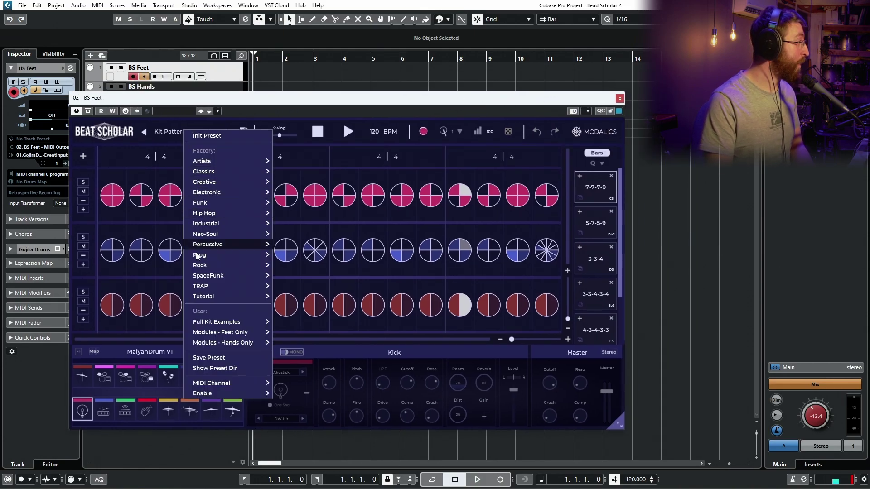
{"action": "mouse_move", "coordinate": [214, 390]}
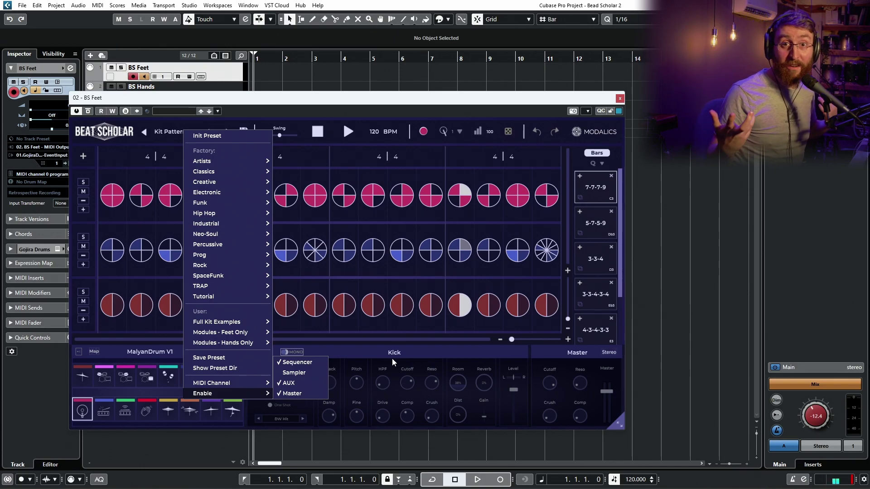
{"action": "left_click", "coordinate": [298, 375]}
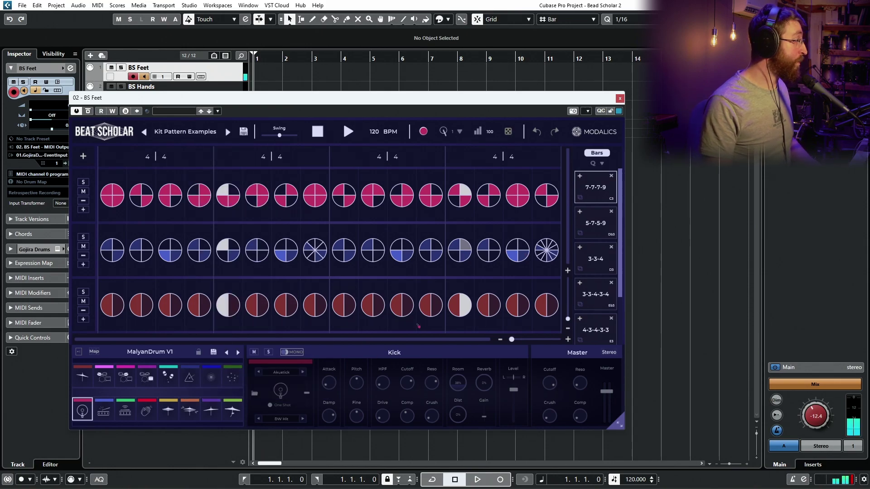
- Audition the snare, cymbal and ride pads in the BS Feet instance of Beat Scholar
{"action": "left_click", "coordinate": [101, 412]}
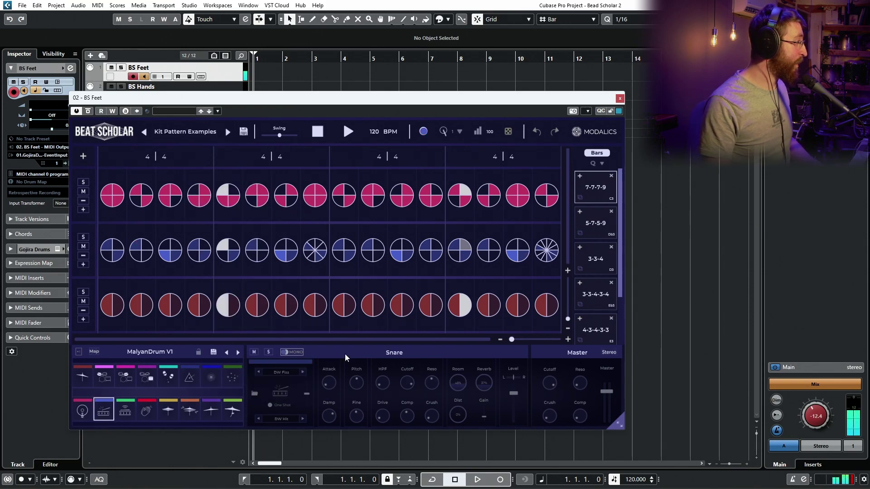
{"action": "left_click_drag", "start_coordinate": [311, 101], "coordinate": [319, 76]}
{"action": "left_click", "coordinate": [111, 386]}
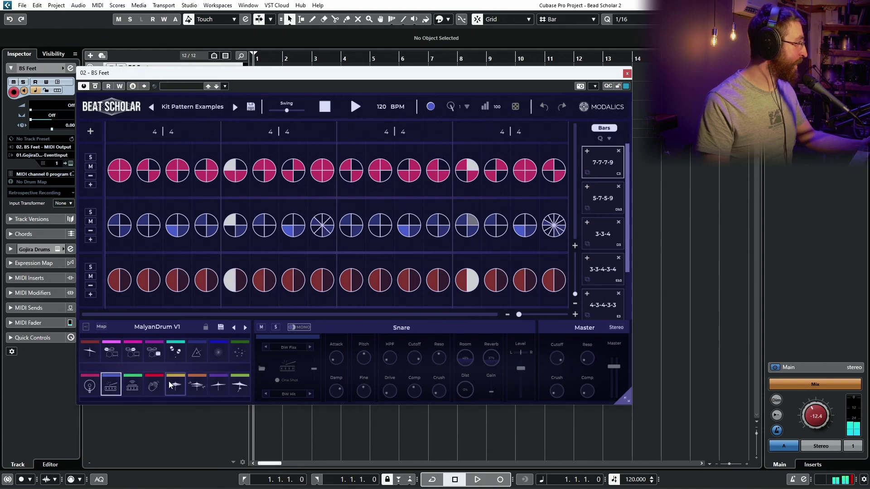
{"action": "left_click", "coordinate": [191, 387]}
{"action": "left_click", "coordinate": [222, 390]}
{"action": "left_click", "coordinate": [239, 390]}
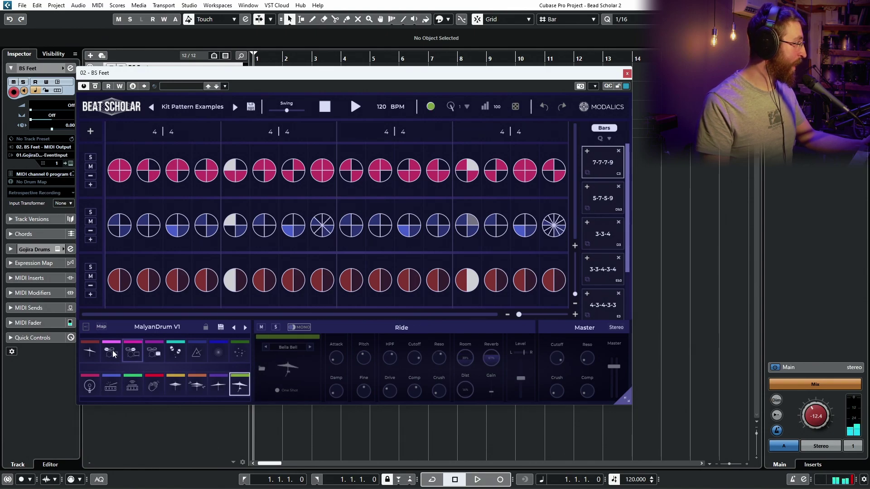
- Audition the Kick and Crash 2 pads along with the neighbouring kit pads in the BS Feet drum map
{"action": "left_click", "coordinate": [89, 352]}
{"action": "left_click", "coordinate": [159, 354]}
{"action": "left_click", "coordinate": [89, 385]}
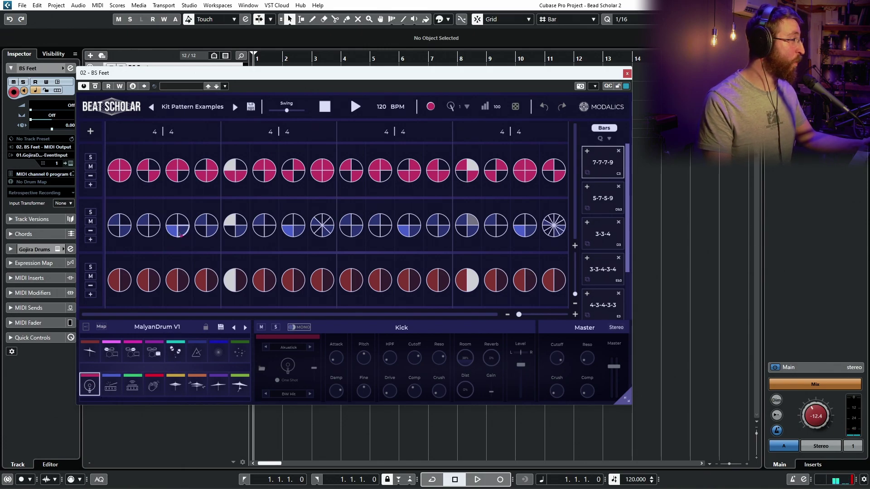
{"action": "left_click", "coordinate": [89, 351]}
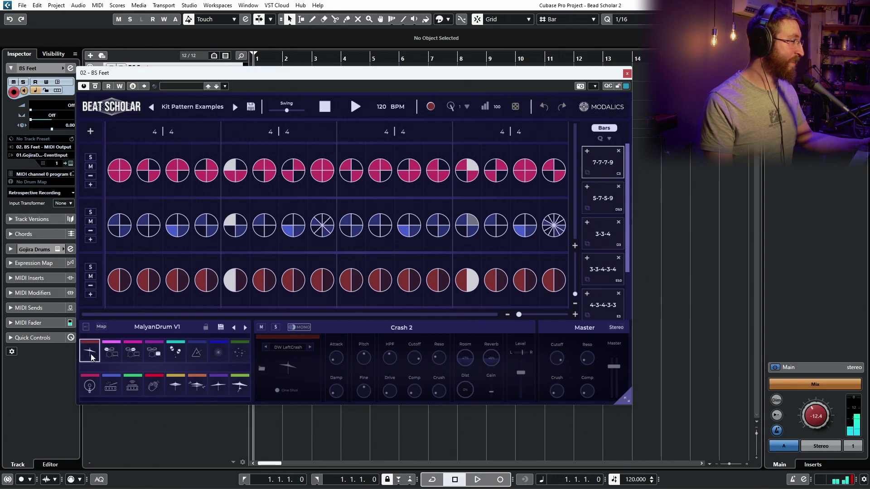
- Play back the 7-7-7-9 pattern of Kit Pattern Examples in BS Feet, with its window moved clear
{"action": "left_click_drag", "start_coordinate": [526, 77], "coordinate": [552, 115]}
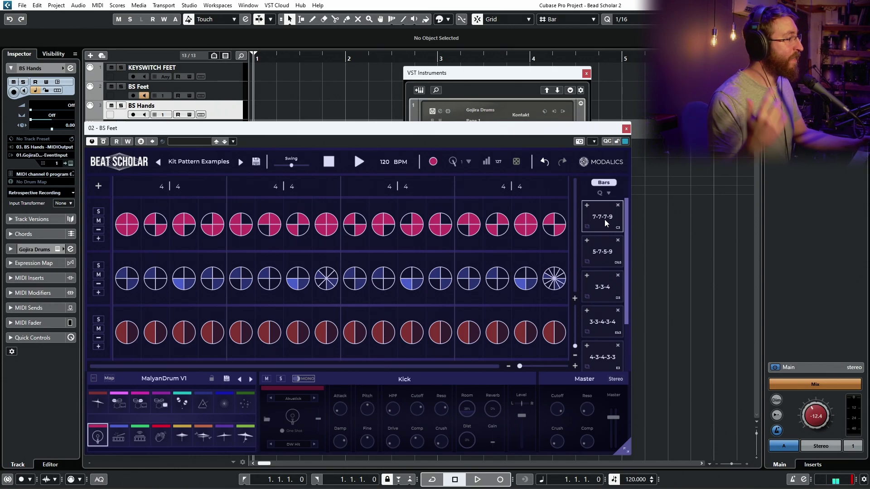
{"action": "left_click_drag", "start_coordinate": [469, 132], "coordinate": [501, 87]}
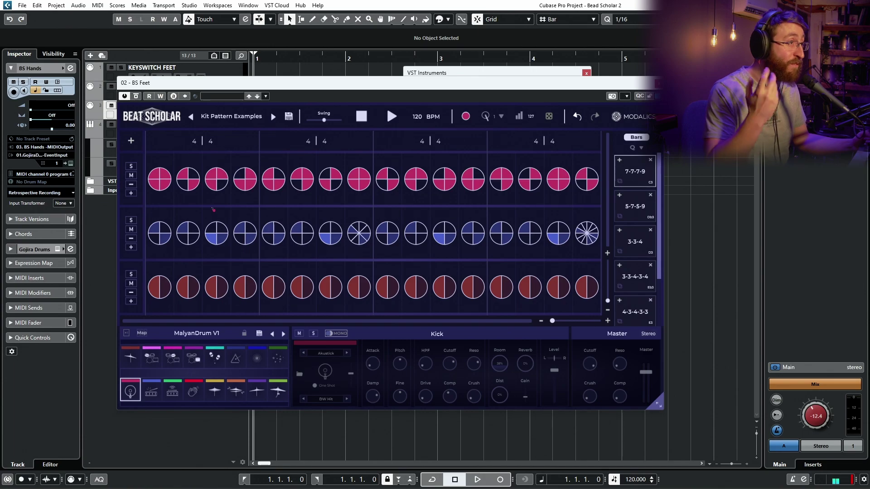
{"action": "key", "text": "space"}
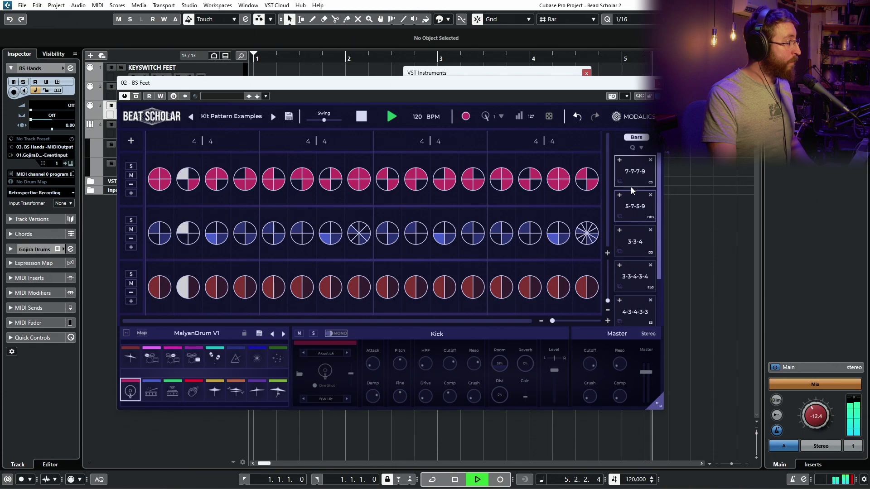
{"action": "key", "text": "space"}
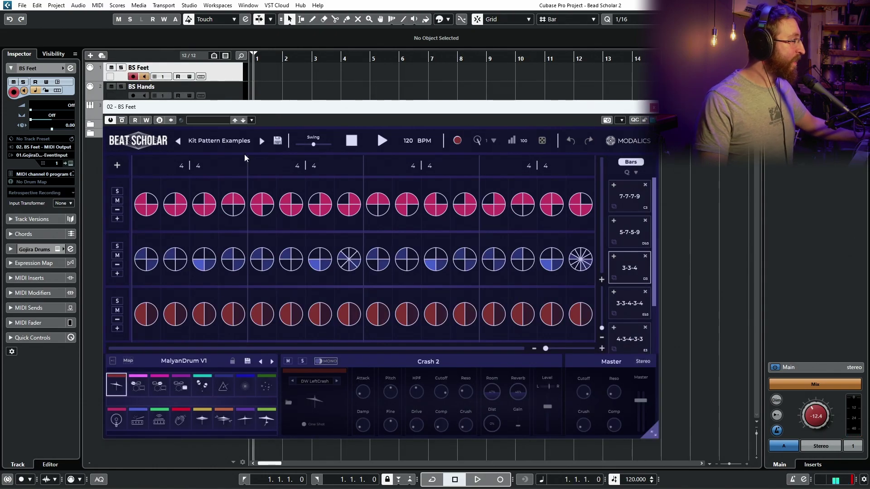
- Load the Kick Modules - Chill user preset from the feet-only modules into the BS Feet instance
{"action": "left_click", "coordinate": [231, 146]}
{"action": "mouse_move", "coordinate": [281, 347]}
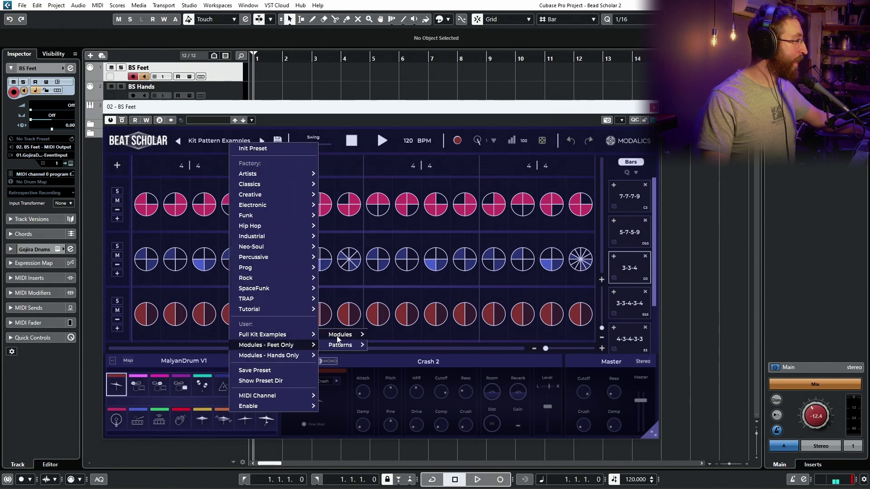
{"action": "mouse_move", "coordinate": [344, 334]}
{"action": "left_click", "coordinate": [405, 314]}
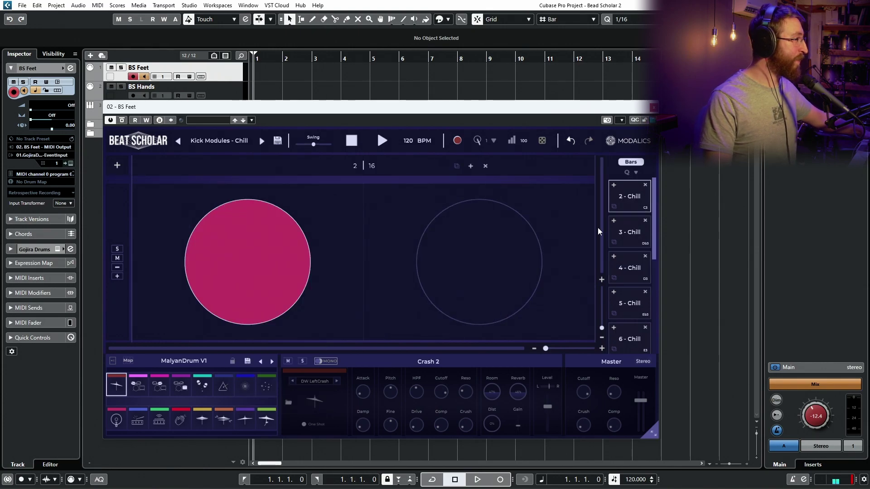
- Browse the Chill kick modules of different lengths in BS Feet and reselect 2 - Chill
{"action": "left_click", "coordinate": [633, 234]}
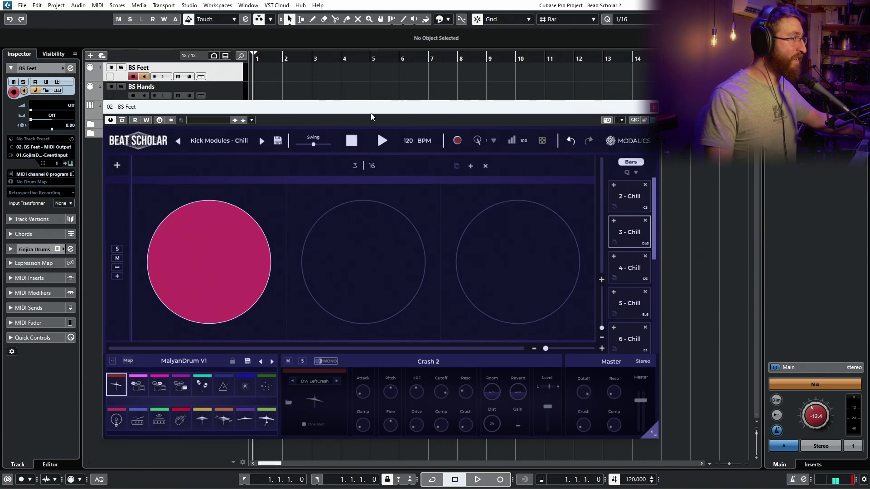
{"action": "left_click_drag", "start_coordinate": [375, 112], "coordinate": [438, 106]}
{"action": "left_click_drag", "start_coordinate": [307, 105], "coordinate": [361, 80]}
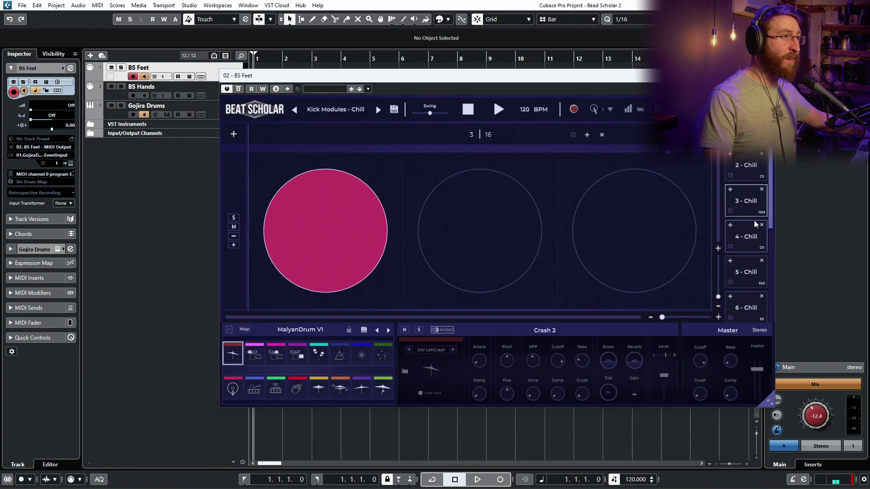
{"action": "left_click_drag", "start_coordinate": [465, 84], "coordinate": [340, 106]}
{"action": "left_click", "coordinate": [607, 187]}
{"action": "left_click", "coordinate": [622, 222]}
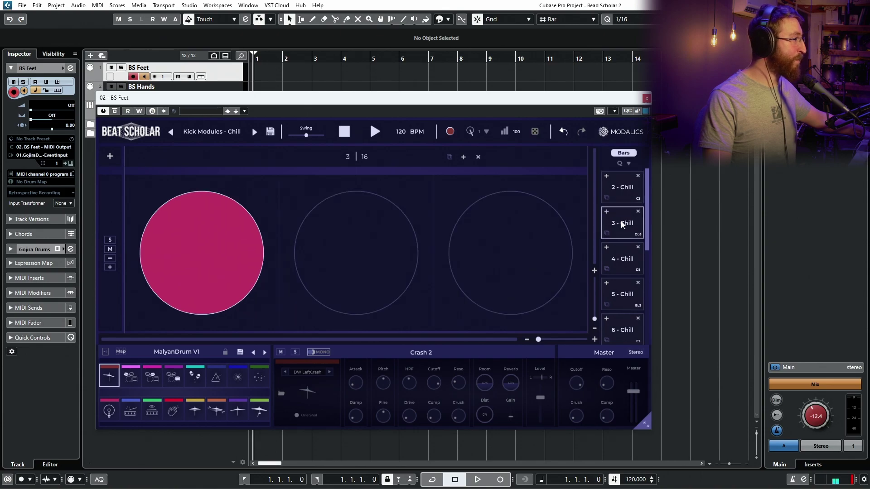
{"action": "left_click", "coordinate": [627, 260]}
{"action": "left_click", "coordinate": [619, 279]}
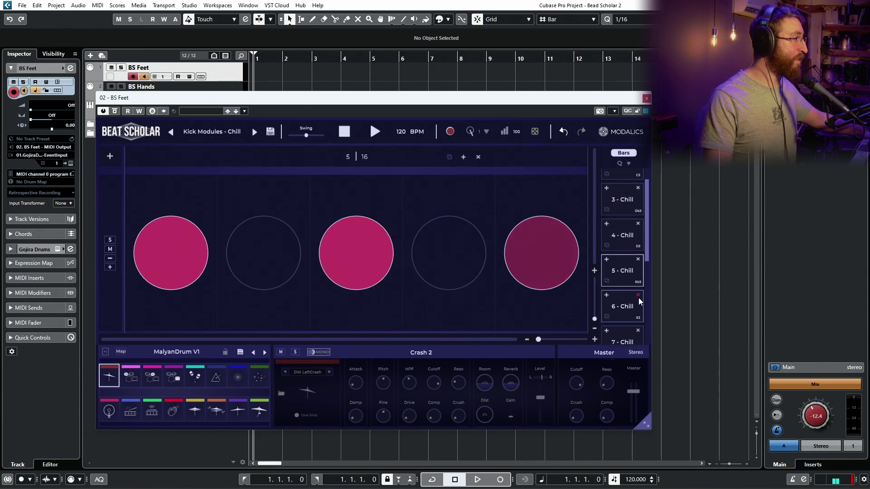
{"action": "left_click", "coordinate": [622, 327]}
{"action": "left_click", "coordinate": [624, 195]}
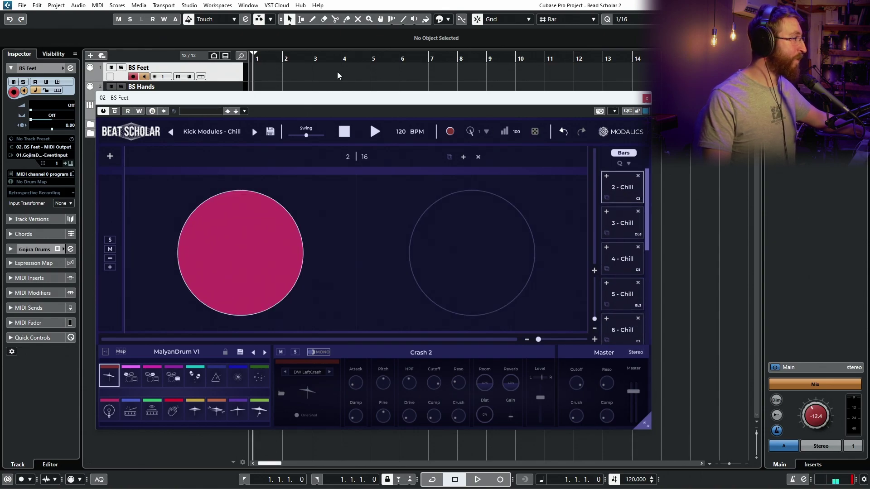
- Select the BS Hands track and open its Beat Scholar instance from the instrument rack
{"action": "left_click_drag", "start_coordinate": [280, 99], "coordinate": [421, 94]}
{"action": "left_click", "coordinate": [154, 91]}
{"action": "left_click", "coordinate": [70, 163]}
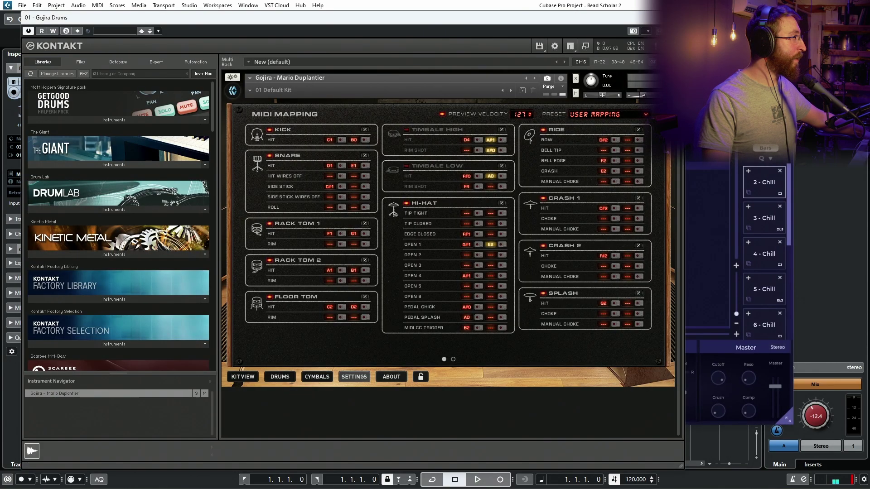
{"action": "left_click", "coordinate": [678, 17]}
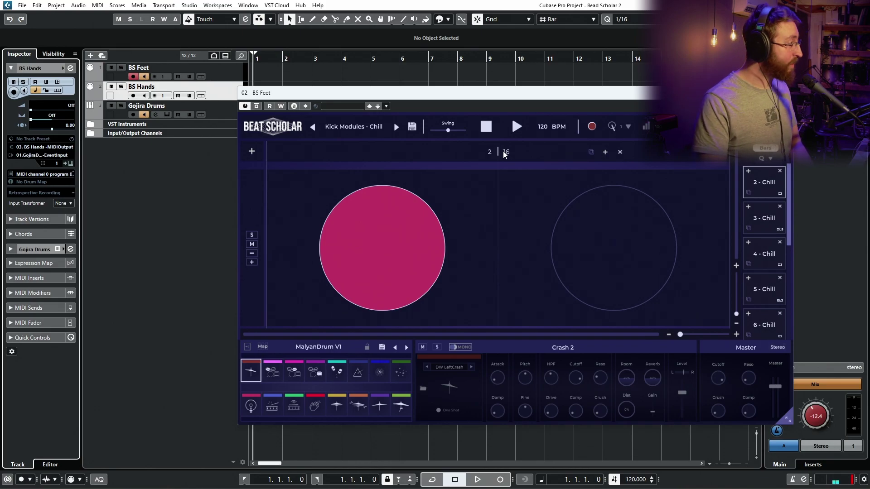
{"action": "left_click_drag", "start_coordinate": [469, 95], "coordinate": [317, 240]}
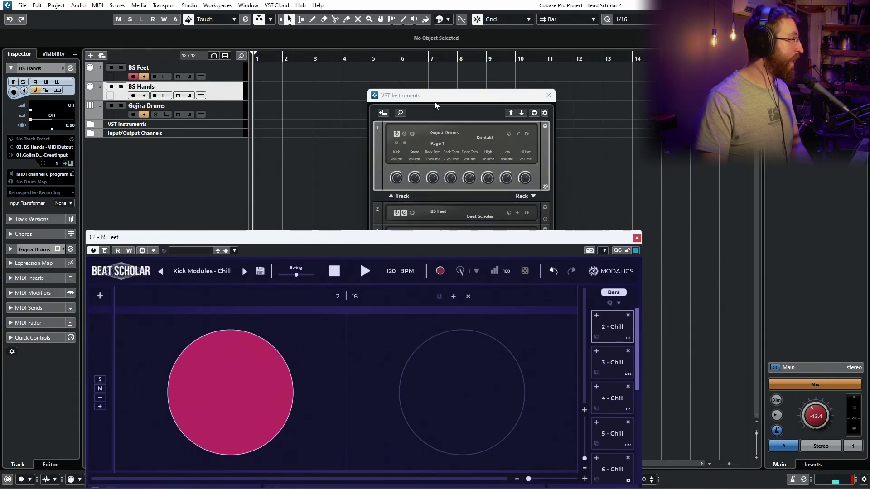
{"action": "right_click", "coordinate": [434, 119]}
{"action": "left_click", "coordinate": [446, 122]}
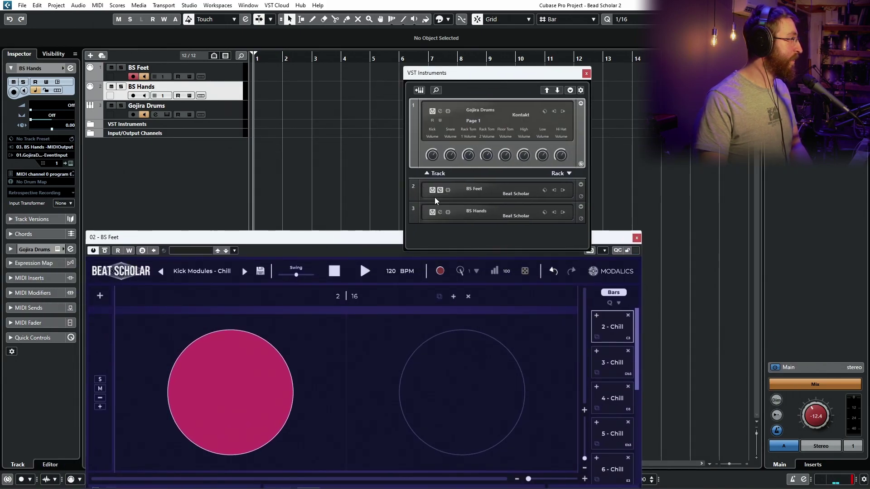
{"action": "left_click", "coordinate": [443, 213]}
{"action": "left_click_drag", "start_coordinate": [376, 77], "coordinate": [282, 64]}
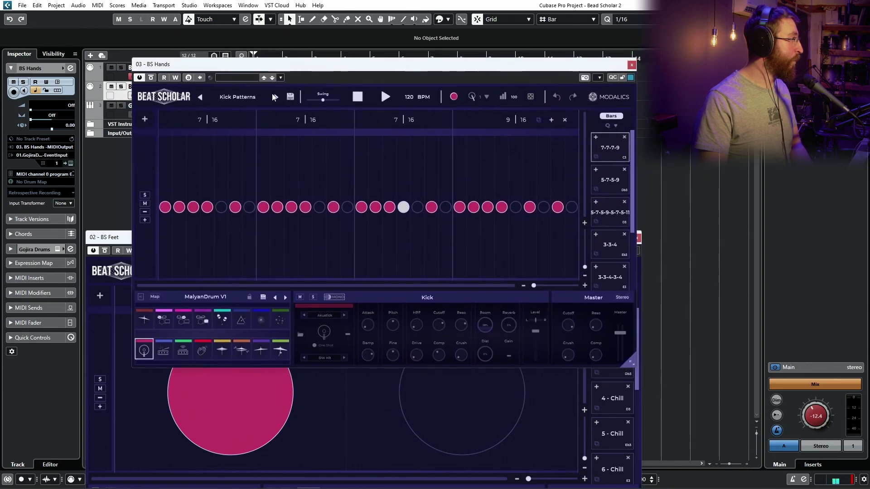
- Load the Straight Open Hats Beats preset from the hands-only modules into BS Hands and spread the two instance windows apart
{"action": "left_click", "coordinate": [233, 96]}
{"action": "mouse_move", "coordinate": [279, 307]}
{"action": "mouse_move", "coordinate": [349, 296]}
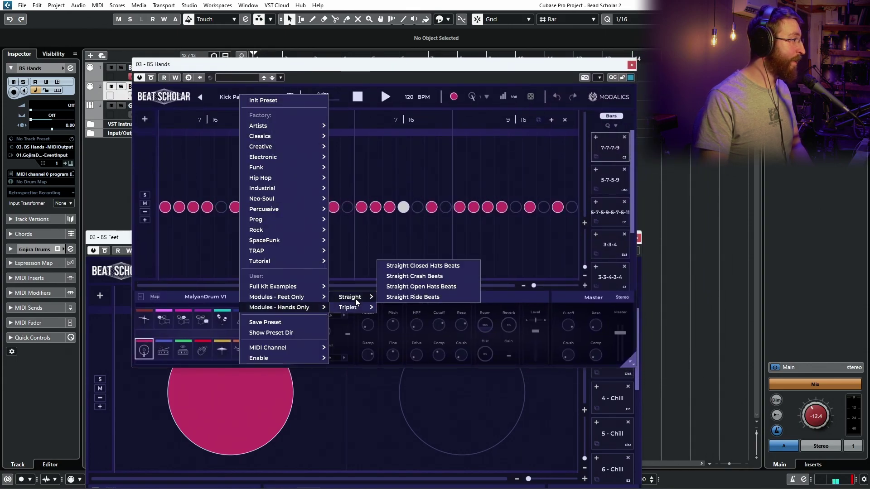
{"action": "left_click", "coordinate": [421, 289]}
{"action": "left_click_drag", "start_coordinate": [123, 240], "coordinate": [301, 262]}
{"action": "left_click_drag", "start_coordinate": [330, 65], "coordinate": [485, 47]}
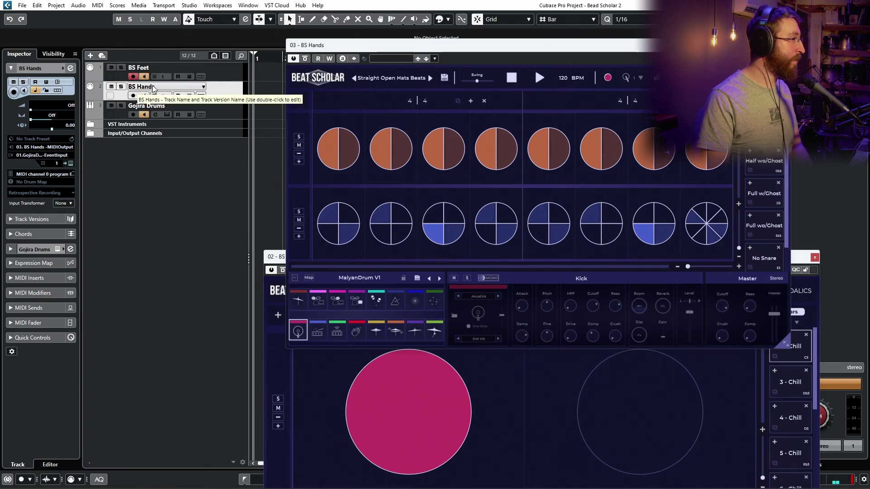
- Disarm the BS Feet track and turn on record enable and monitoring for the BS Hands track
{"action": "left_click_drag", "start_coordinate": [420, 46], "coordinate": [388, 53]}
{"action": "left_click", "coordinate": [131, 80]}
{"action": "left_click", "coordinate": [132, 96]}
{"action": "left_click", "coordinate": [144, 96]}
- Close the BS Feet instance window and move the BS Hands window below the track list
{"action": "left_click", "coordinate": [785, 264]}
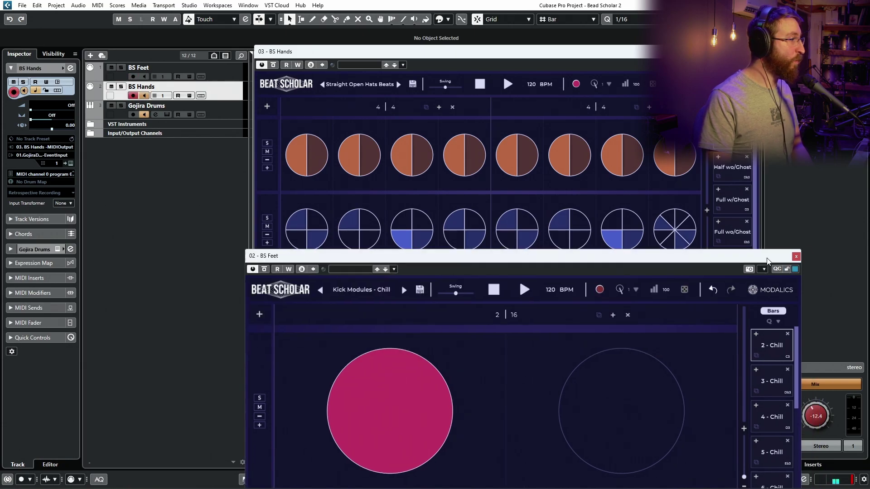
{"action": "left_click_drag", "start_coordinate": [786, 264], "coordinate": [512, 255]}
{"action": "left_click", "coordinate": [526, 250]}
{"action": "left_click_drag", "start_coordinate": [502, 51], "coordinate": [465, 195]}
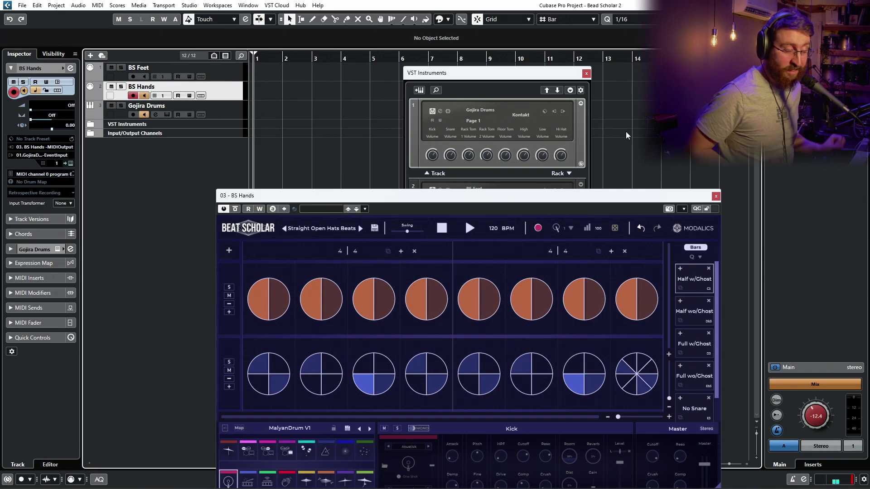
- Play back the Half w/Ghost open-hats beat from BS Hands through Gojira Drums and close the instrument rack
{"action": "key", "text": "space"}
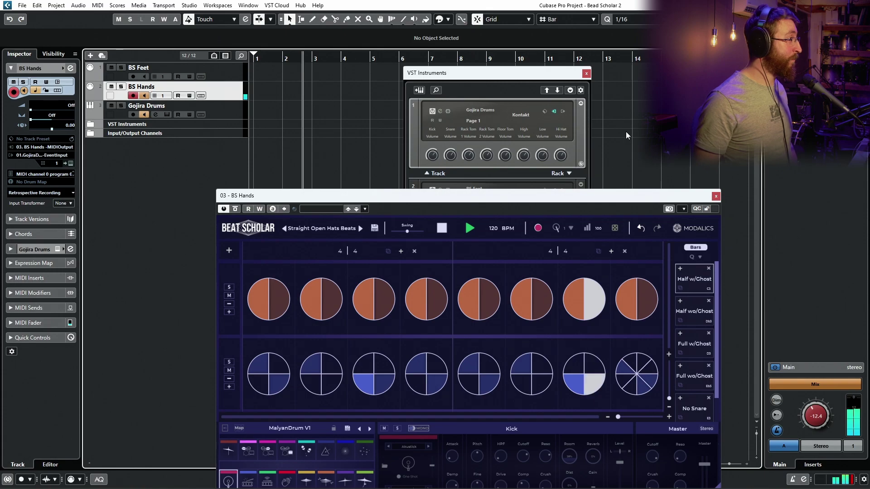
{"action": "left_click", "coordinate": [586, 73]}
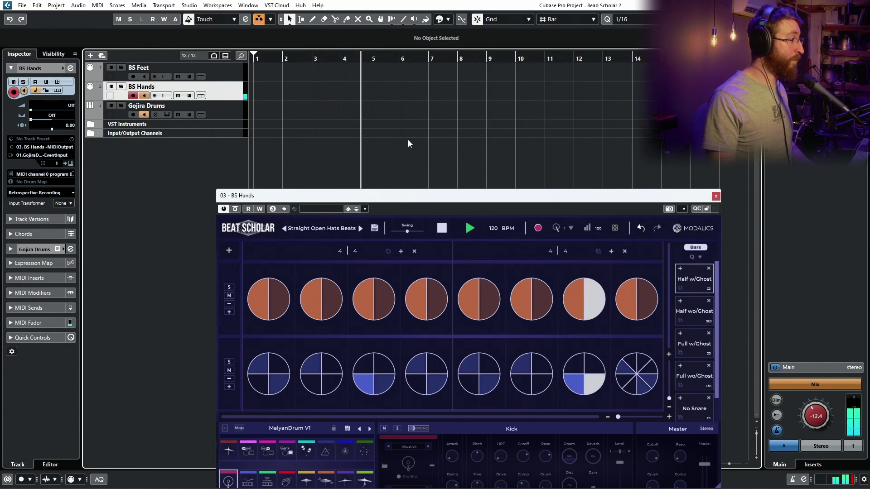
{"action": "key", "text": "space"}
{"action": "left_click_drag", "start_coordinate": [464, 195], "coordinate": [475, 120]}
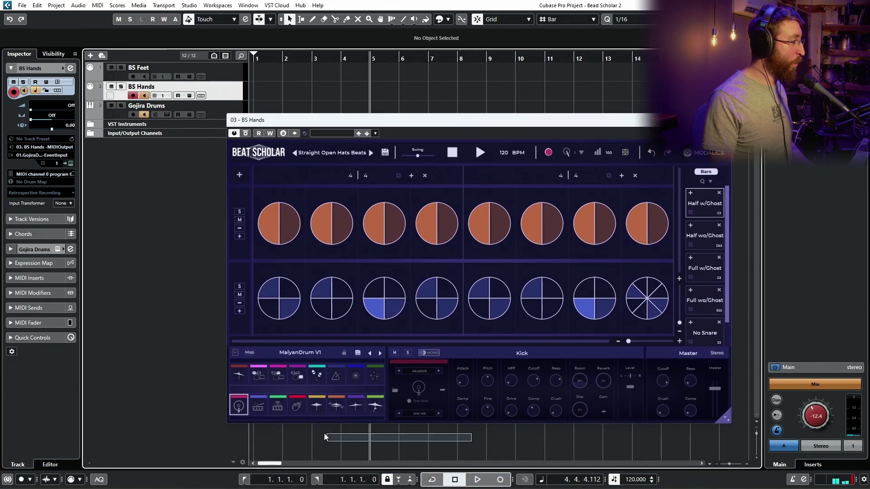
{"action": "left_click_drag", "start_coordinate": [633, 480], "coordinate": [650, 462]}
{"action": "key", "text": "space"}
{"action": "key", "text": "space"}
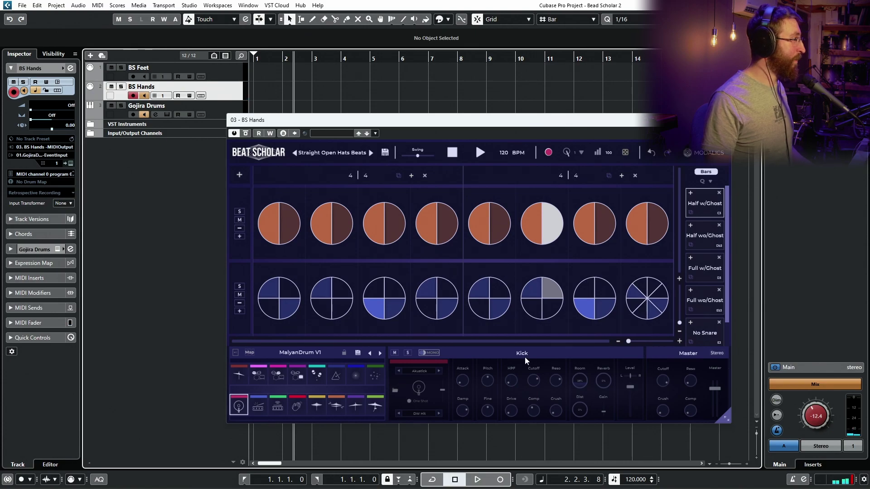
- Delete the extra tempo events from the Tempo Track, set the remaining one to 120 BPM, and close the tempo editor
{"action": "key", "text": "ctrl+t"}
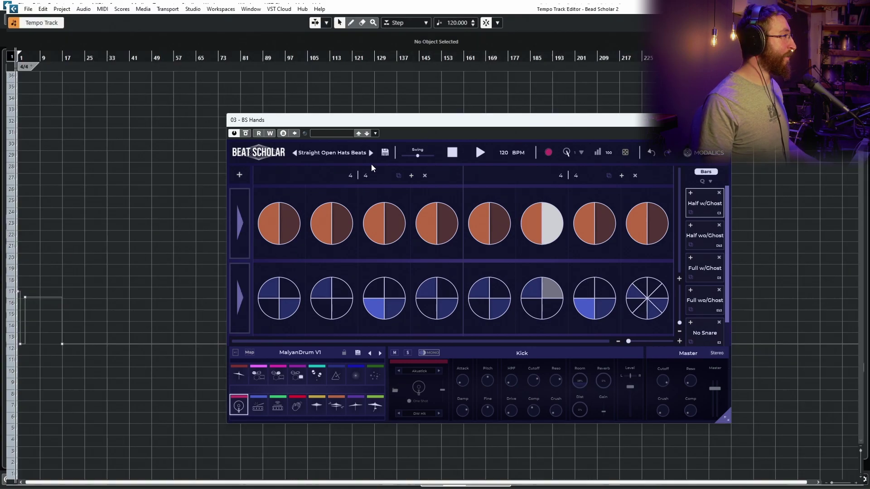
{"action": "left_click_drag", "start_coordinate": [77, 234], "coordinate": [11, 390]}
{"action": "key", "text": "Delete"}
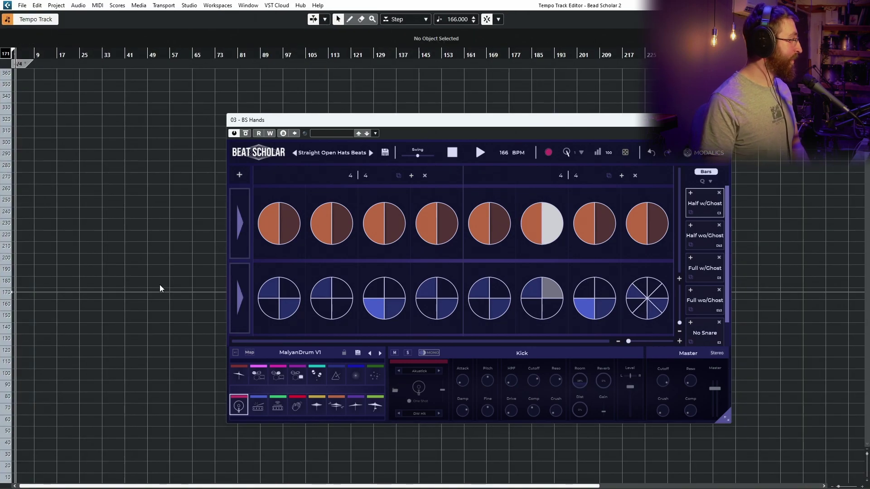
{"action": "left_click", "coordinate": [64, 42]}
{"action": "type", "text": "120"}
{"action": "key", "text": "Return"}
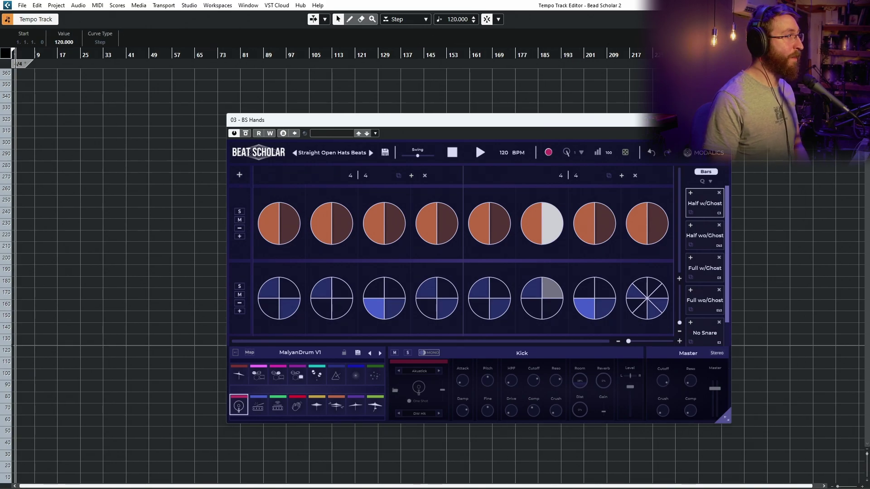
{"action": "key", "text": "ctrl+w"}
- Close the BS Hands instance window and select the BS Feet track with monitoring enabled on both Beat Scholar tracks
{"action": "left_click_drag", "start_coordinate": [577, 125], "coordinate": [505, 124]}
{"action": "left_click", "coordinate": [654, 120]}
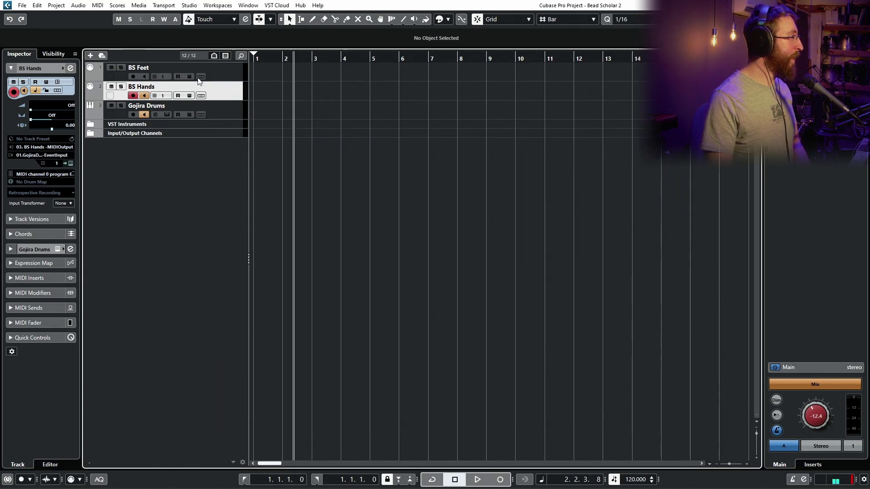
{"action": "left_click", "coordinate": [149, 73]}
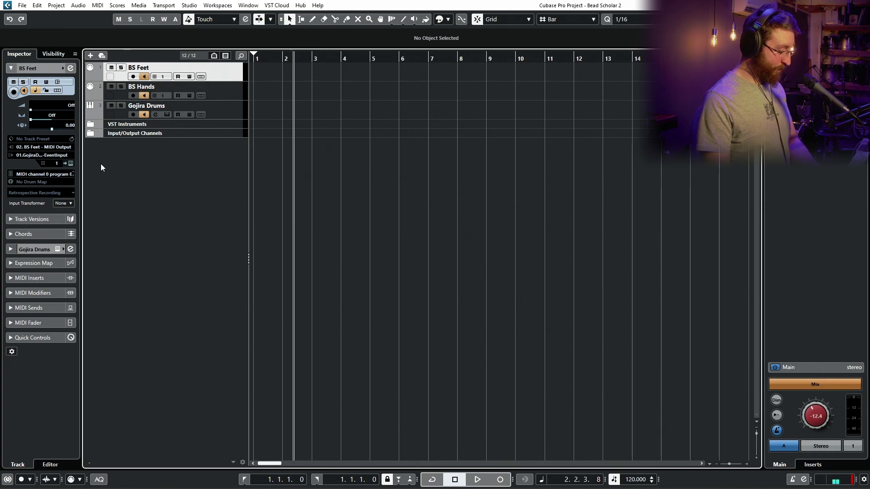
- Open the BS Feet instance from the instrument rack, close the rack, and select the 3 - Chill module
{"action": "key", "text": "F11"}
{"action": "left_click", "coordinate": [439, 191]}
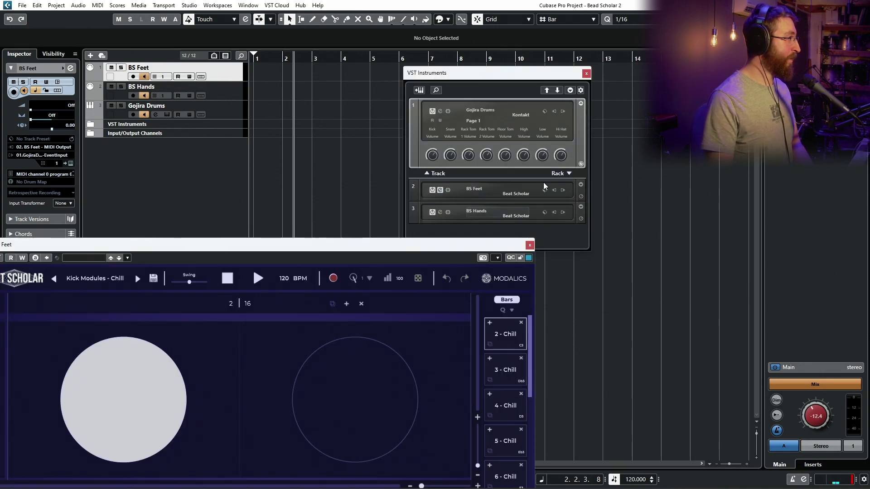
{"action": "left_click", "coordinate": [586, 73]}
{"action": "left_click_drag", "start_coordinate": [354, 246], "coordinate": [568, 112]}
{"action": "left_click", "coordinate": [718, 234]}
- Play back the BS Feet and BS Hands patterns together from the start of the project, then stop
{"action": "left_click", "coordinate": [275, 72]}
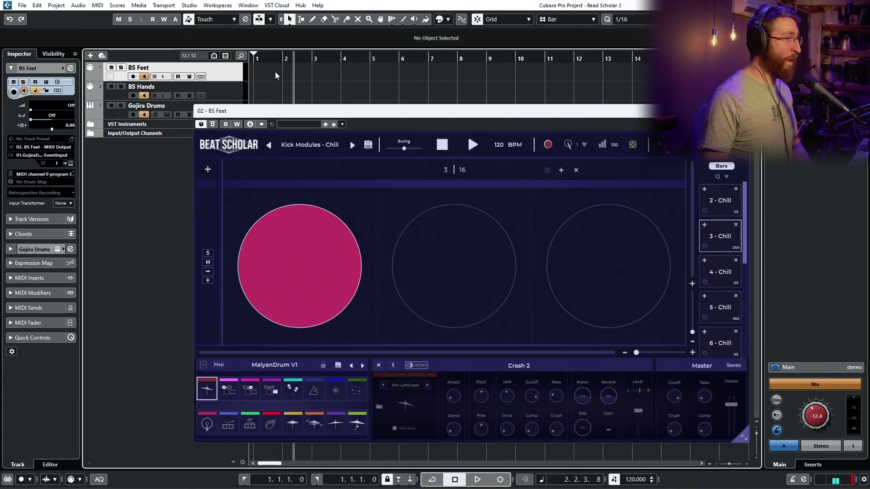
{"action": "key", "text": "KP_Decimal"}
{"action": "key", "text": "space"}
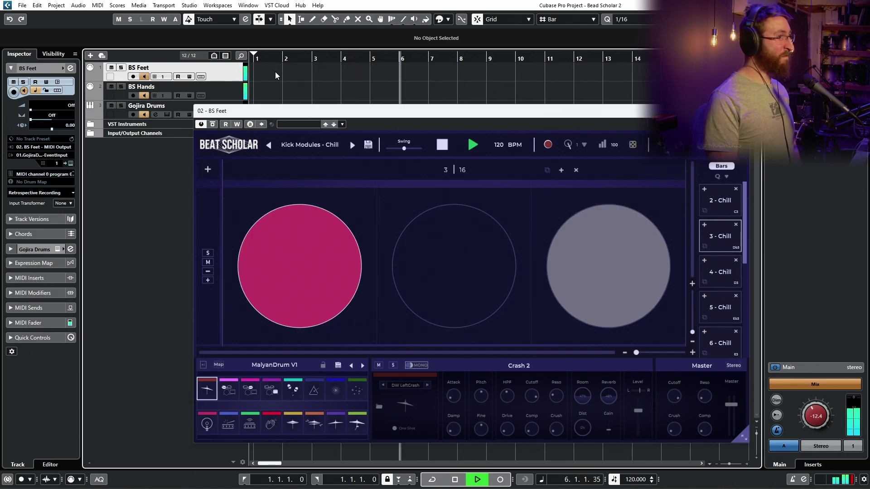
{"action": "key", "text": "space"}
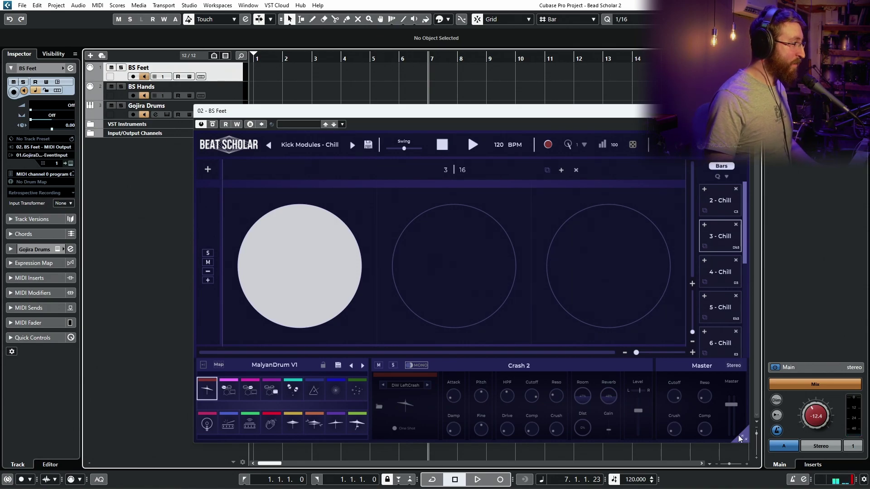
- Open the BS Hands instance from the instrument rack and close the rack
{"action": "key", "text": "F11"}
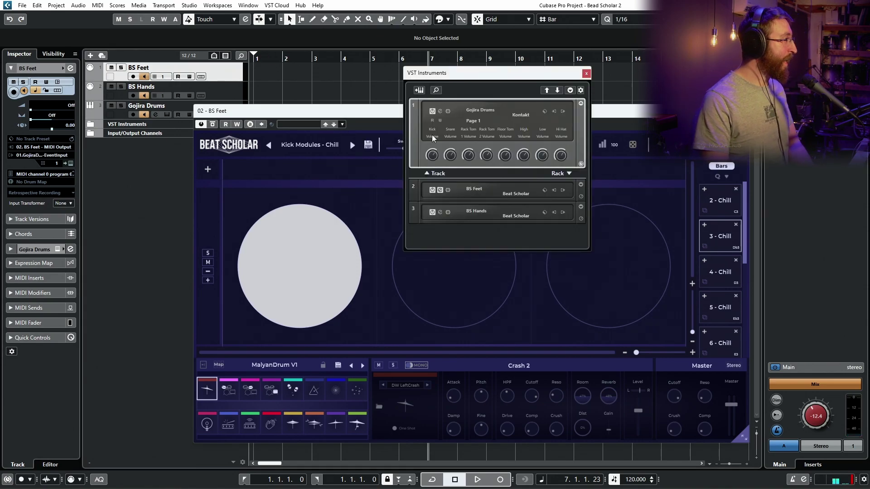
{"action": "left_click", "coordinate": [439, 213]}
{"action": "left_click", "coordinate": [586, 73]}
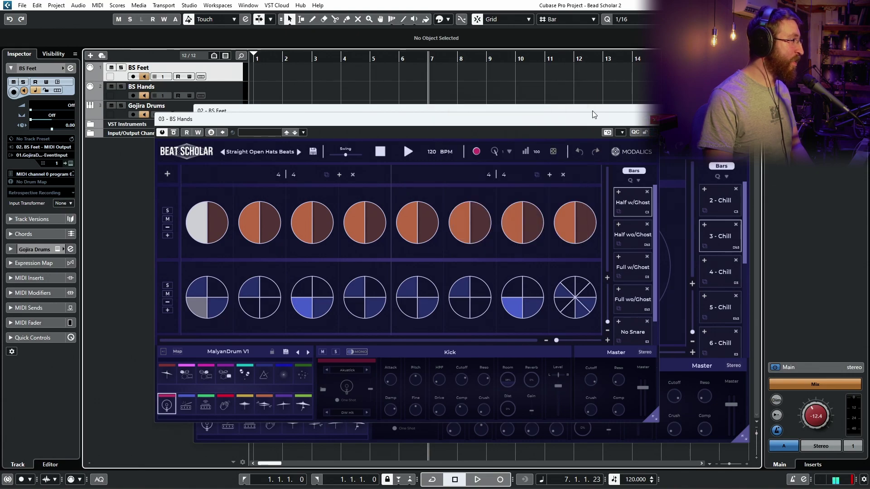
- Resize the BS Hands window and arrange it with the BS Feet window so both stay reachable, with BS Feet in front
{"action": "left_click_drag", "start_coordinate": [653, 419], "coordinate": [742, 444]}
{"action": "left_click_drag", "start_coordinate": [430, 123], "coordinate": [453, 118]}
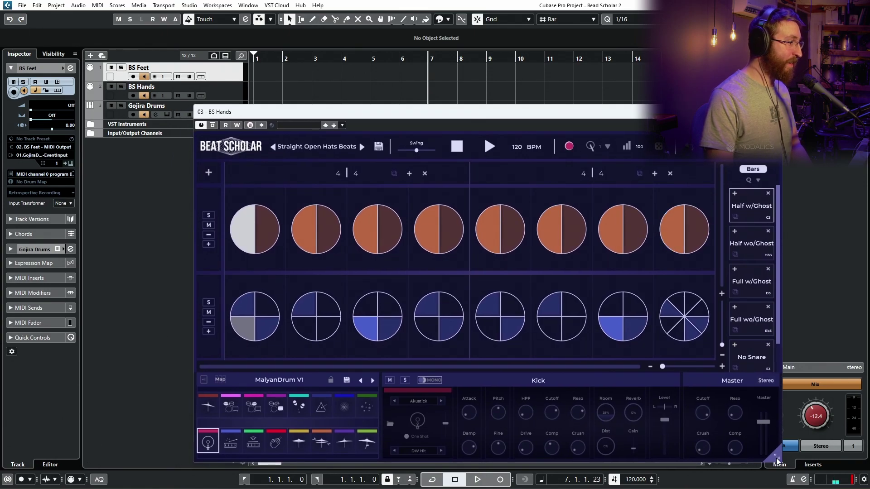
{"action": "left_click_drag", "start_coordinate": [778, 458], "coordinate": [744, 436]}
{"action": "left_click_drag", "start_coordinate": [521, 115], "coordinate": [485, 157]}
{"action": "left_click_drag", "start_coordinate": [485, 115], "coordinate": [310, 51]}
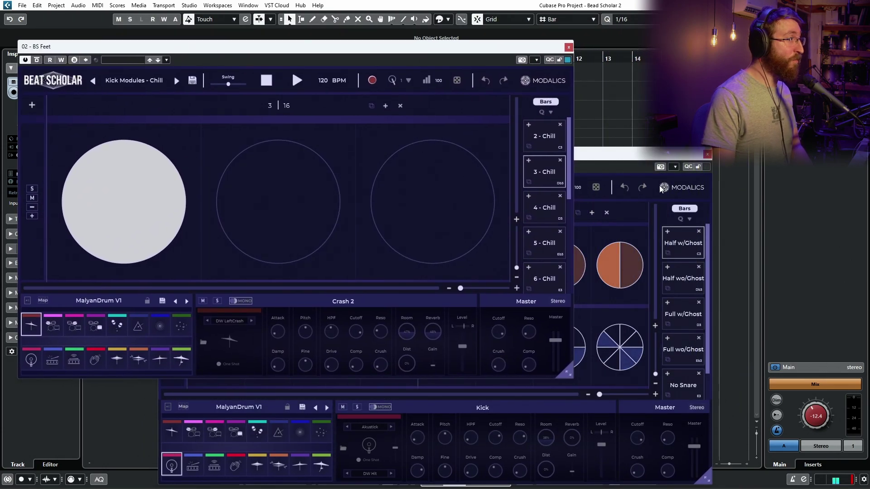
{"action": "left_click", "coordinate": [660, 185]}
{"action": "left_click_drag", "start_coordinate": [432, 153], "coordinate": [553, 135]}
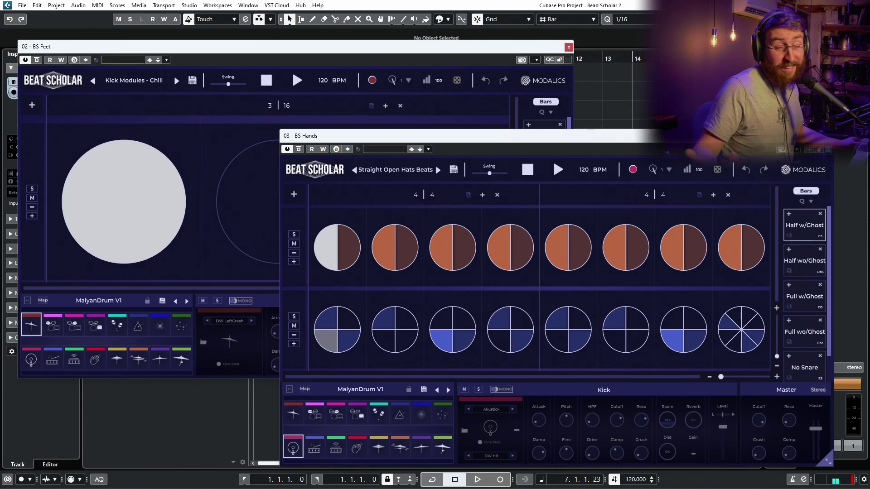
{"action": "left_click", "coordinate": [404, 48]}
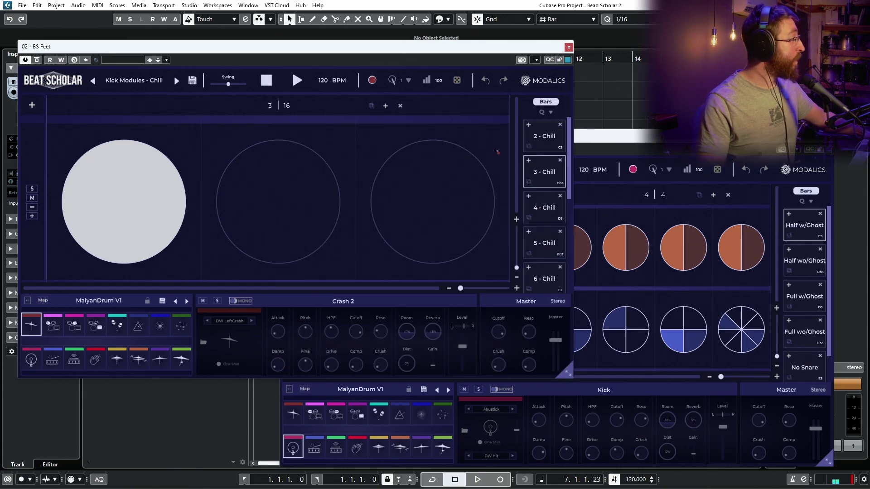
- Play the 4 - Chill module of BS Feet together with the BS Hands pattern, and stop
{"action": "key", "text": "space"}
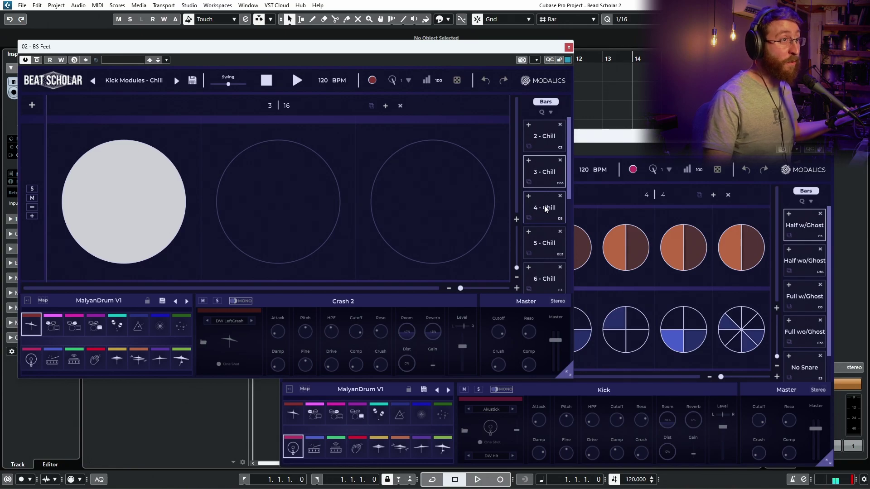
{"action": "left_click", "coordinate": [547, 206]}
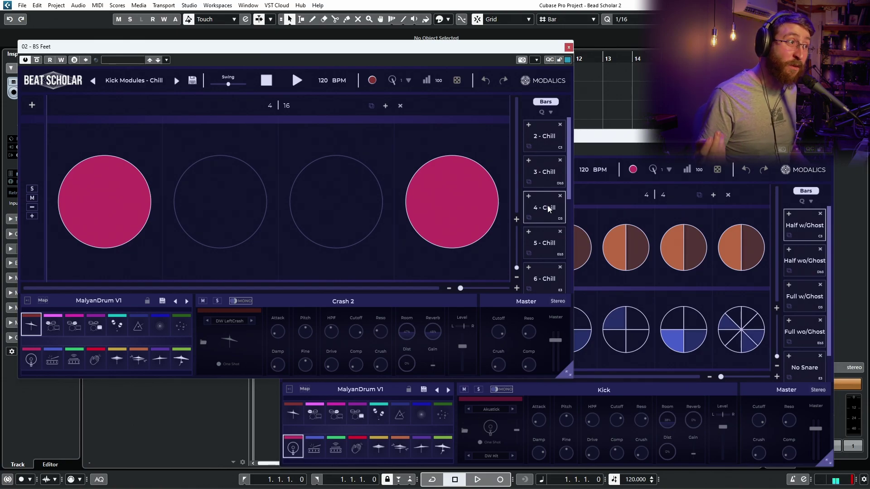
{"action": "key", "text": "space"}
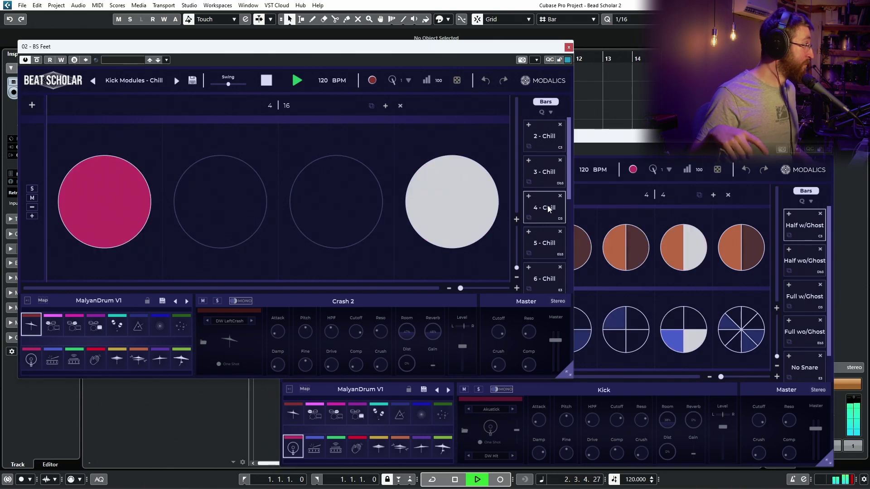
{"action": "key", "text": "space"}
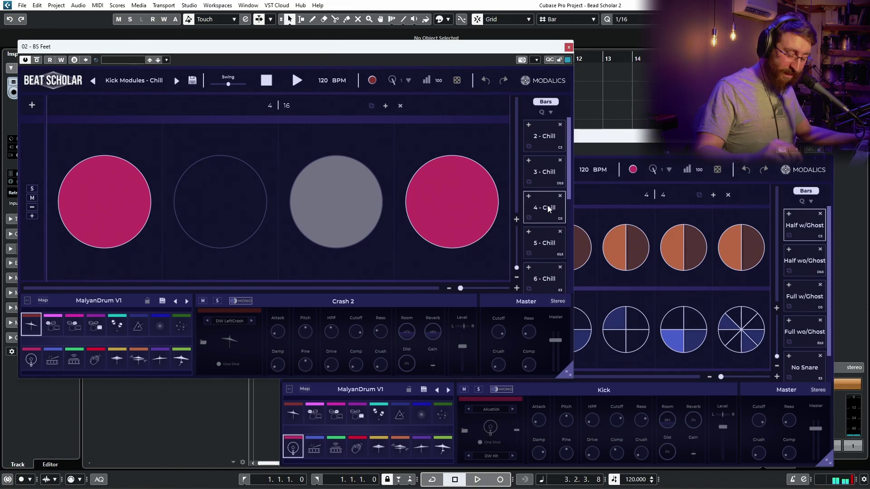
- Audition the 5 - Chill and 6 - Chill modules of BS Feet in turn against the BS Hands pattern
{"action": "left_click", "coordinate": [548, 241]}
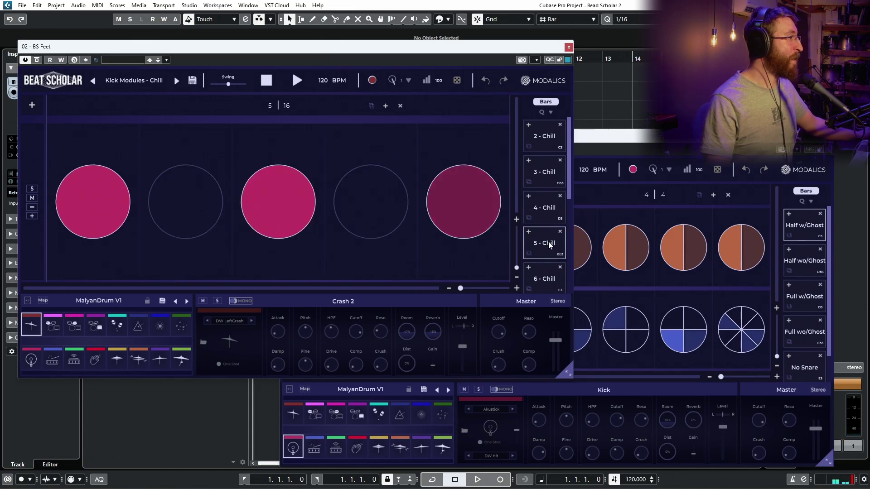
{"action": "scroll", "coordinate": [546, 204], "scroll_direction": "down", "scroll_amount": 1}
{"action": "key", "text": "space"}
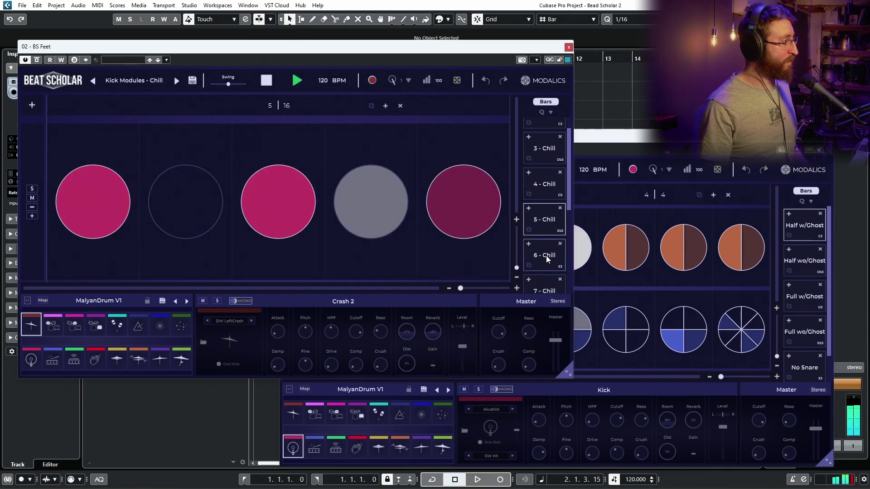
{"action": "left_click", "coordinate": [545, 256]}
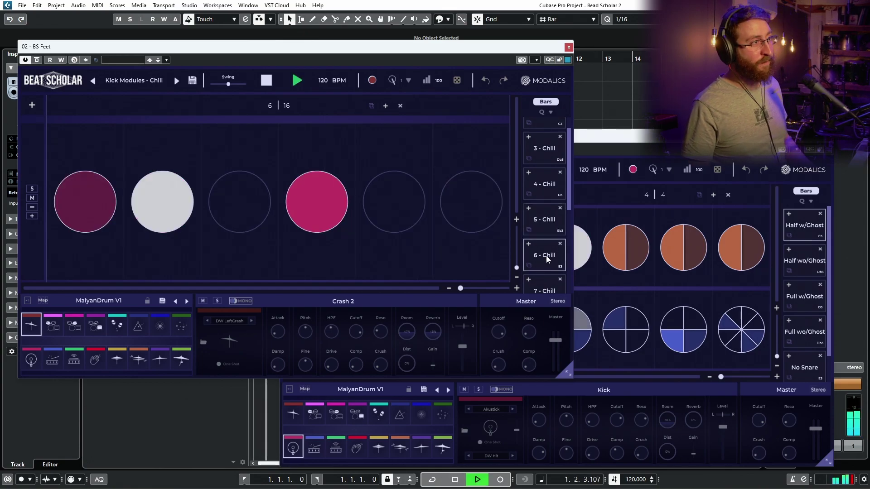
{"action": "key", "text": "space"}
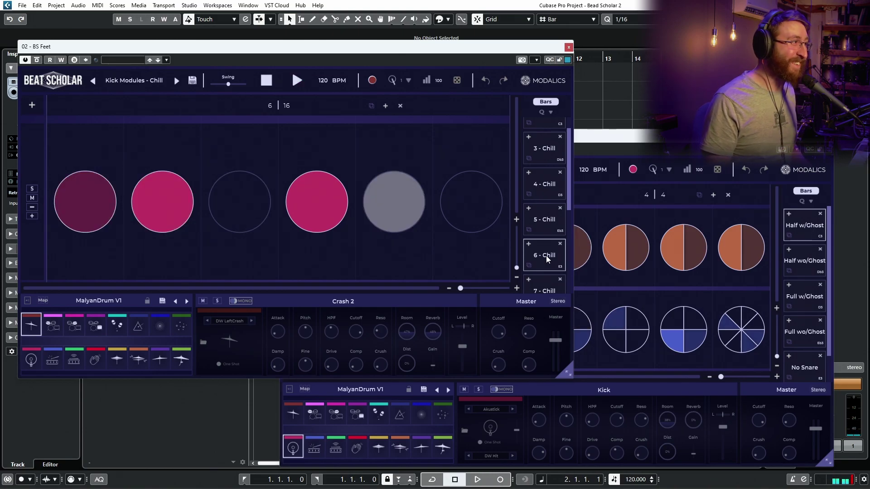
- Audition the 7 - Chill module of BS Feet from the project start and select the 8 - Chill module
{"action": "left_click", "coordinate": [186, 211]}
{"action": "key", "text": "Home"}
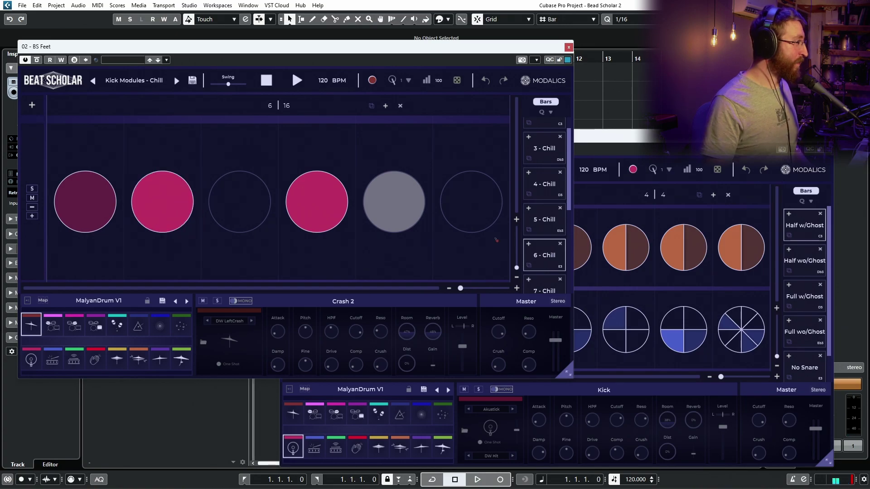
{"action": "scroll", "coordinate": [542, 263], "scroll_direction": "down", "scroll_amount": 1}
{"action": "left_click", "coordinate": [545, 245]}
{"action": "key", "text": "space"}
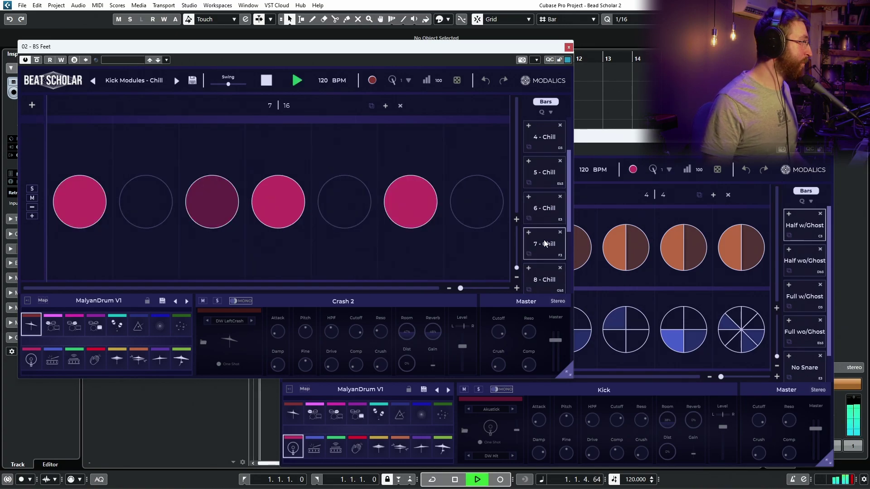
{"action": "key", "text": "space"}
{"action": "left_click", "coordinate": [545, 278]}
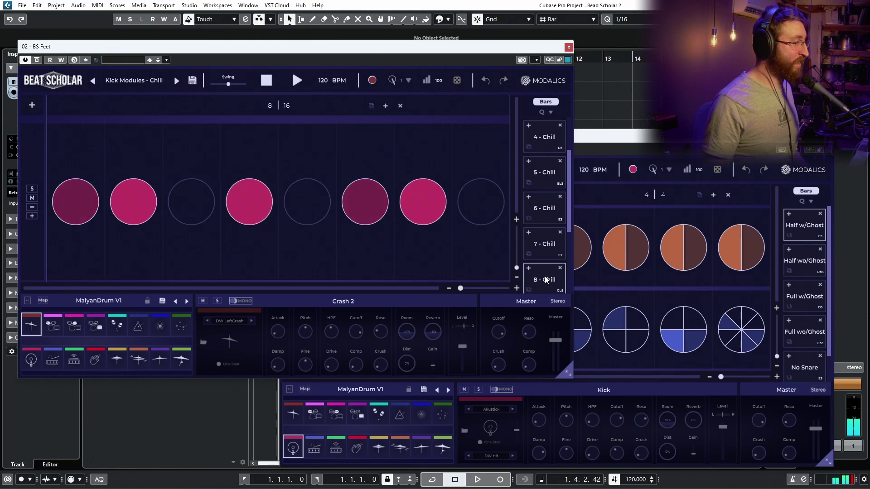
{"action": "key", "text": "Home"}
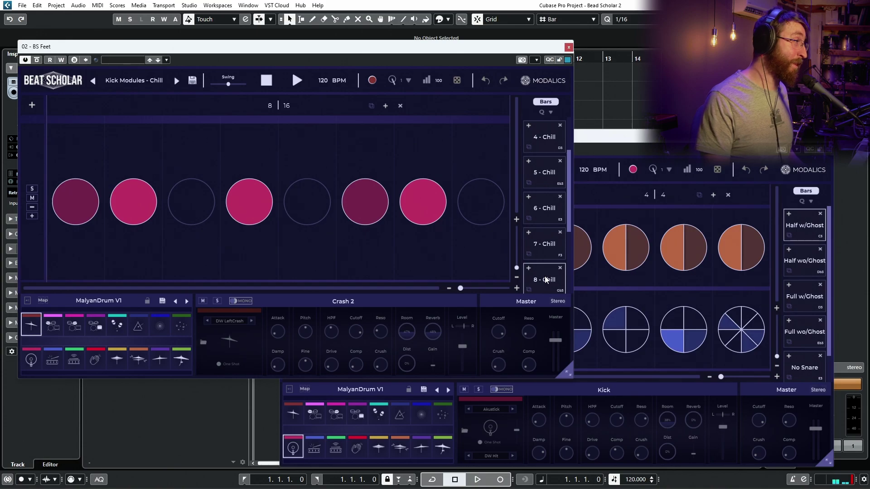
- Select the 2 - Chill module in BS Feet and set the bar-switching quantization (Q) to 4|4
{"action": "scroll", "coordinate": [545, 279], "scroll_direction": "down", "scroll_amount": 1}
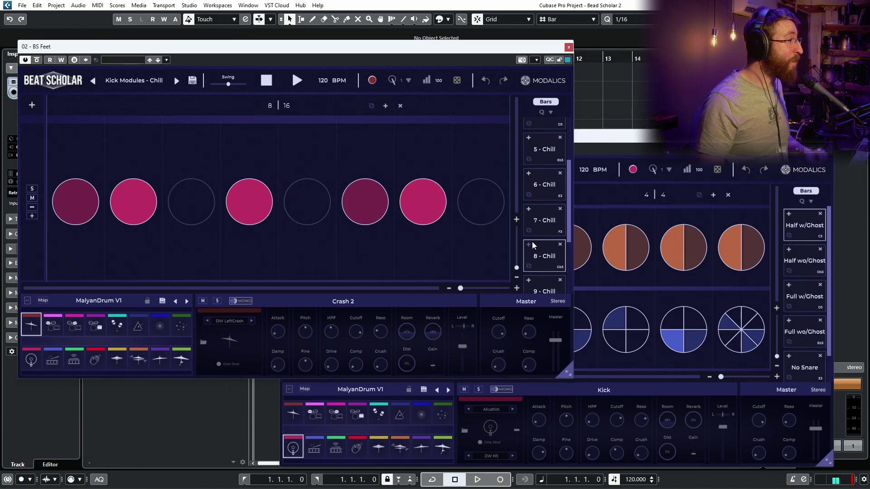
{"action": "scroll", "coordinate": [550, 184], "scroll_direction": "up", "scroll_amount": 3}
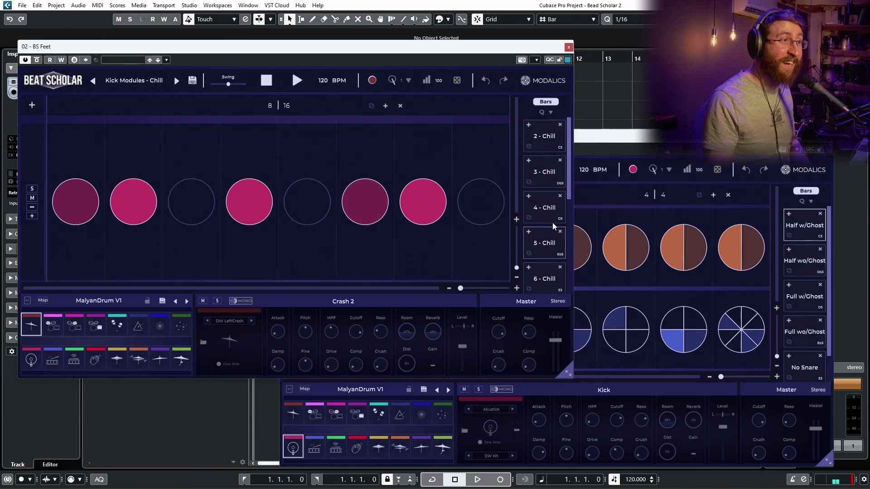
{"action": "left_click", "coordinate": [542, 141]}
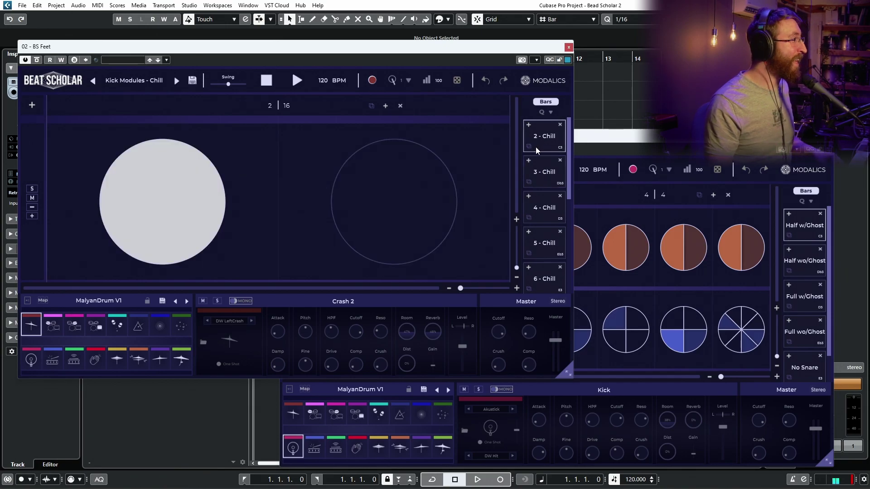
{"action": "left_click", "coordinate": [546, 113]}
{"action": "left_click", "coordinate": [540, 156]}
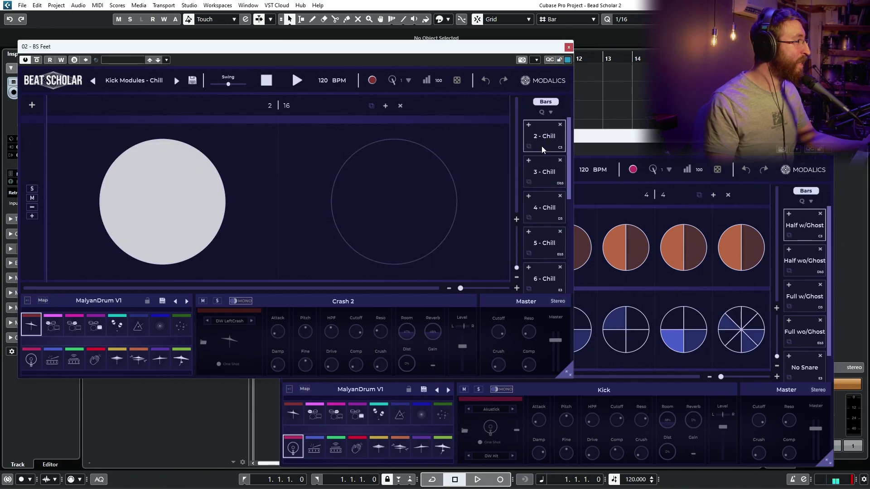
{"action": "left_click", "coordinate": [549, 113]}
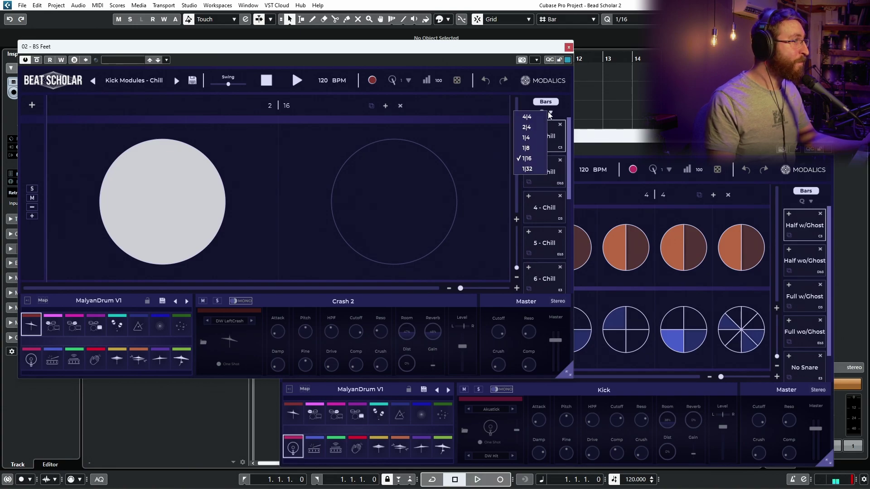
{"action": "left_click", "coordinate": [552, 112]}
{"action": "left_click", "coordinate": [551, 114]}
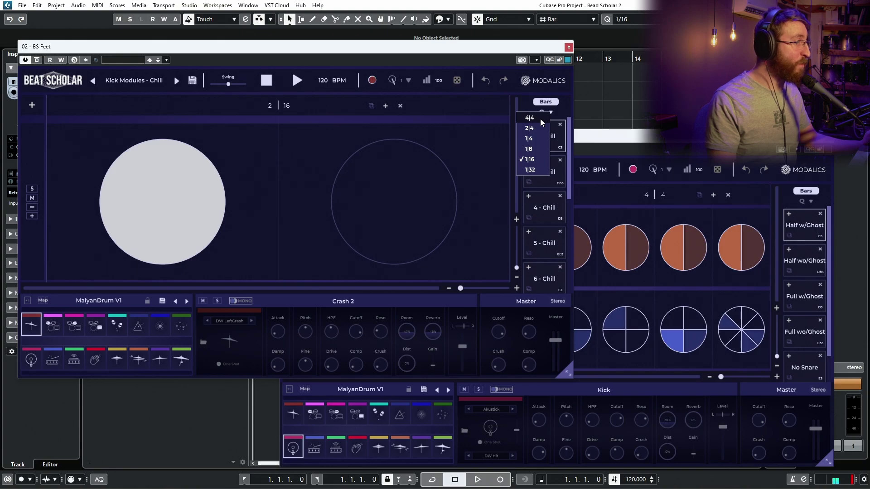
{"action": "left_click", "coordinate": [540, 119]}
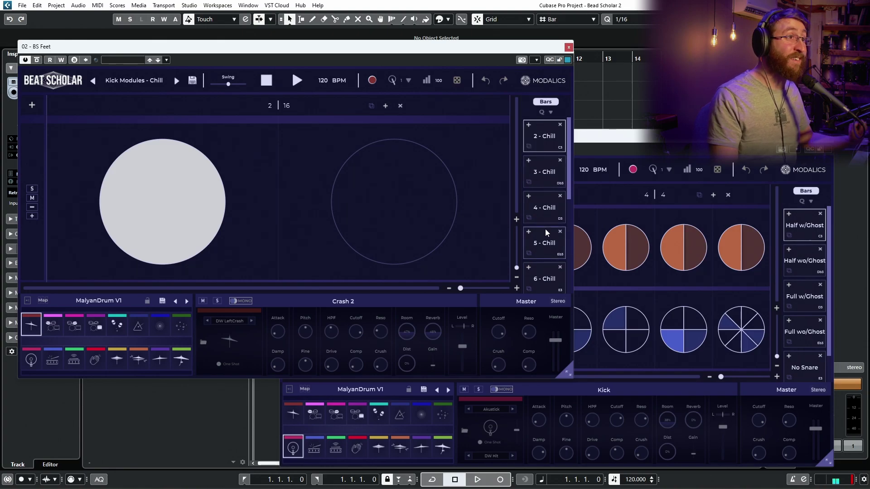
- Play BS Feet from the 5 - Chill module, switch to 4 - Chill during playback, and stop
{"action": "left_click", "coordinate": [548, 245]}
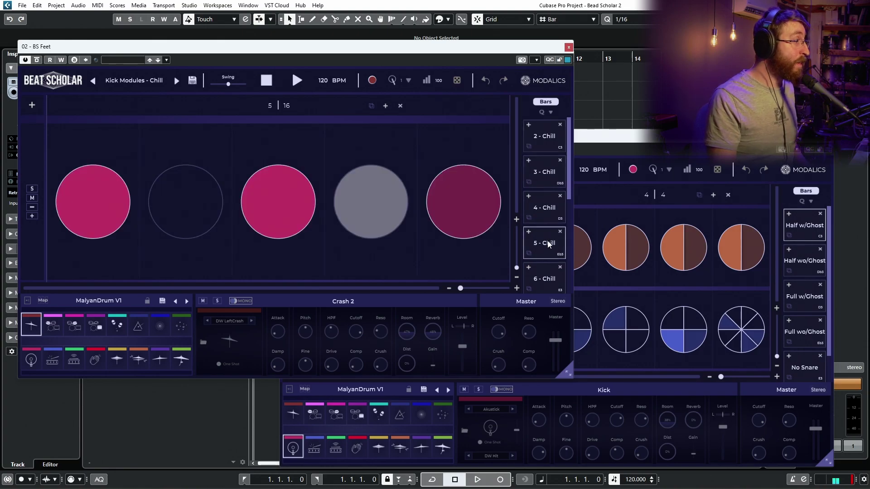
{"action": "key", "text": "space"}
{"action": "left_click", "coordinate": [548, 207]}
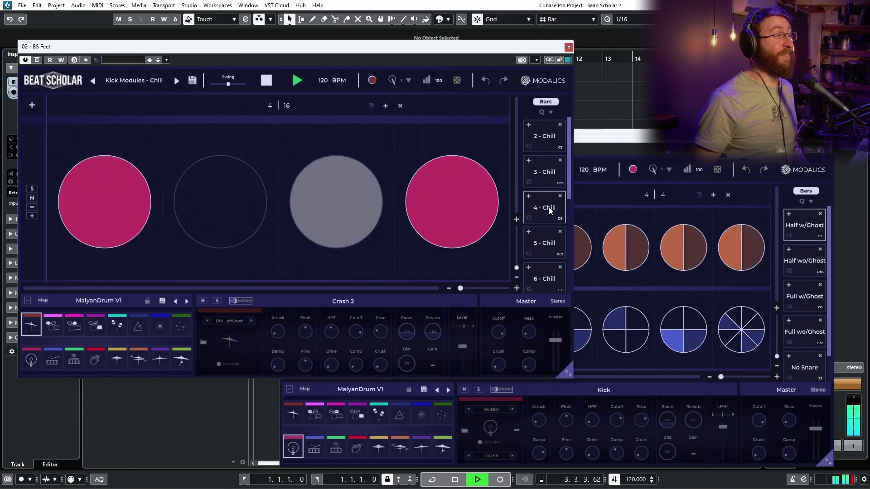
{"action": "key", "text": "space"}
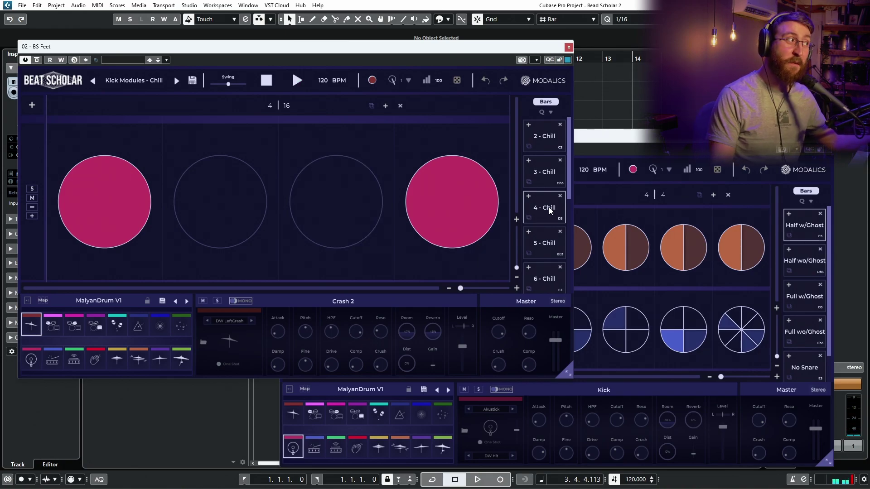
- Set the bar-switching quantization (Q) of BS Feet to 1|16 and return to the project start with 2 - Chill selected
{"action": "left_click", "coordinate": [551, 112]}
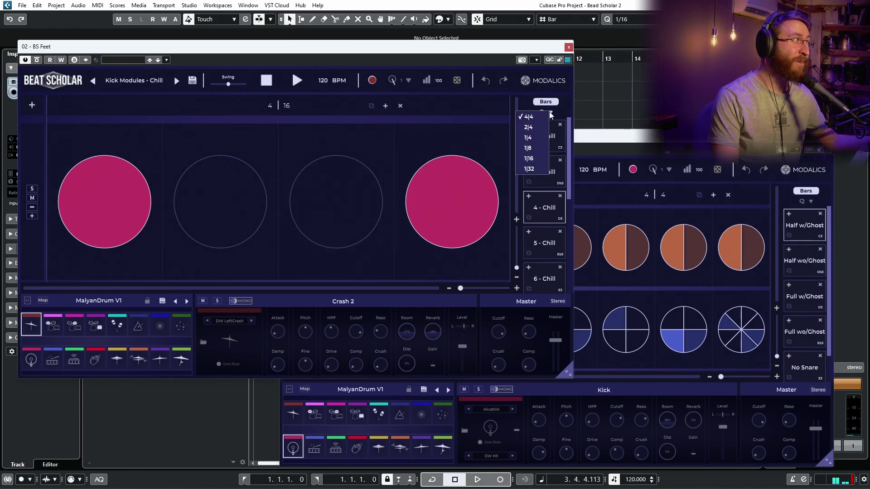
{"action": "left_click", "coordinate": [530, 159]}
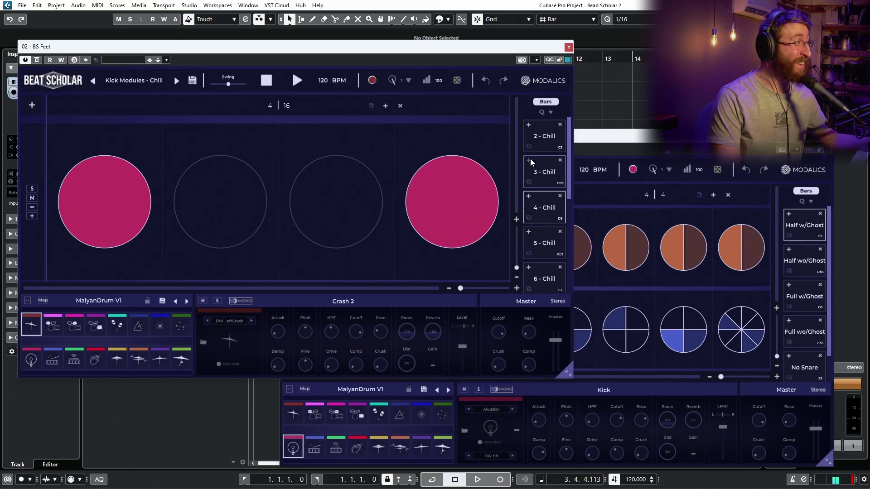
{"action": "left_click", "coordinate": [533, 144]}
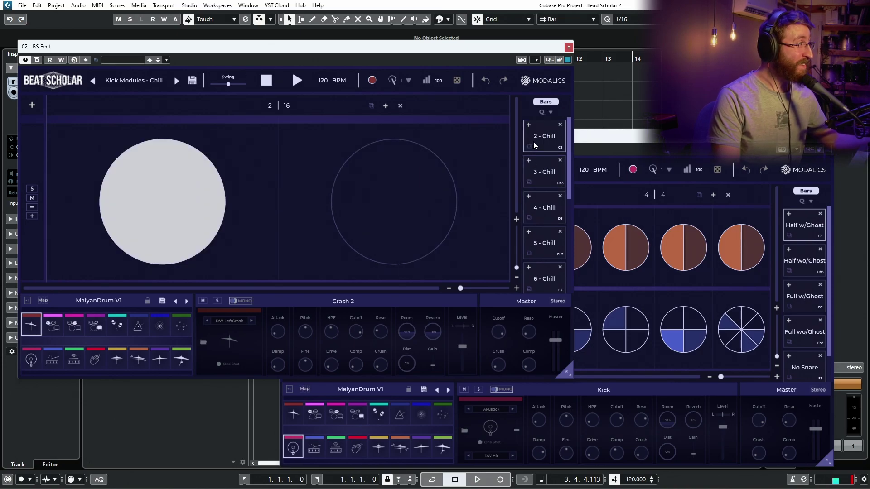
{"action": "key", "text": "KP_Decimal"}
- Look through the module list of BS Feet, view 3 - Chill and 4 - Chill, and leave 3 - Chill selected
{"action": "scroll", "coordinate": [536, 143], "scroll_direction": "down", "scroll_amount": 2}
{"action": "scroll", "coordinate": [537, 211], "scroll_direction": "up", "scroll_amount": 2}
{"action": "left_click", "coordinate": [539, 171]}
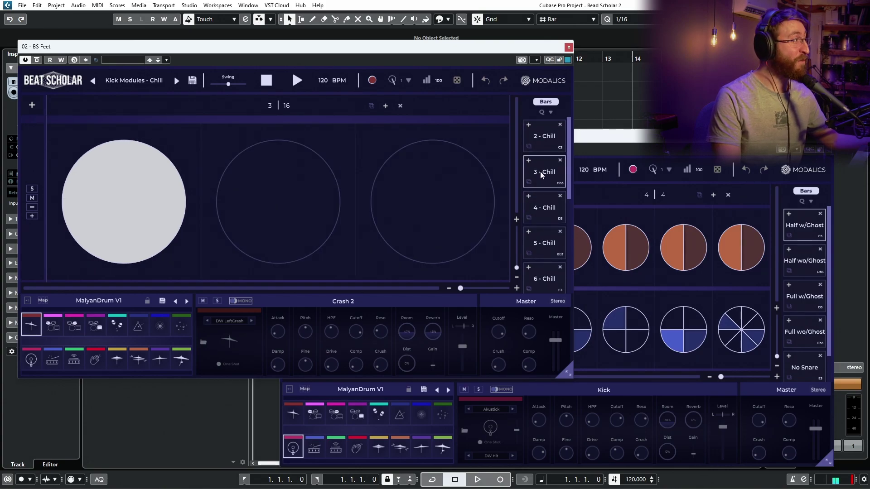
{"action": "left_click", "coordinate": [542, 208]}
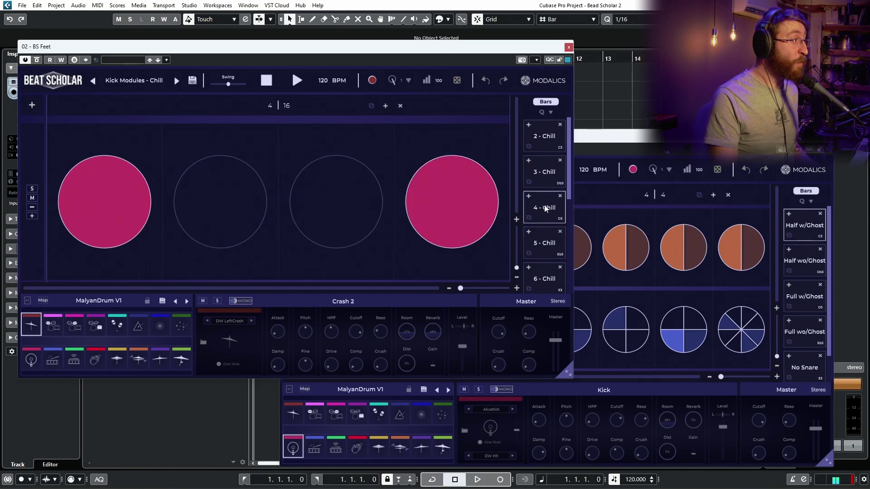
{"action": "left_click", "coordinate": [542, 173]}
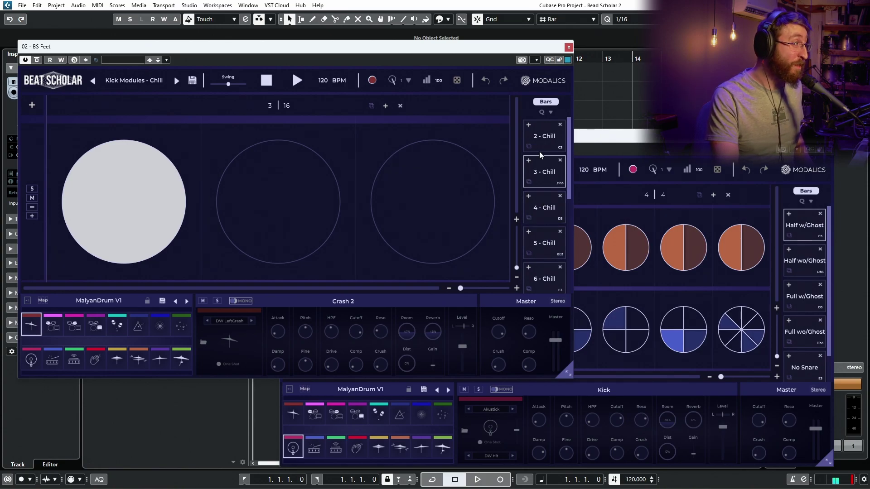
- Play both patterns while alternating BS Feet repeatedly between the 5 - Chill and 3 - Chill modules, and stop on 3 - Chill
{"action": "key", "text": "space"}
{"action": "left_click", "coordinate": [546, 244]}
{"action": "left_click", "coordinate": [547, 181]}
{"action": "left_click", "coordinate": [549, 244]}
{"action": "left_click", "coordinate": [548, 181]}
{"action": "left_click", "coordinate": [542, 248]}
{"action": "left_click", "coordinate": [541, 177]}
{"action": "key", "text": "space"}
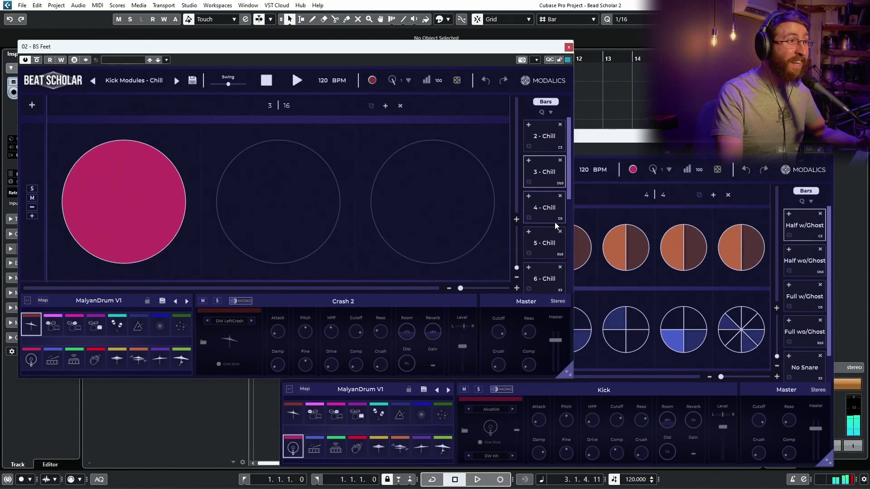
- Return to the project start, enlarge the BS Feet plug-in window and move it down to uncover the track list
{"action": "key", "text": "comma"}
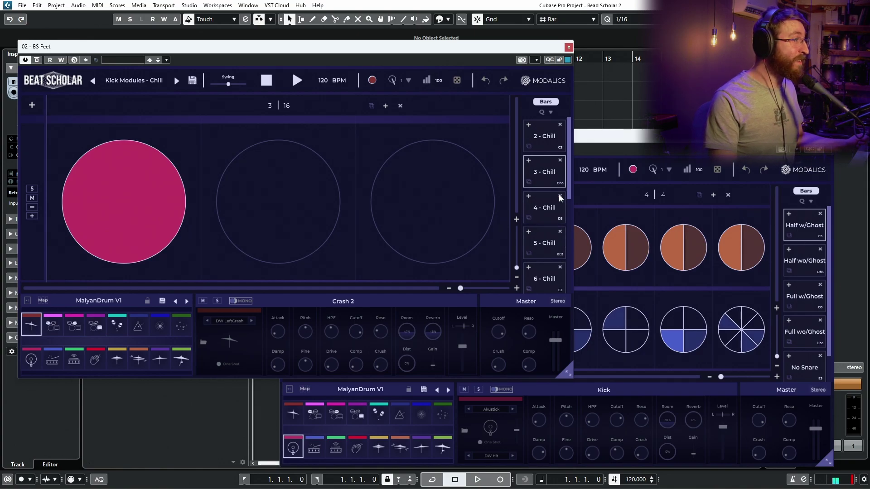
{"action": "left_click_drag", "start_coordinate": [567, 372], "coordinate": [665, 432]}
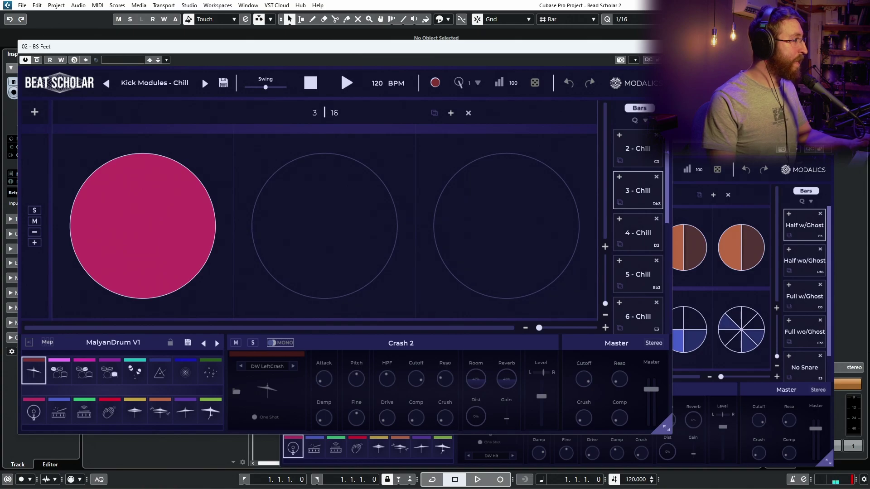
{"action": "left_click_drag", "start_coordinate": [622, 51], "coordinate": [685, 116]}
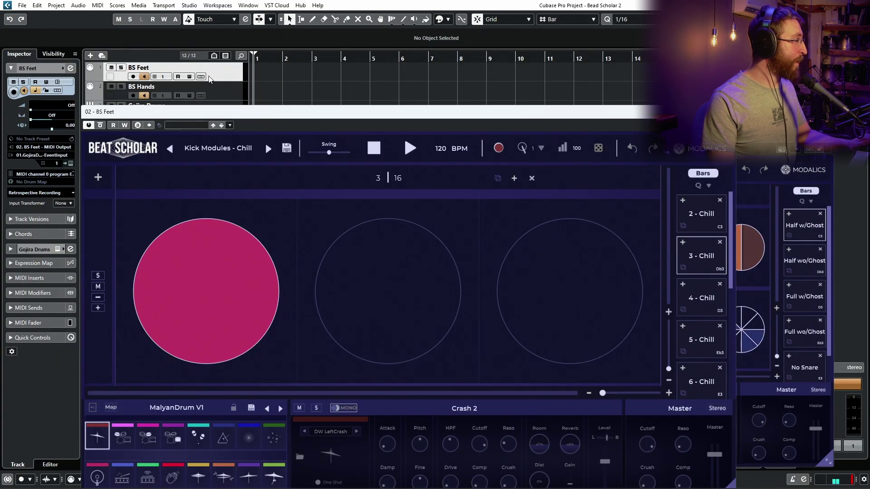
{"action": "left_click", "coordinate": [135, 77]}
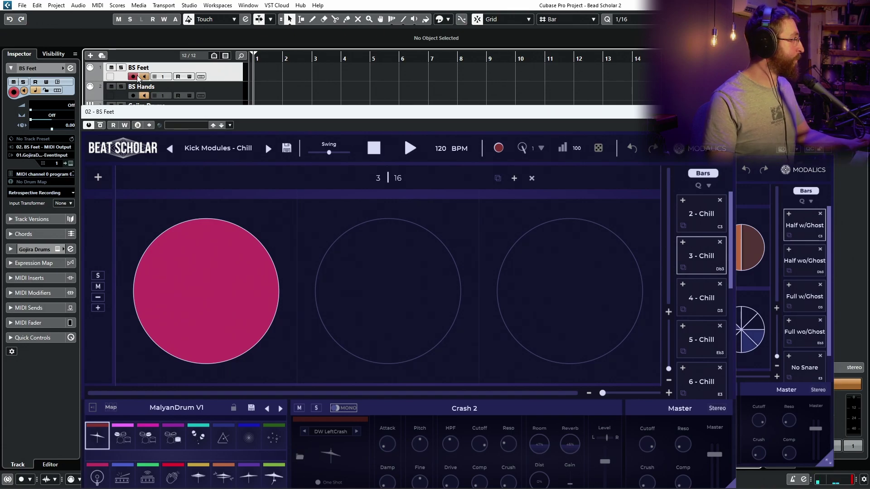
{"action": "left_click_drag", "start_coordinate": [204, 115], "coordinate": [230, 125]}
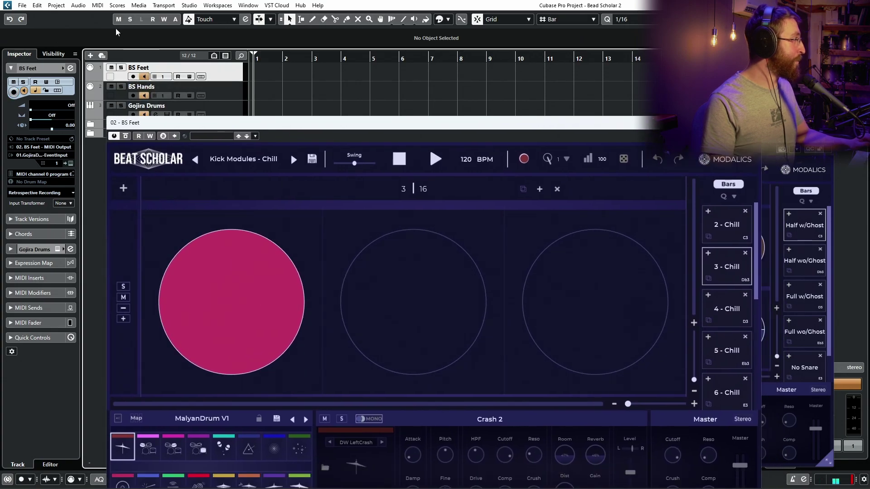
- Add one MIDI track named KEYSWITCH FEET and place it above the BS Feet track
{"action": "left_click", "coordinate": [59, 5]}
{"action": "mouse_move", "coordinate": [90, 16]}
{"action": "left_click", "coordinate": [220, 37]}
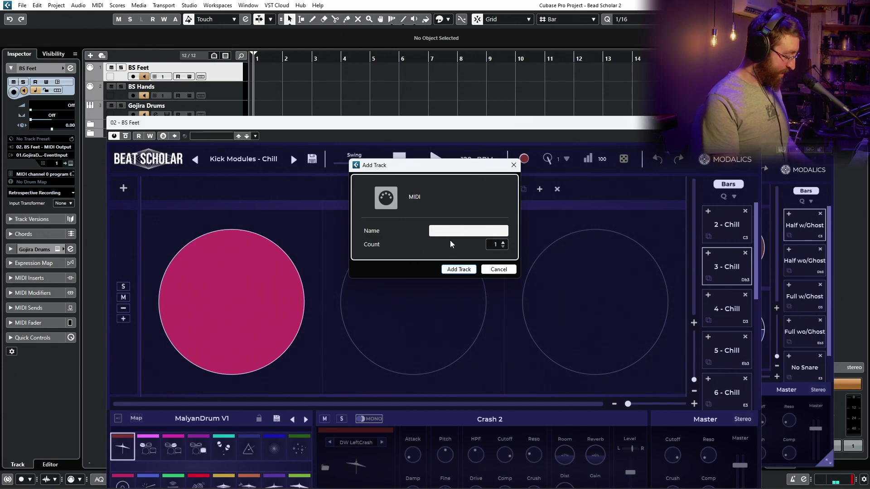
{"action": "type", "text": "KEYSWITCH FEET"}
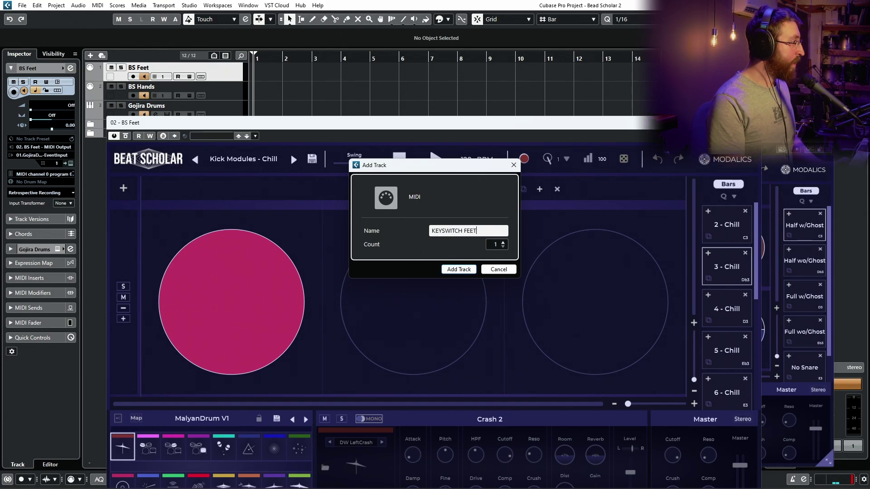
{"action": "key", "text": "Return"}
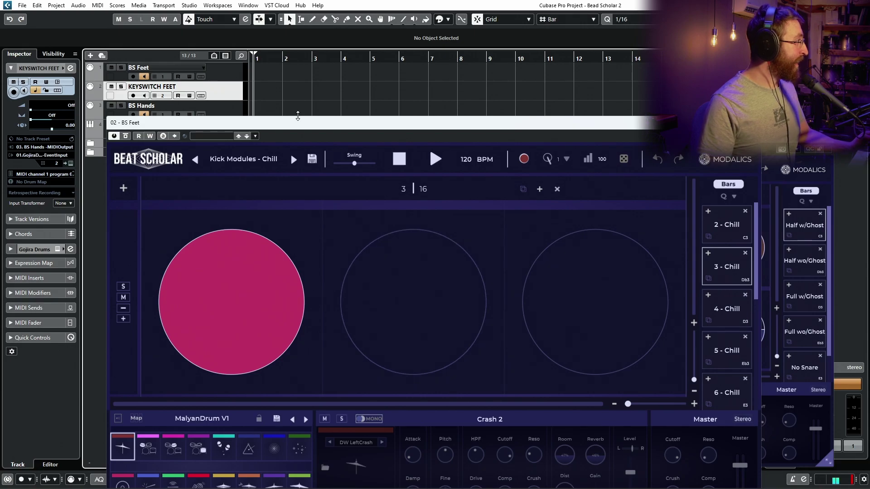
{"action": "left_click_drag", "start_coordinate": [227, 89], "coordinate": [225, 76]}
- Route KEYSWITCH FEET from the MIDISPORT Uno / 1x1 In input to 02. BS Feet - MIDI Input, with the MIDI channel set to Any
{"action": "left_click", "coordinate": [50, 149]}
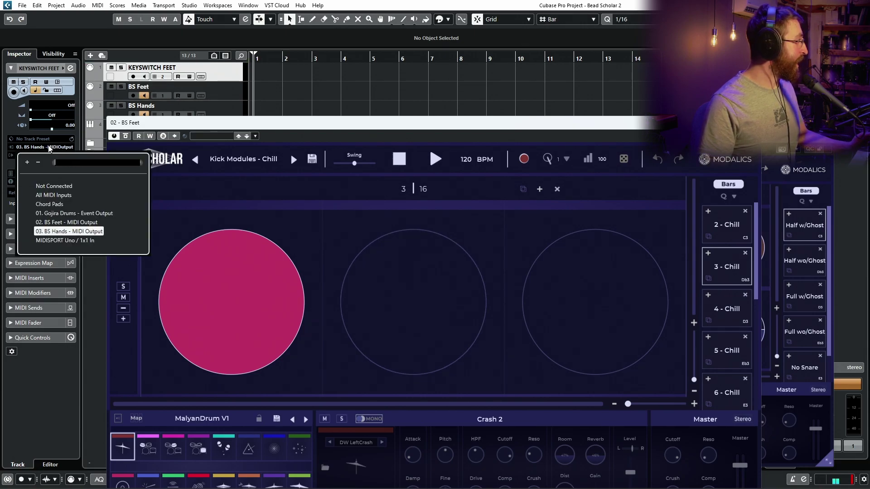
{"action": "left_click", "coordinate": [63, 240]}
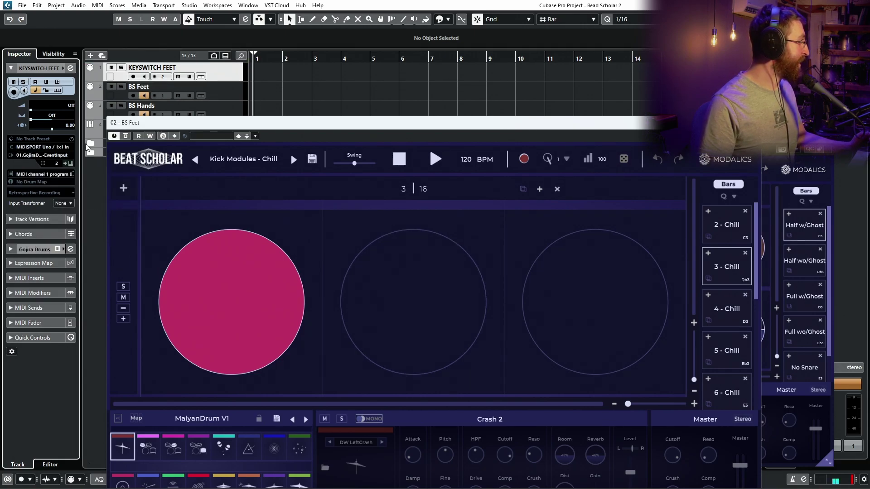
{"action": "left_click", "coordinate": [55, 156]}
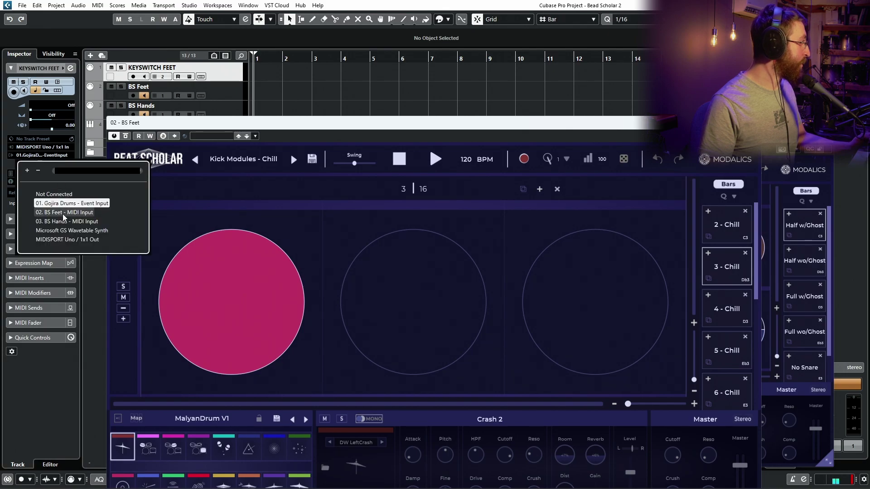
{"action": "left_click", "coordinate": [64, 212]}
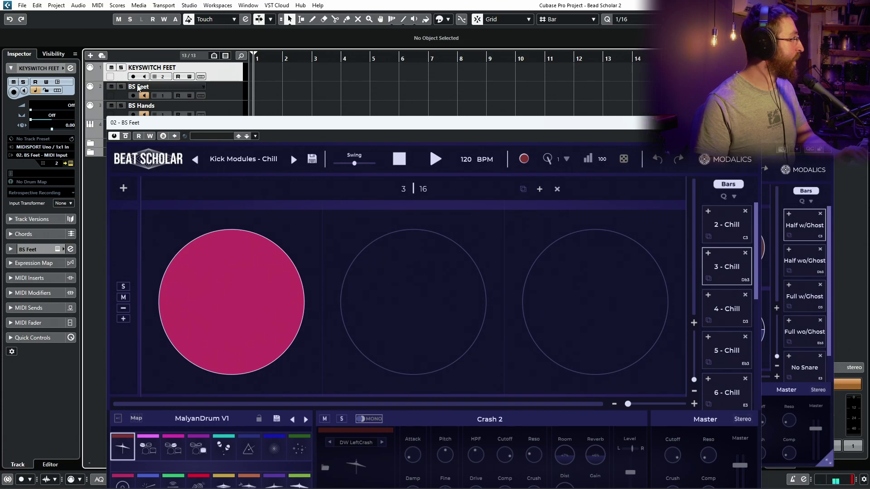
{"action": "left_click", "coordinate": [159, 77]}
{"action": "left_click", "coordinate": [174, 90]}
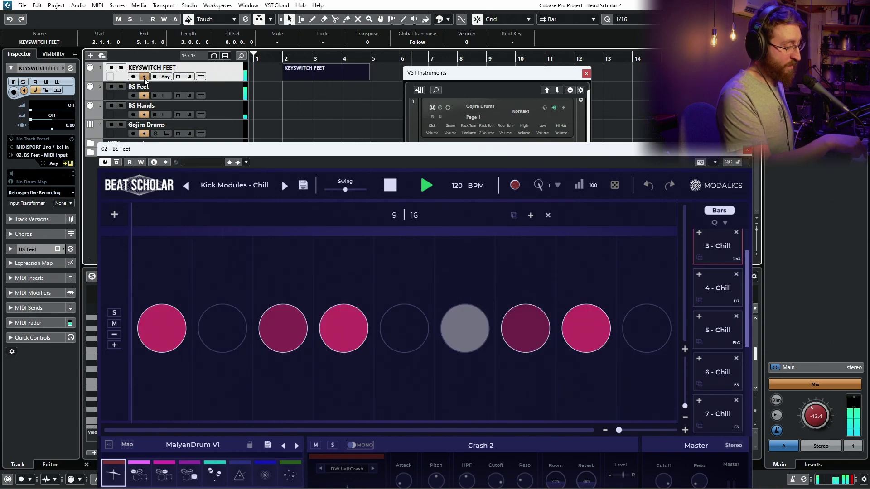
- Stop playback, delete the existing KEYSWITCH FEET take and record a new keyswitch performance from bar 1
{"action": "key", "text": "space"}
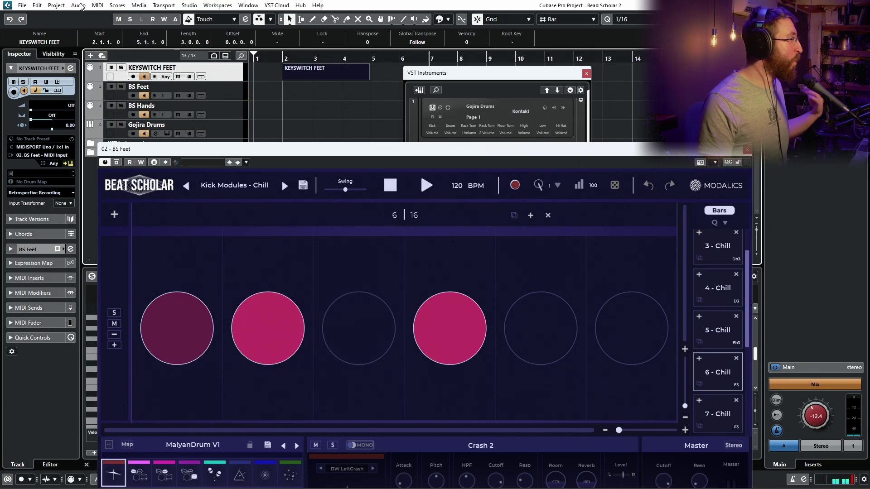
{"action": "key", "text": "Delete"}
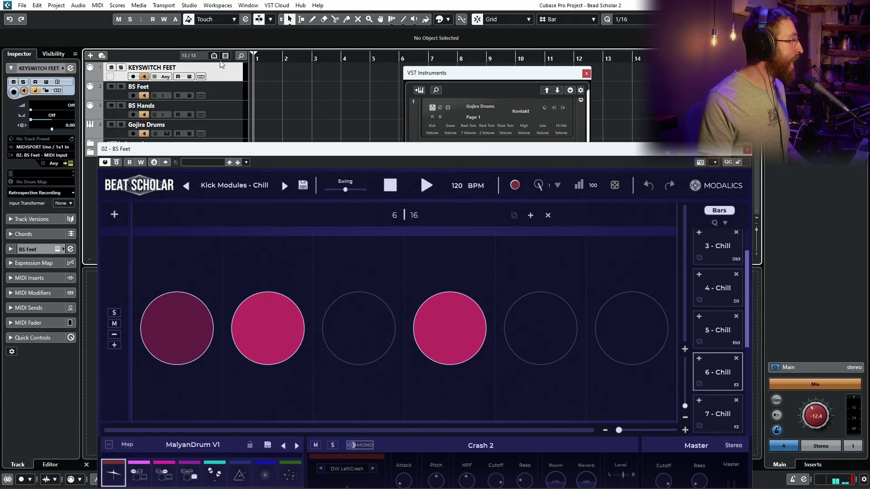
{"action": "key", "text": "KP_Multiply"}
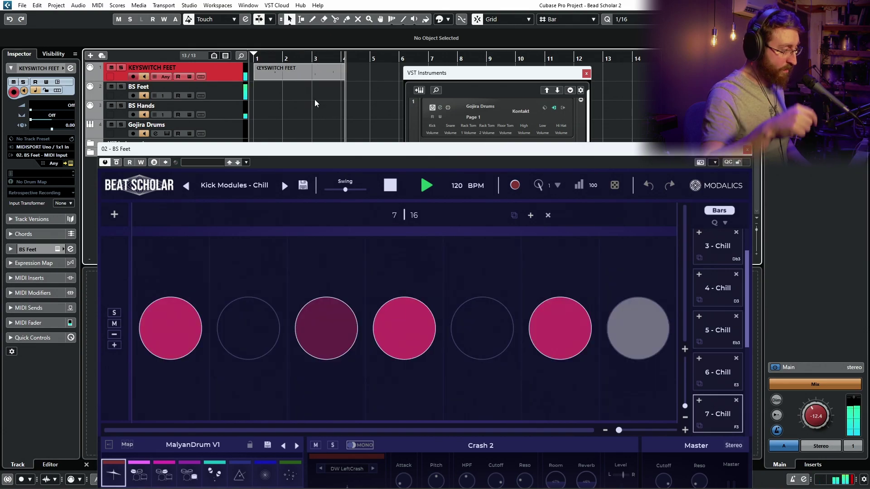
{"action": "key", "text": "space"}
- Show the new KEYSWITCH FEET part in the editor and trim its end to 4.2.4, for a length of 3.1.3
{"action": "left_click", "coordinate": [333, 76]}
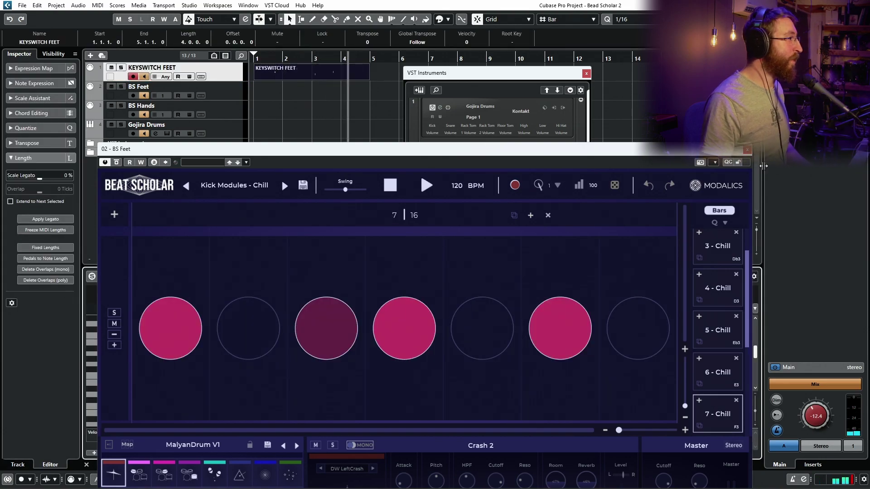
{"action": "key", "text": "ctrl+e"}
{"action": "left_click_drag", "start_coordinate": [711, 318], "coordinate": [623, 323]}
{"action": "left_click", "coordinate": [263, 102]}
{"action": "key", "text": "h"}
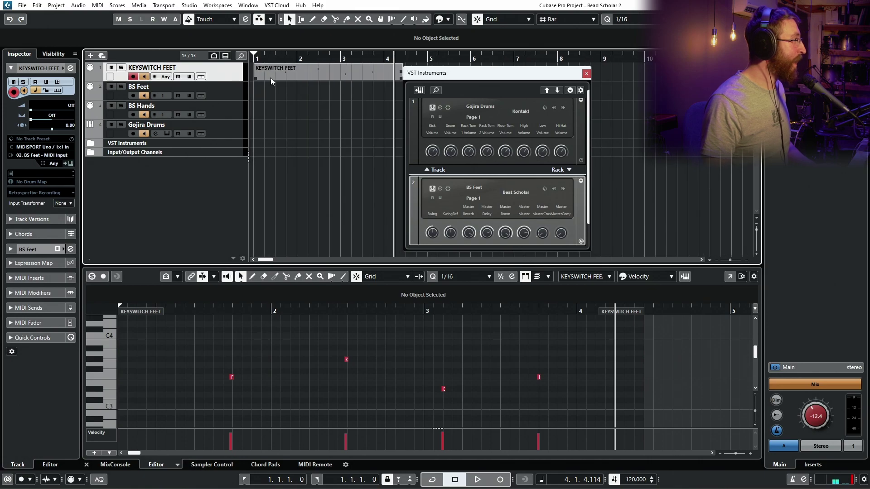
- Add a sixteenth-long D#3 note at 1.1.1 in the first KEYSWITCH FEET part
{"action": "double_click", "coordinate": [268, 67]}
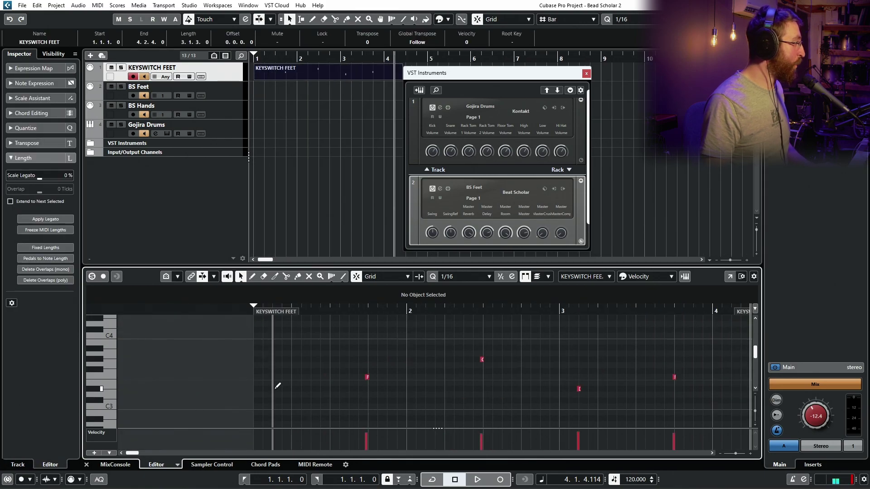
{"action": "left_click", "coordinate": [260, 388]}
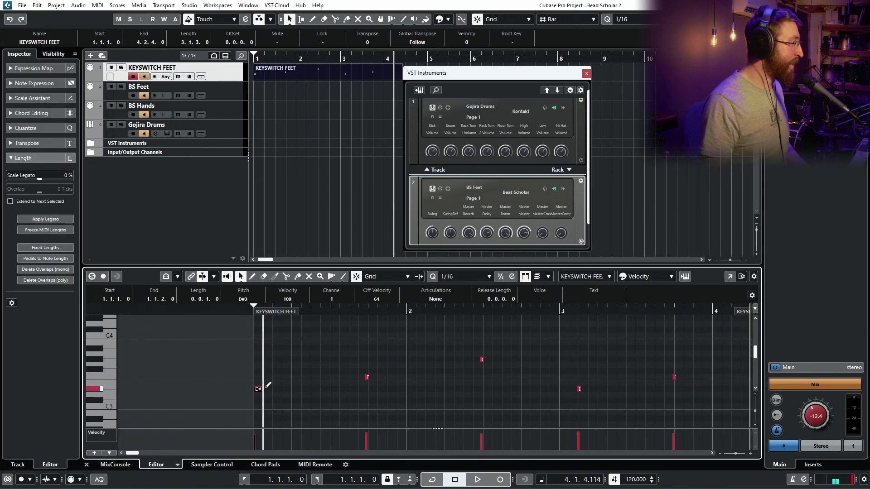
{"action": "key", "text": "g"}
{"action": "left_click", "coordinate": [321, 153]}
{"action": "left_click", "coordinate": [550, 65]}
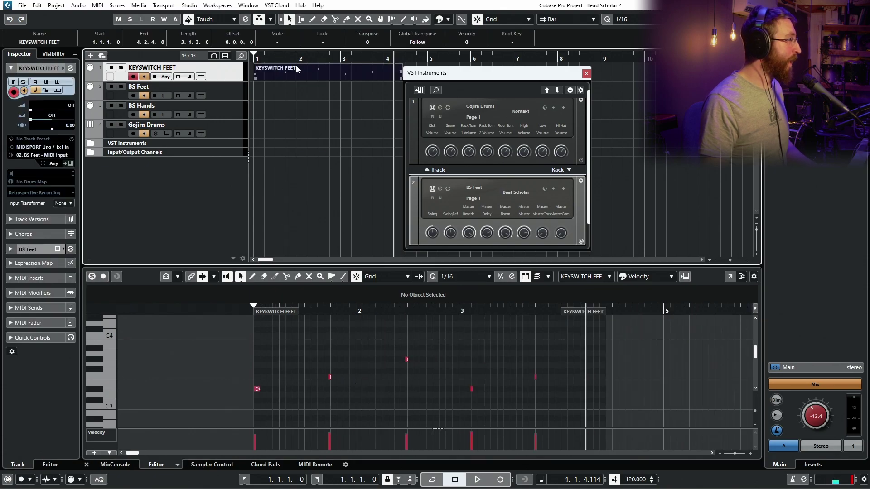
- Close the VST Instruments rack and duplicate the KEYSWITCH FEET part directly after the original
{"action": "left_click", "coordinate": [586, 73]}
{"action": "left_click", "coordinate": [457, 118]}
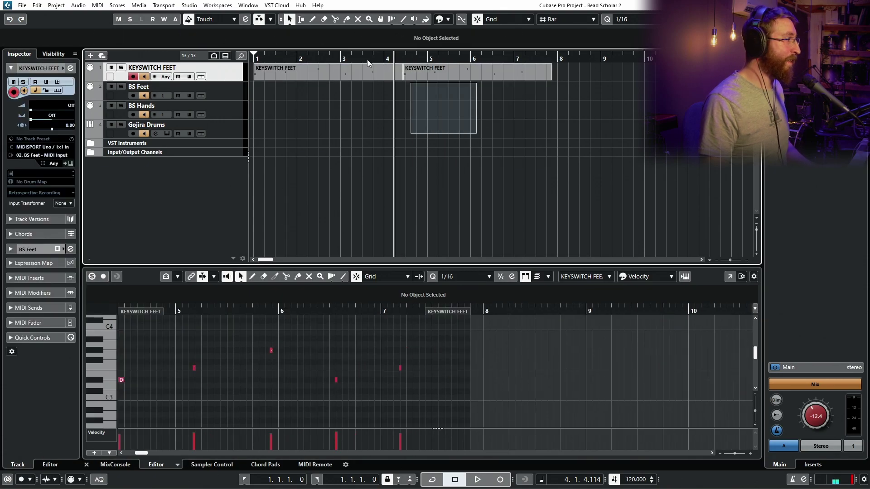
{"action": "key", "text": "g"}
- Set the project grid type to Use Quantize and select the second KEYSWITCH FEET part starting at 4.2.4
{"action": "left_click", "coordinate": [577, 19]}
{"action": "left_click", "coordinate": [447, 121]}
{"action": "key", "text": "h"}
{"action": "key", "text": "h"}
{"action": "key", "text": "h"}
{"action": "key", "text": "h"}
{"action": "key", "text": "h"}
{"action": "key", "text": "h"}
{"action": "key", "text": "h"}
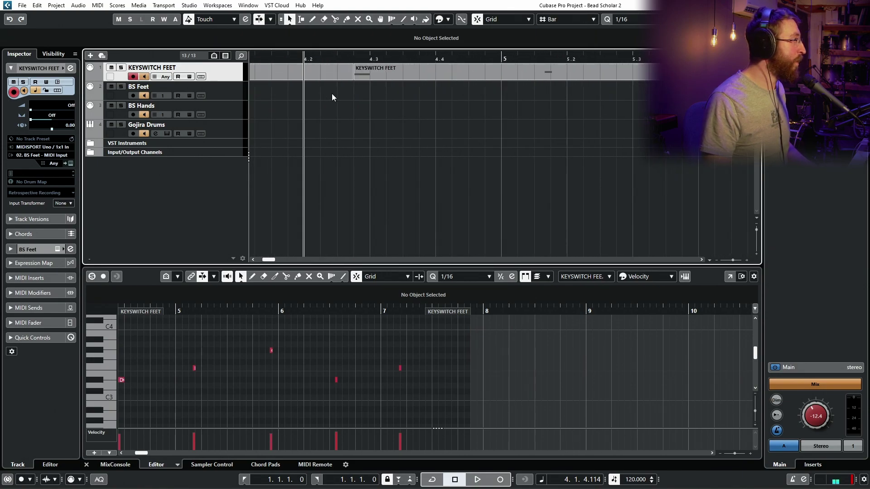
{"action": "left_click_drag", "start_coordinate": [404, 60], "coordinate": [404, 63]}
{"action": "left_click", "coordinate": [566, 19]}
{"action": "left_click", "coordinate": [562, 51]}
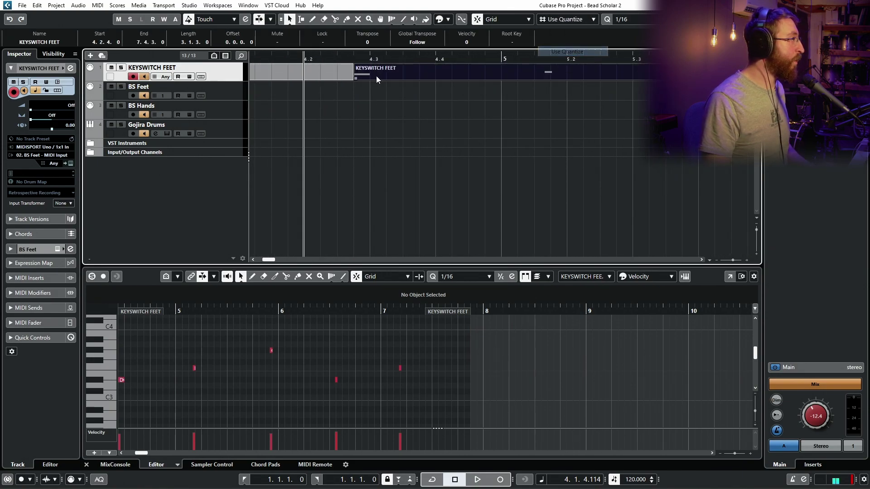
- Duplicate the second KEYSWITCH FEET part two more times to make four consecutive parts
{"action": "key", "text": "g"}
{"action": "key", "text": "g"}
{"action": "key", "text": "g"}
{"action": "key", "text": "g"}
{"action": "key", "text": "g"}
{"action": "key", "text": "g"}
{"action": "key", "text": "g"}
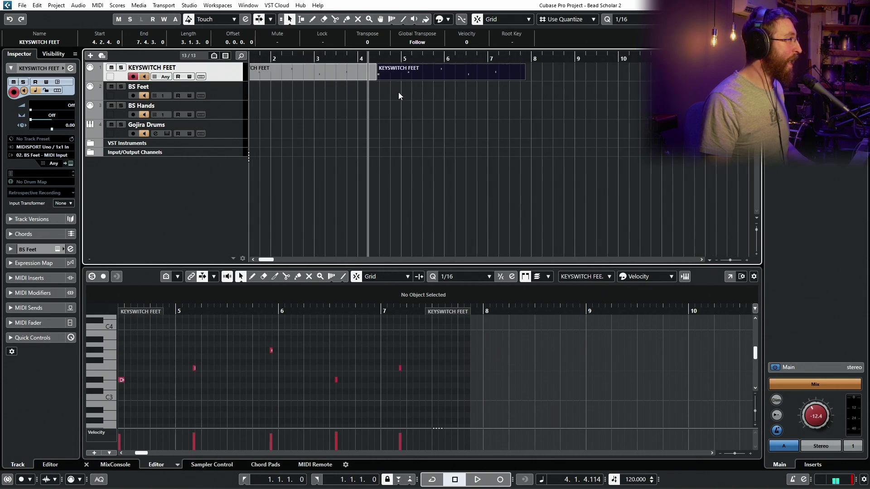
{"action": "key", "text": "ctrl+d"}
{"action": "key", "text": "ctrl+d"}
{"action": "left_click", "coordinate": [481, 108]}
- Play the repeated keyswitch parts from the project start with the BS Feet plug-in window open, and stop around bar 13
{"action": "key", "text": "Home"}
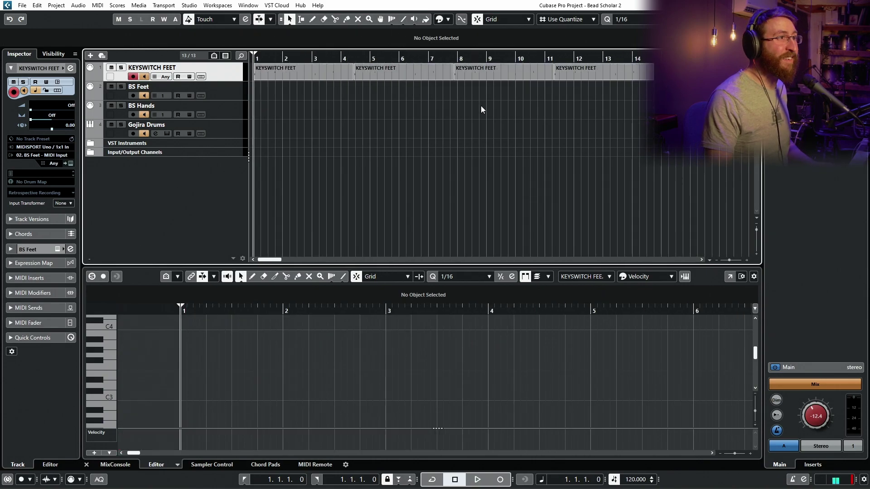
{"action": "key", "text": "g"}
{"action": "key", "text": "space"}
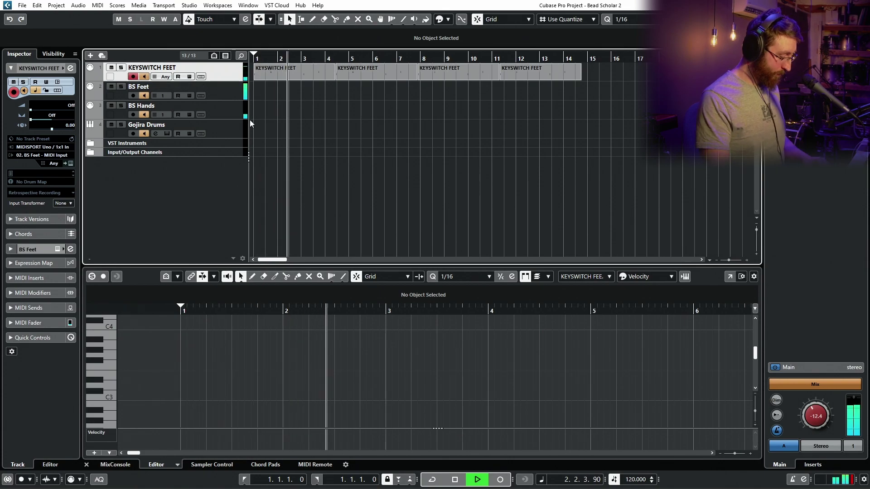
{"action": "key", "text": "F11"}
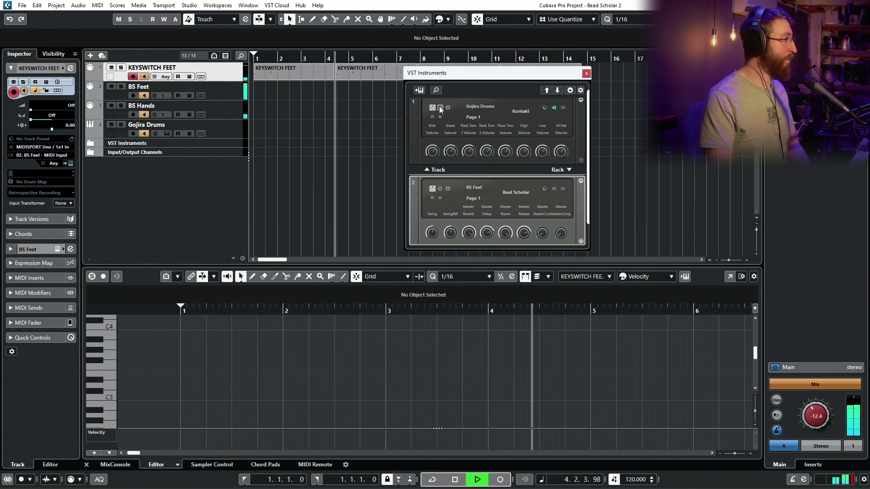
{"action": "left_click", "coordinate": [439, 189]}
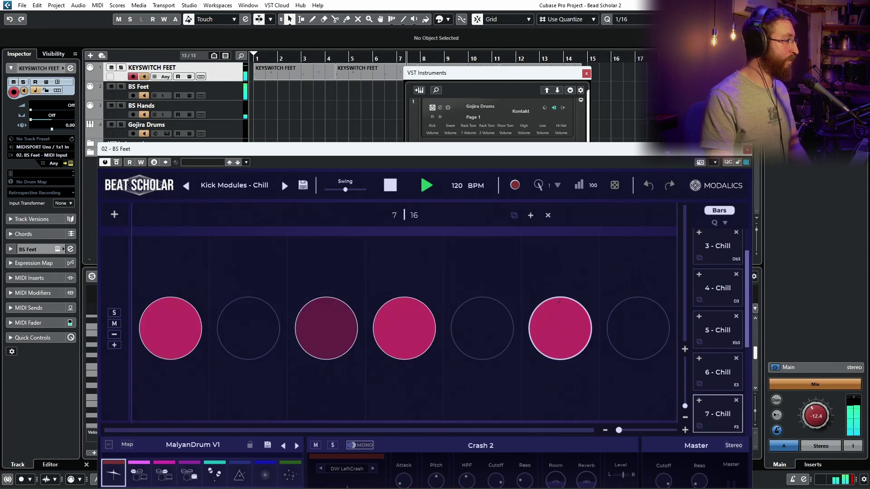
{"action": "left_click", "coordinate": [600, 117]}
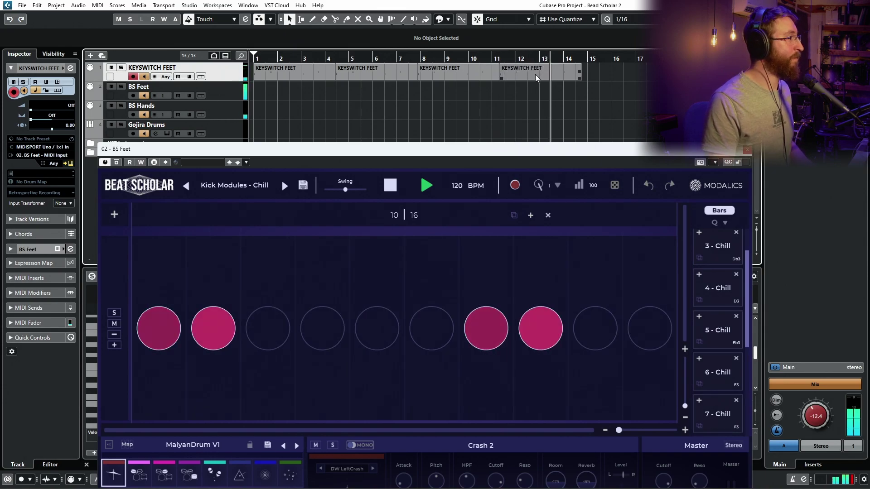
{"action": "key", "text": "space"}
{"action": "left_click_drag", "start_coordinate": [474, 109], "coordinate": [400, 81]}
{"action": "left_click", "coordinate": [416, 98]}
{"action": "left_click_drag", "start_coordinate": [524, 102], "coordinate": [314, 62]}
{"action": "left_click", "coordinate": [422, 123]}
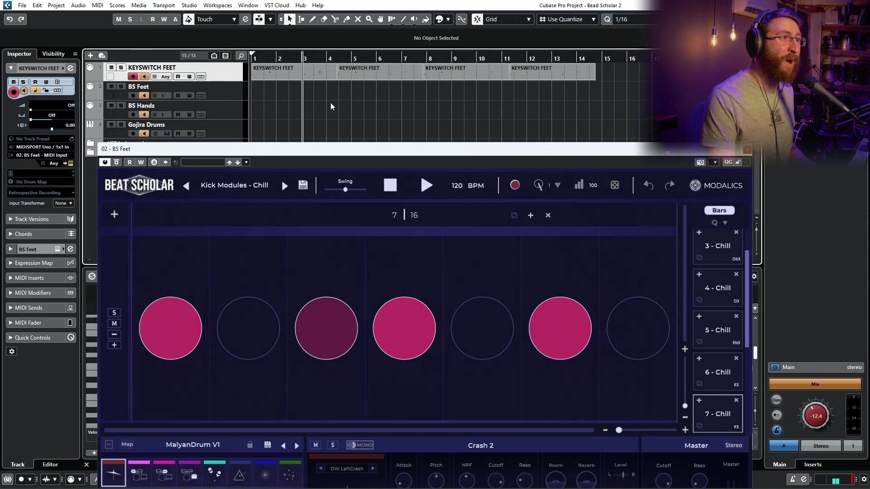
- Record the MIDI output of the BS Feet and BS Hands tracks from the project start and stop around bar 13
{"action": "key", "text": "space"}
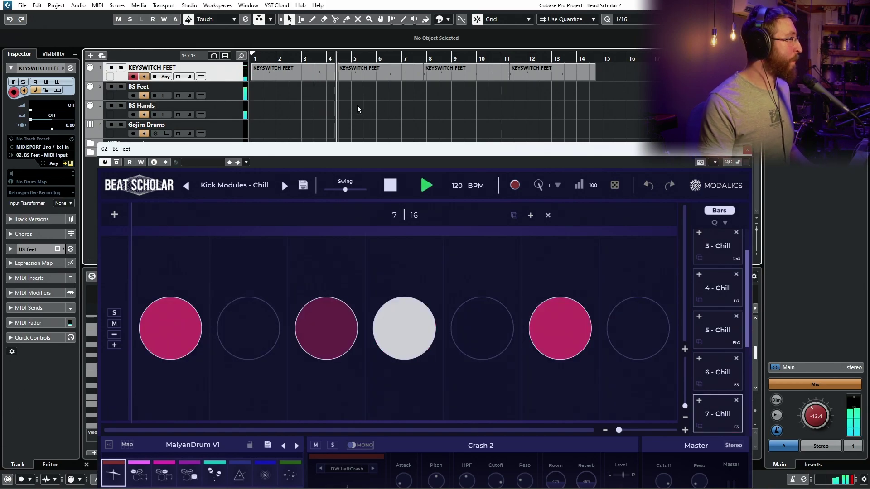
{"action": "left_click", "coordinate": [133, 95]}
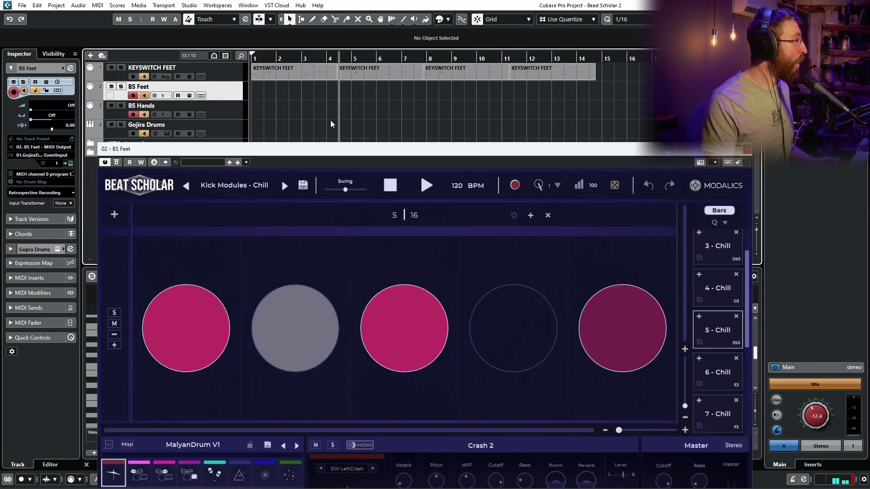
{"action": "key", "text": "Home"}
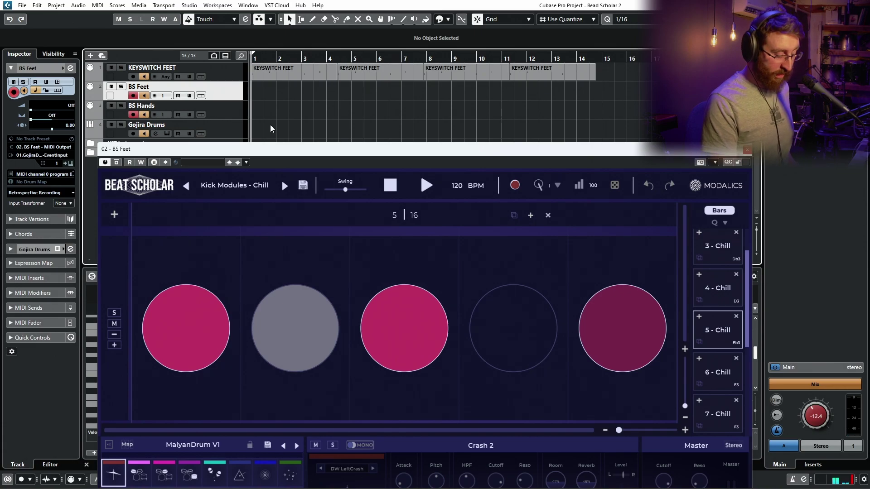
{"action": "key", "text": "KP_Multiply"}
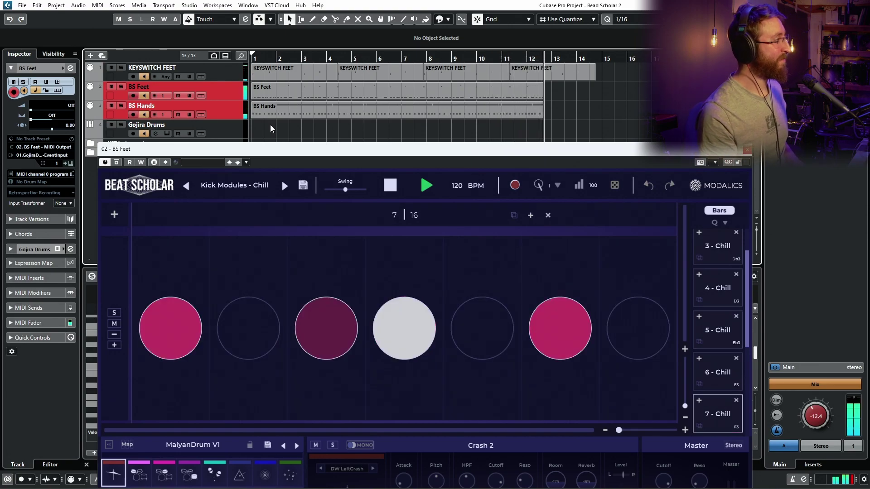
{"action": "key", "text": "space"}
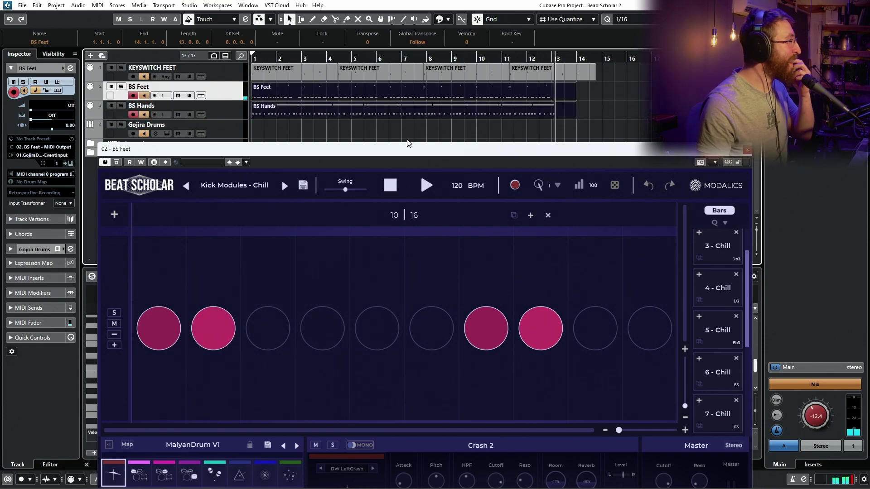
- Set the grid type to Bar, split the recorded BS Feet and BS Hands parts at bar 8 and delete the pieces after it
{"action": "left_click", "coordinate": [461, 131]}
{"action": "left_click_drag", "start_coordinate": [440, 129], "coordinate": [428, 98]}
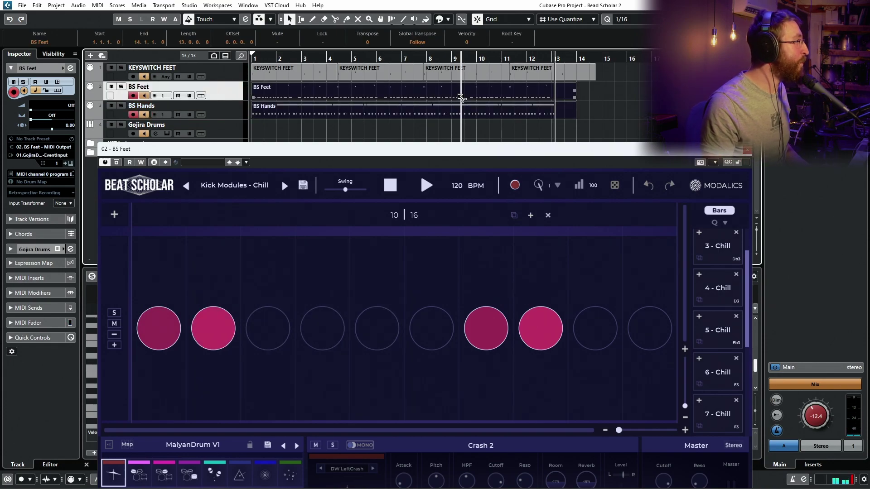
{"action": "left_click", "coordinate": [557, 19]}
{"action": "left_click", "coordinate": [557, 32]}
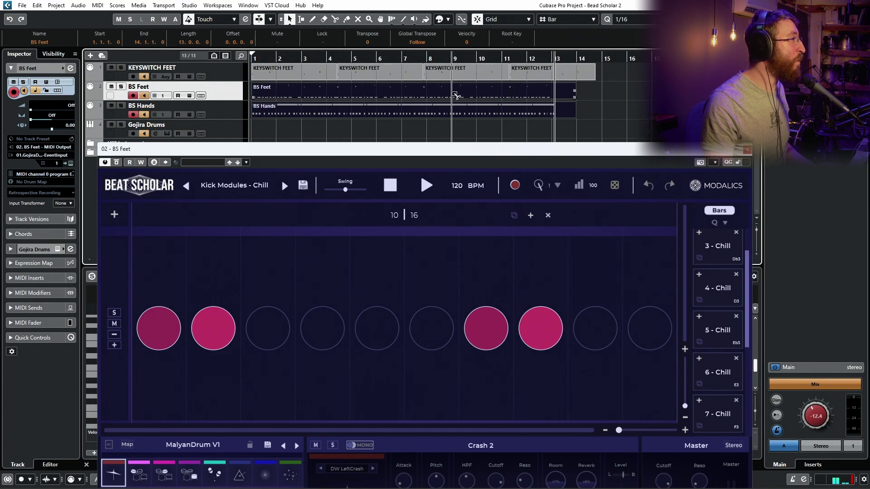
{"action": "left_click", "coordinate": [434, 94], "text": "alt"}
{"action": "left_click_drag", "start_coordinate": [446, 125], "coordinate": [465, 88]}
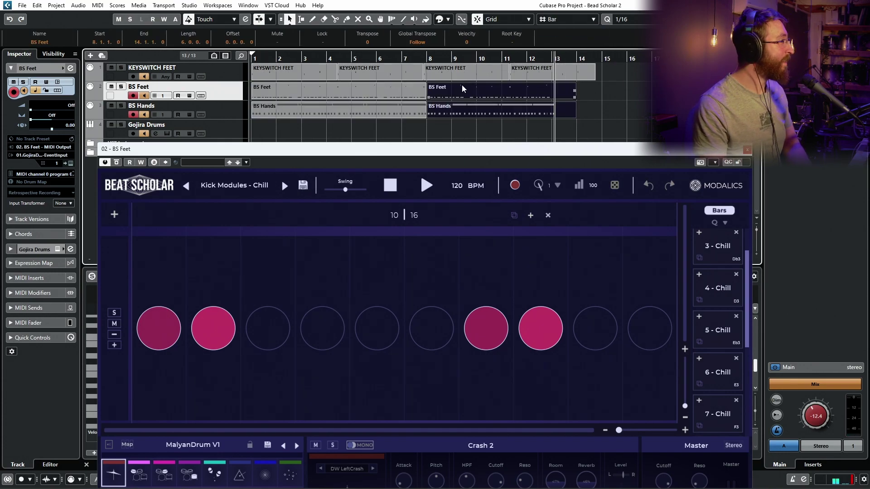
{"action": "key", "text": "Delete"}
- Close the BS Feet plug-in window and open the BS Feet part in the Key Editor
{"action": "left_click", "coordinate": [746, 151]}
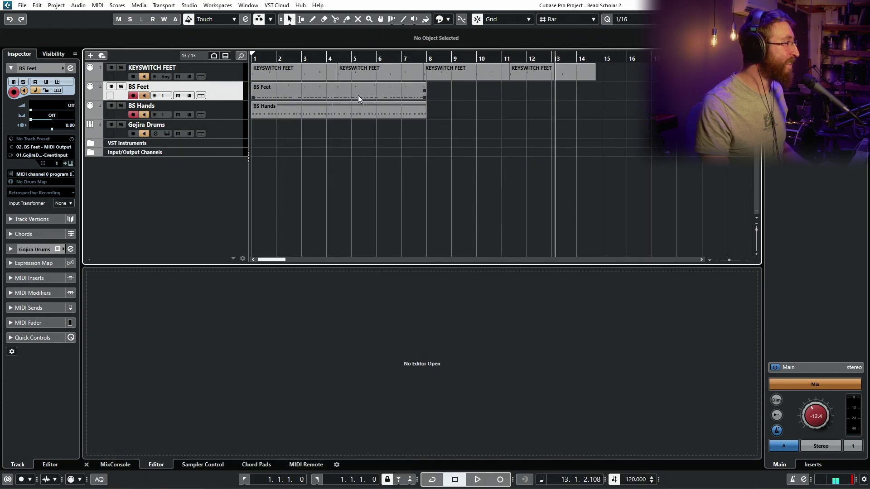
{"action": "double_click", "coordinate": [358, 97]}
{"action": "left_click", "coordinate": [354, 128]}
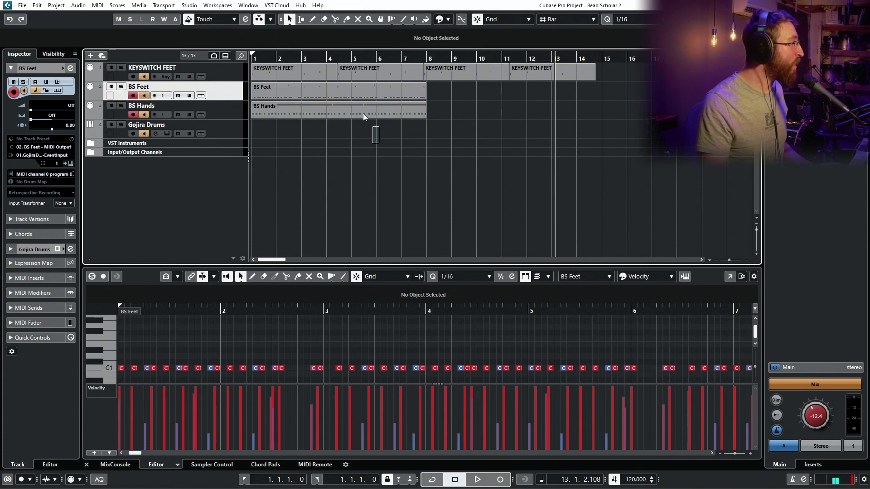
- Show lanes on the Gojira Drums track and move the BS Feet and BS Hands parts onto it at bar 1
{"action": "left_click", "coordinate": [201, 133]}
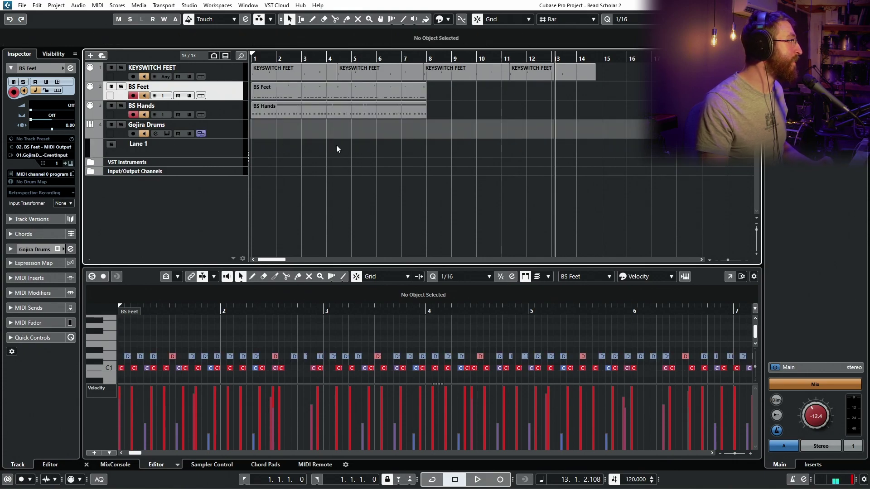
{"action": "left_click", "coordinate": [314, 110]}
{"action": "left_click", "coordinate": [284, 91], "text": "shift"}
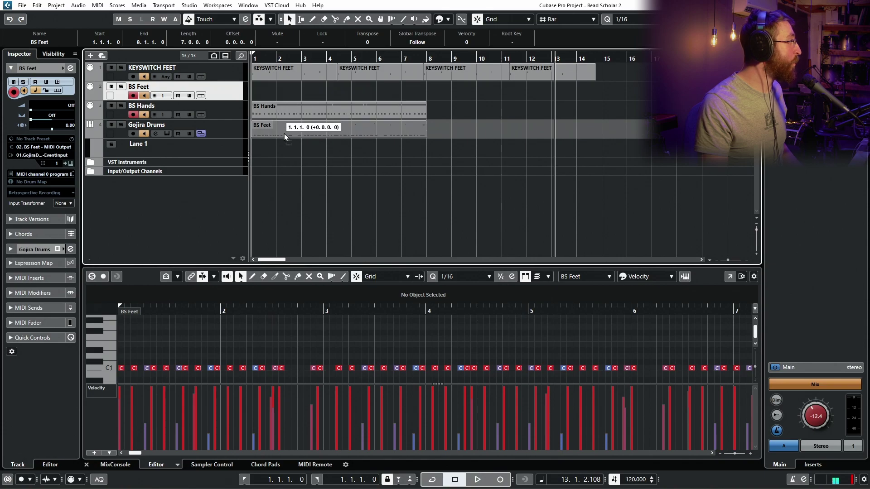
{"action": "left_click_drag", "start_coordinate": [293, 107], "coordinate": [308, 168]}
{"action": "left_click", "coordinate": [308, 152]}
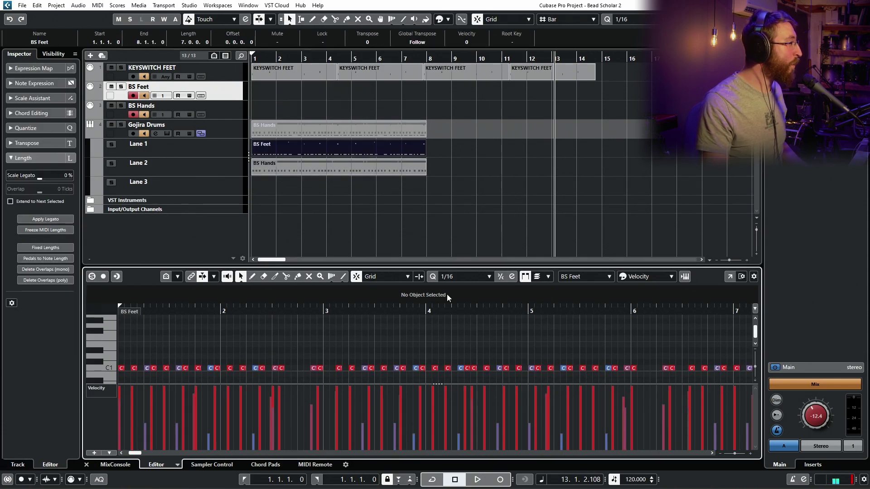
- Delete the high keyswitch notes from the BS Feet part, keeping the kick notes, and check the BS Hands part's notes
{"action": "scroll", "coordinate": [362, 344], "scroll_direction": "down", "scroll_amount": 2}
{"action": "scroll", "coordinate": [354, 348], "scroll_direction": "up", "scroll_amount": 5}
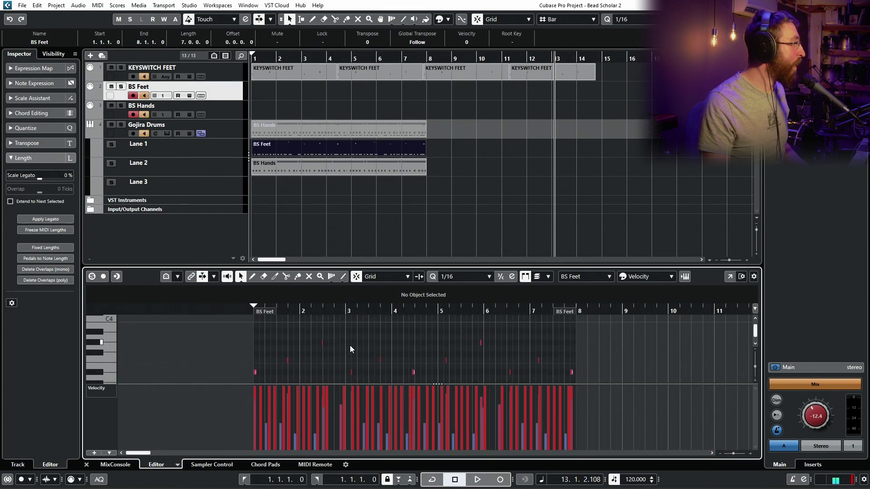
{"action": "left_click_drag", "start_coordinate": [593, 374], "coordinate": [236, 320]}
{"action": "left_click", "coordinate": [235, 320]}
{"action": "left_click", "coordinate": [359, 232]}
{"action": "left_click", "coordinate": [301, 149]}
{"action": "left_click", "coordinate": [290, 164]}
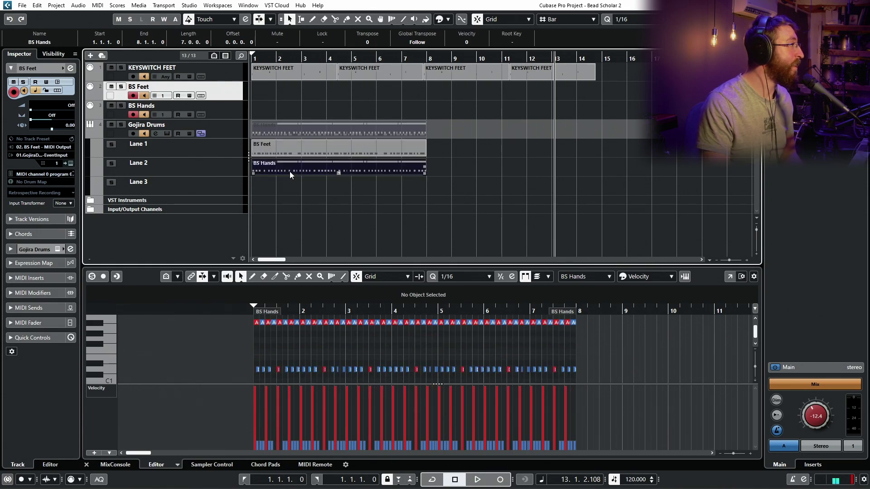
- Delete the four KEYSWITCH FEET parts and turn off monitoring on the KEYSWITCH FEET, BS Feet and BS Hands tracks
{"action": "left_click_drag", "start_coordinate": [630, 90], "coordinate": [271, 58]}
{"action": "key", "text": "Delete"}
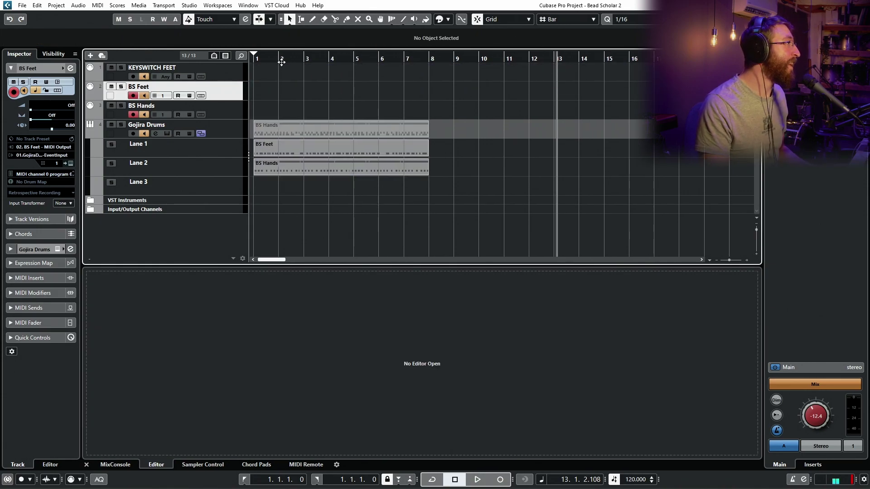
{"action": "left_click", "coordinate": [186, 126]}
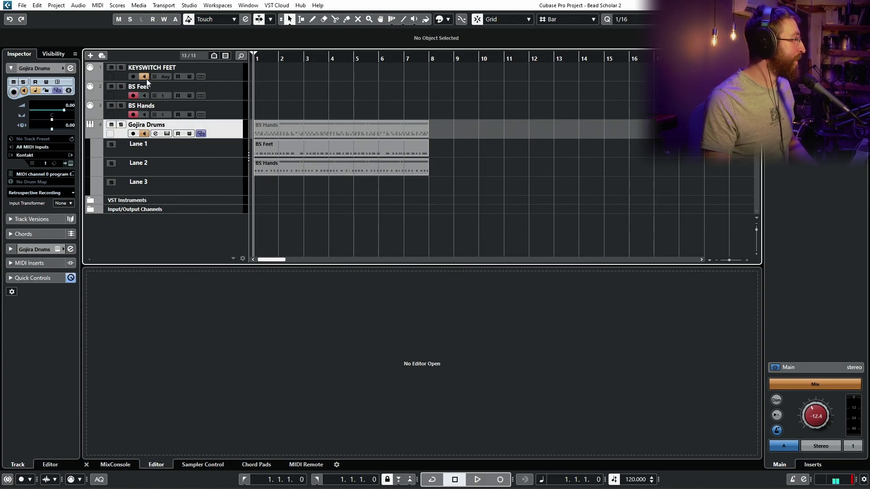
- Play the Gojira Drums parts from the project start while viewing their notes in the Key Editor, and stop in bar 2
{"action": "key", "text": "space"}
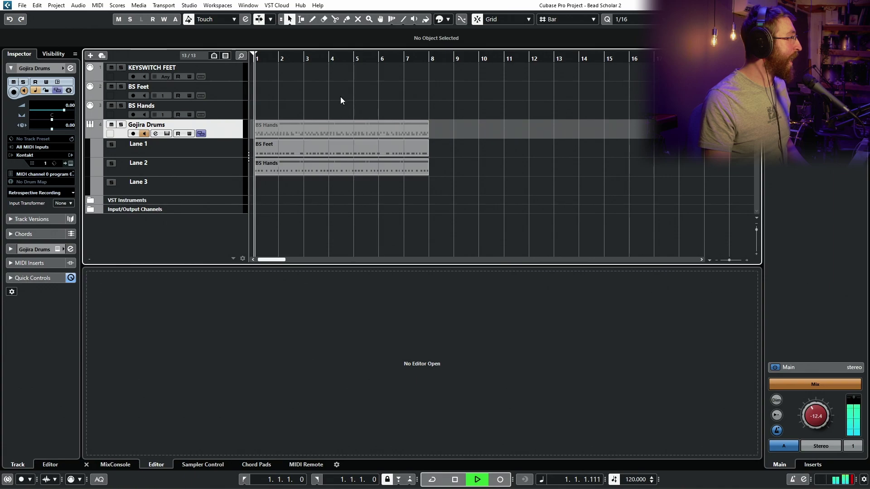
{"action": "left_click", "coordinate": [449, 59]}
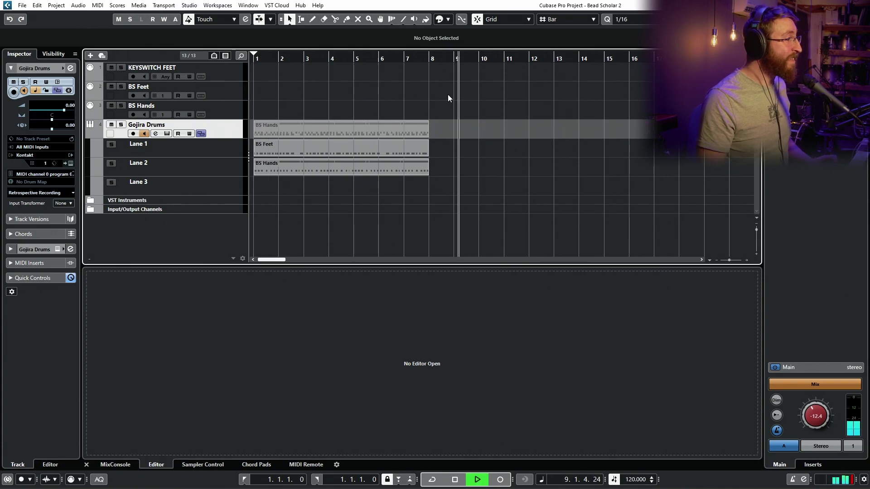
{"action": "key", "text": "Home"}
{"action": "left_click", "coordinate": [271, 148]}
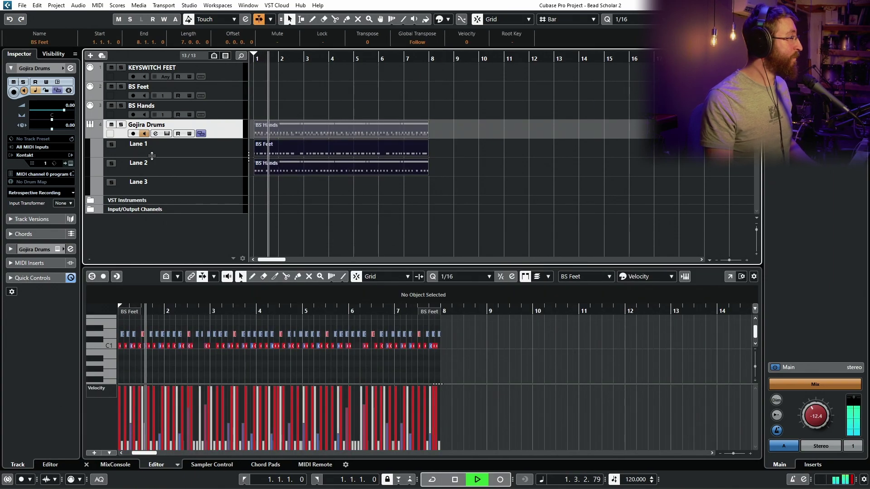
{"action": "left_click_drag", "start_coordinate": [572, 155], "coordinate": [346, 254]}
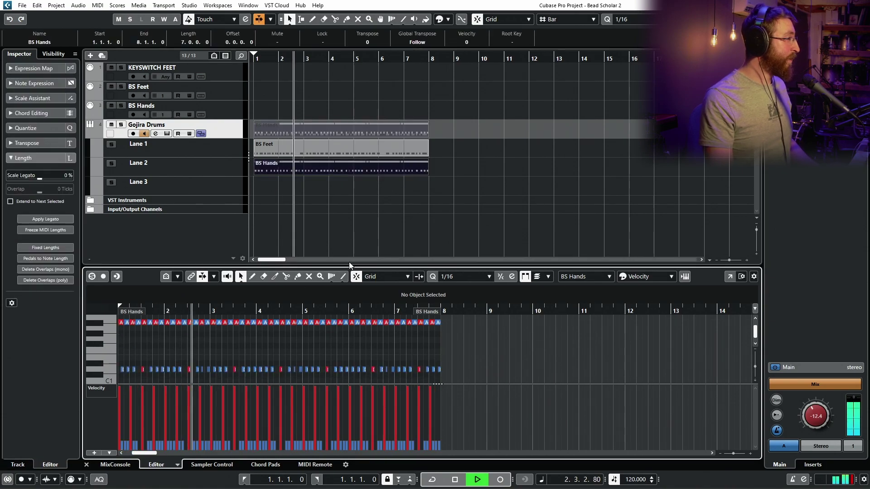
{"action": "key", "text": "space"}
- Merge the BS Feet and BS Hands parts on Gojira Drums into one part and enlarge the Key Editor
{"action": "mouse_move", "coordinate": [353, 173]}
{"action": "left_mouse_down"}
{"action": "mouse_move", "coordinate": [333, 173]}
{"action": "mouse_move", "coordinate": [333, 154]}
{"action": "mouse_move", "coordinate": [314, 151]}
{"action": "left_mouse_up"}
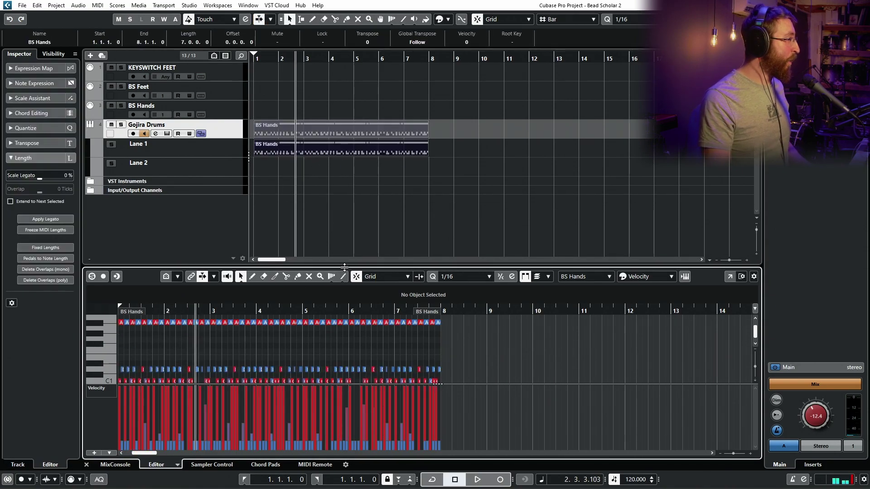
{"action": "left_click_drag", "start_coordinate": [344, 267], "coordinate": [356, 174]}
{"action": "key", "text": "h"}
{"action": "key", "text": "h"}
{"action": "scroll", "coordinate": [317, 303], "scroll_direction": "left", "scroll_amount": 5}
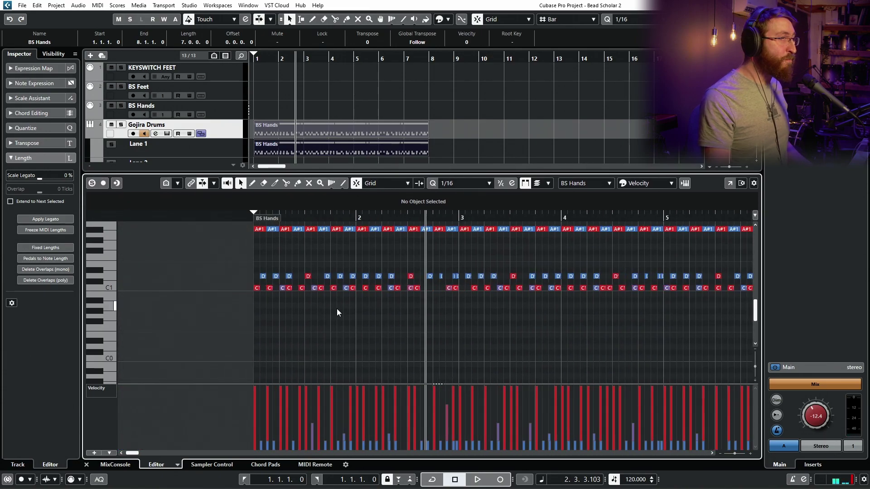
{"action": "scroll", "coordinate": [470, 332], "scroll_direction": "right", "scroll_amount": 5}
{"action": "scroll", "coordinate": [470, 331], "scroll_direction": "down", "scroll_amount": 1}
{"action": "scroll", "coordinate": [471, 332], "scroll_direction": "right", "scroll_amount": 3}
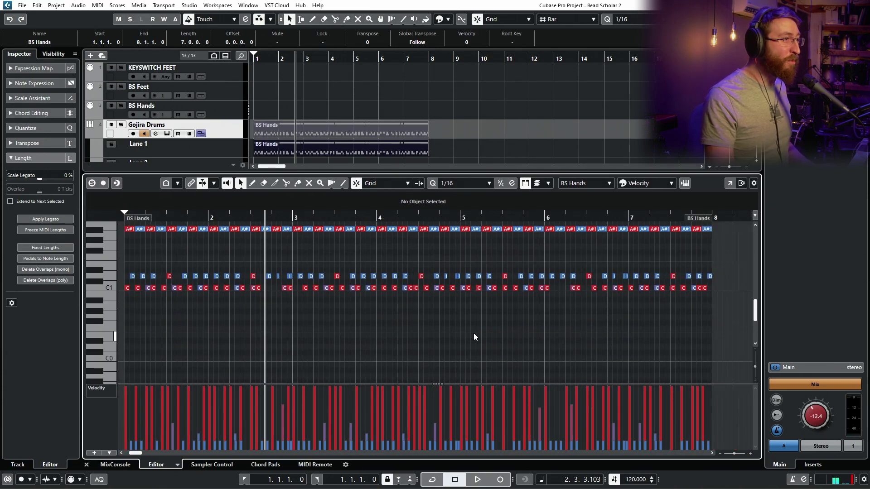
- Select all notes in the merged drum part and apply Delete Overlaps (mono)
{"action": "key", "text": "ctrl+a"}
{"action": "right_click", "coordinate": [333, 301]}
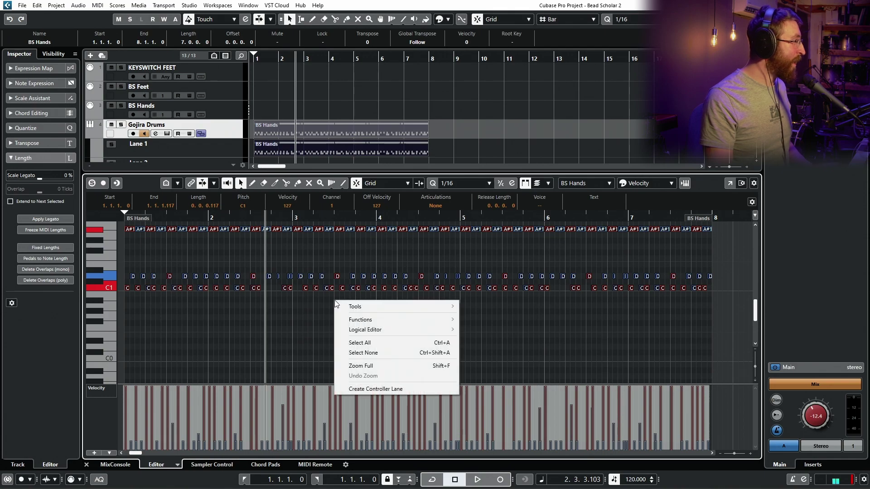
{"action": "mouse_move", "coordinate": [388, 322]}
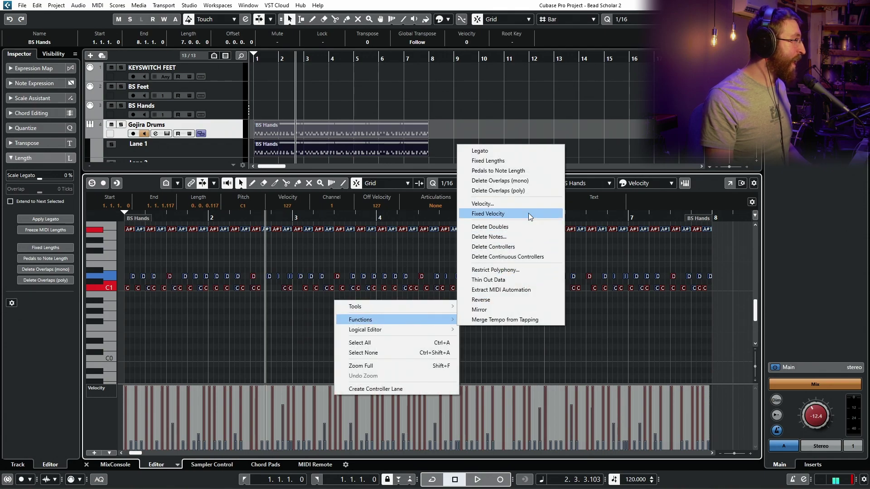
{"action": "left_click", "coordinate": [497, 180]}
{"action": "left_click", "coordinate": [454, 309]}
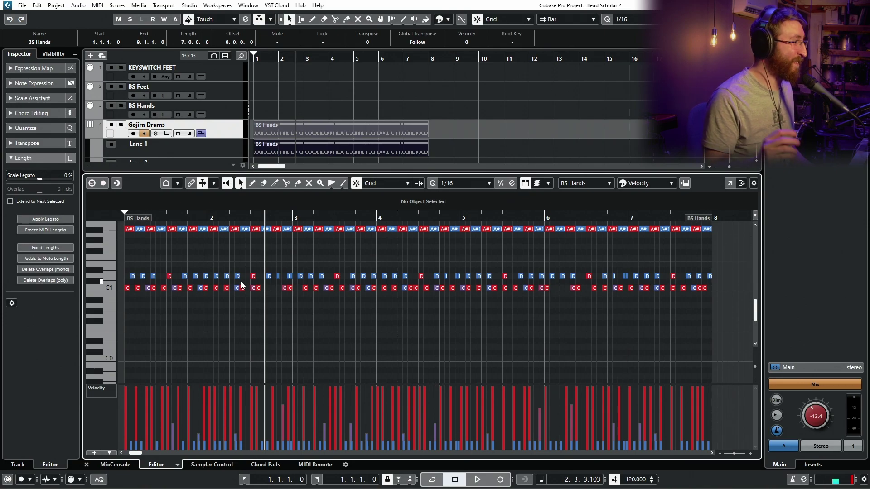
- Play the merged drum part from the project start and stop near bar 7
{"action": "left_click", "coordinate": [122, 218]}
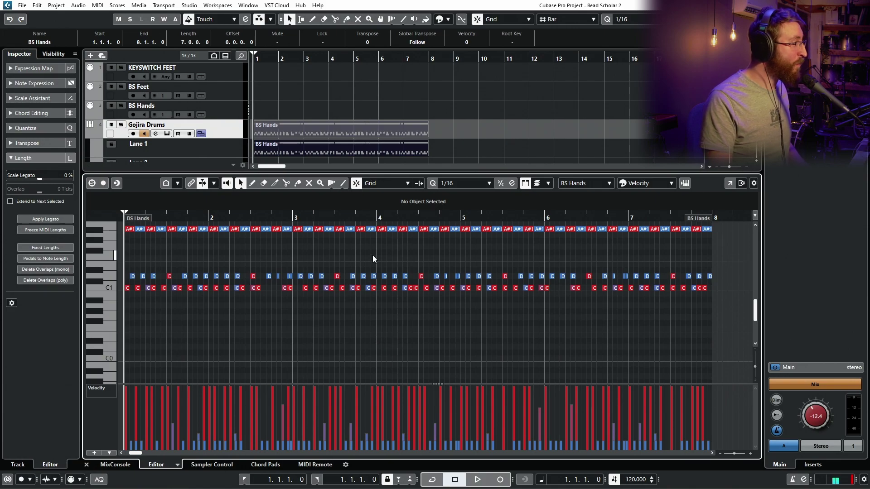
{"action": "key", "text": "space"}
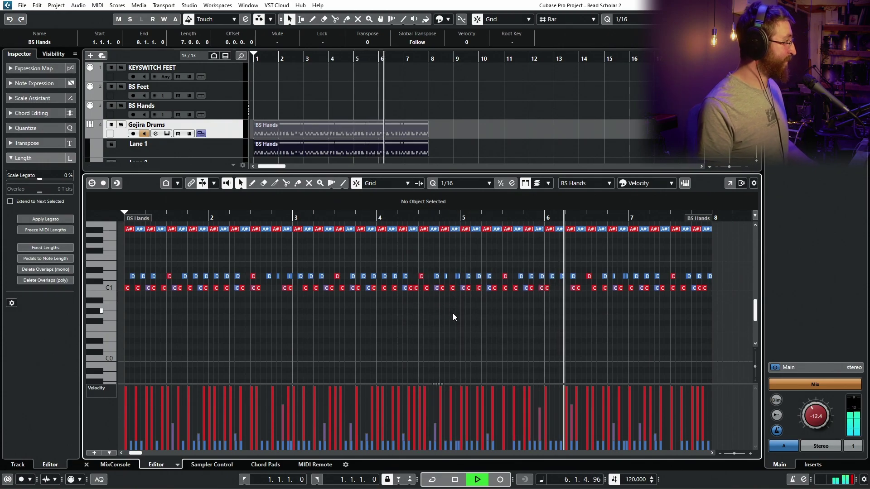
{"action": "key", "text": "space"}
- Delete the C1 kick note just after beat 6.3 in the merged drum part
{"action": "key", "text": "h"}
{"action": "key", "text": "h"}
{"action": "key", "text": "h"}
{"action": "key", "text": "h"}
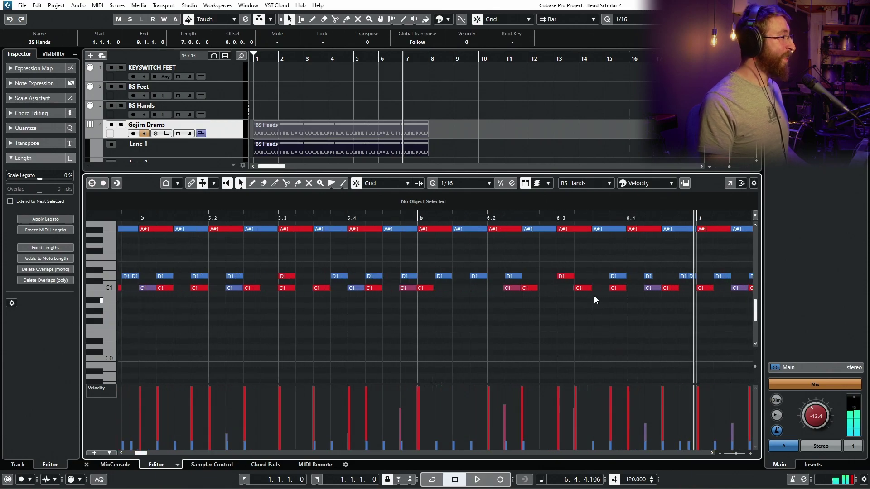
{"action": "left_click", "coordinate": [585, 288]}
{"action": "key", "text": "Delete"}
{"action": "key", "text": "shift+f"}
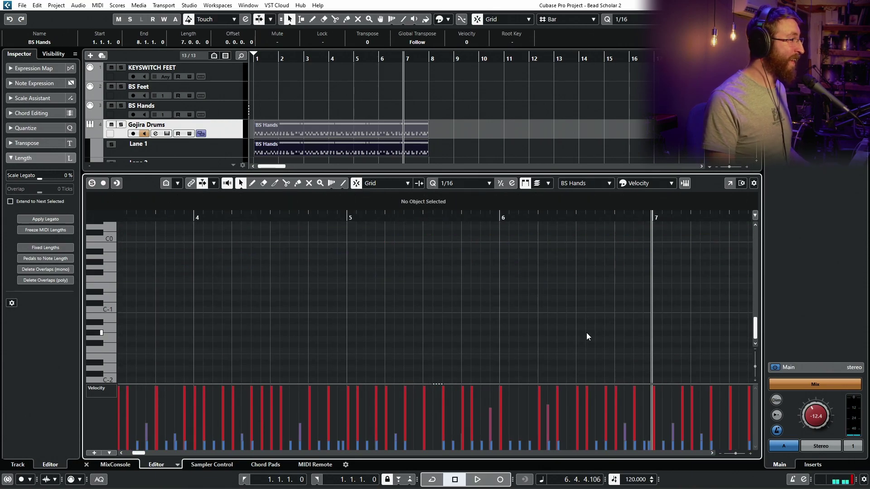
- Resume playback of the merged drum part near bar 7 and stop at its end
{"action": "key", "text": "space"}
{"action": "key", "text": "h"}
{"action": "key", "text": "h"}
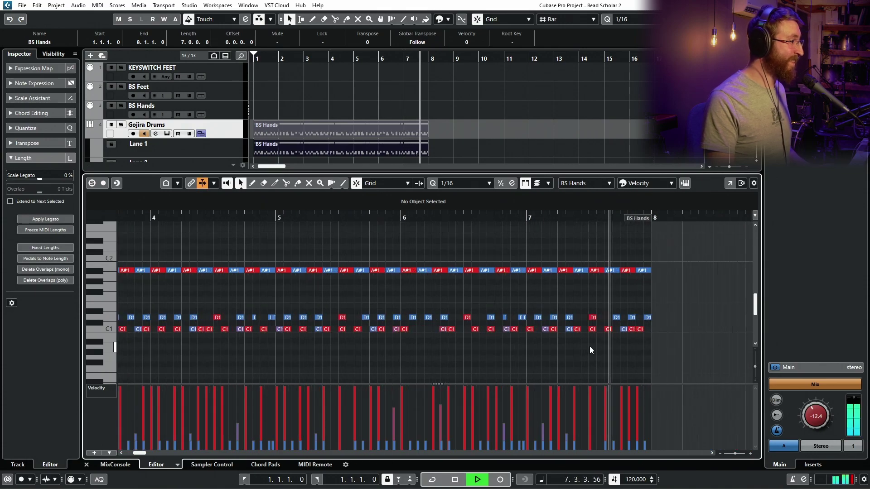
{"action": "key", "text": "space"}
{"action": "left_click", "coordinate": [498, 150]}
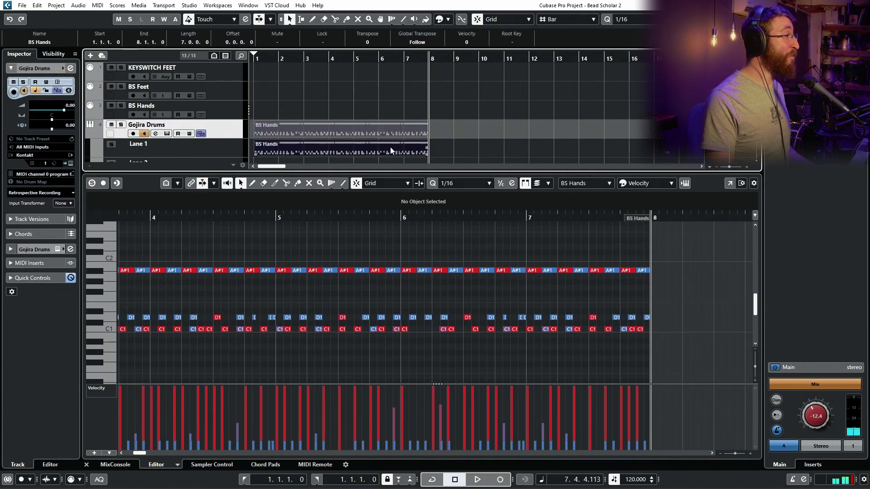
{"action": "key", "text": "g"}
{"action": "left_click_drag", "start_coordinate": [318, 153], "coordinate": [344, 136]}
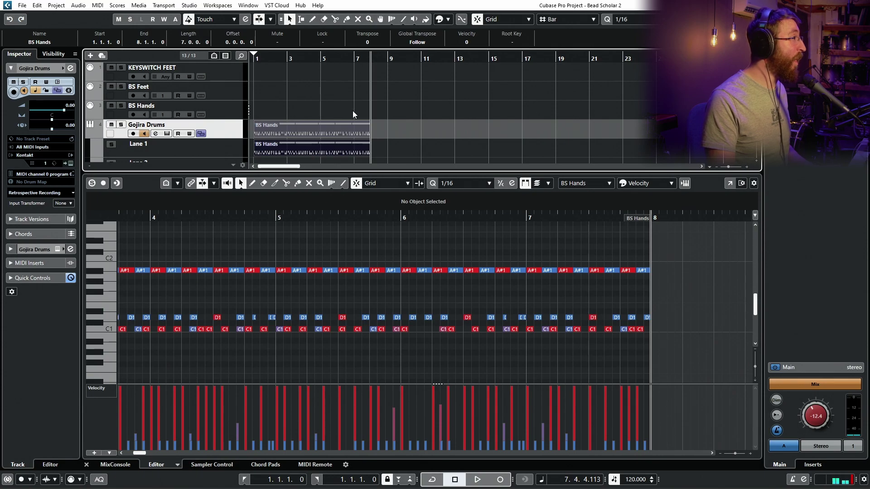
{"action": "key", "text": "h"}
{"action": "key", "text": "h"}
{"action": "key", "text": "g"}
{"action": "key", "text": "g"}
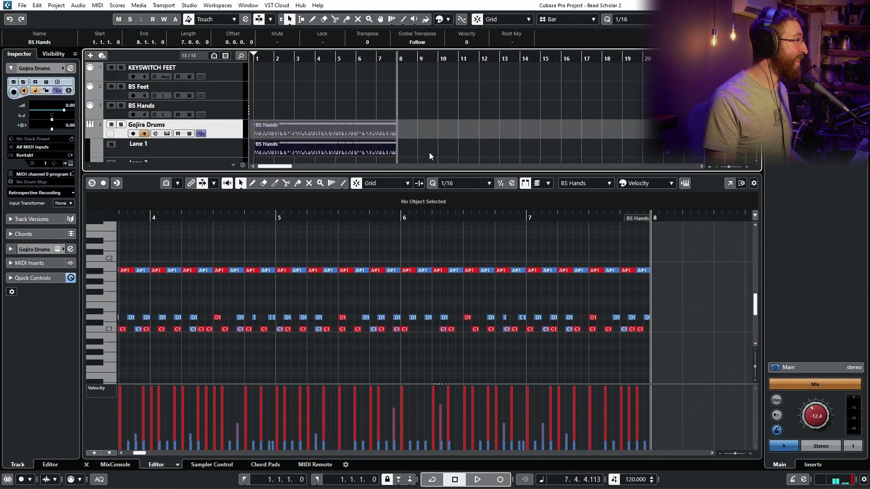
- Undo the note edits, the merge, the transfer to Gojira Drums and the length changes of the BS Feet and BS Hands parts
{"action": "left_click", "coordinate": [428, 148]}
{"action": "key", "text": "ctrl+z"}
{"action": "key", "text": "ctrl+z"}
{"action": "key", "text": "ctrl+z"}
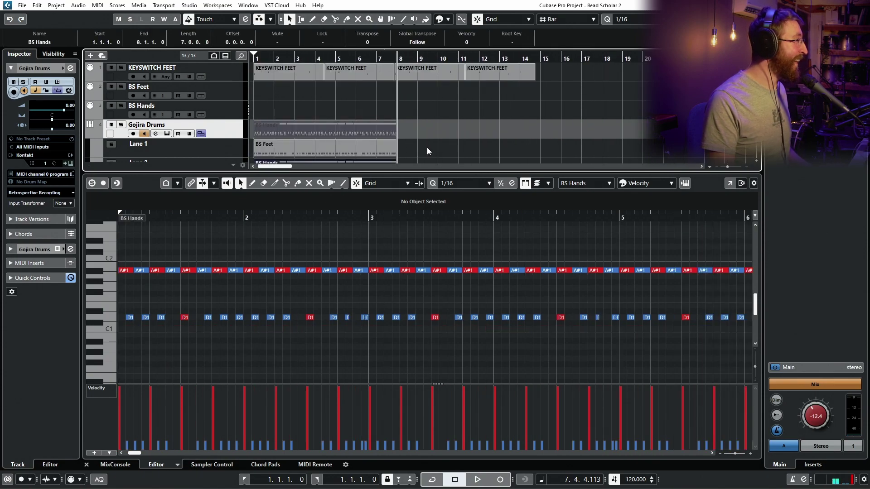
{"action": "key", "text": "ctrl+z"}
{"action": "key", "text": "ctrl+z"}
{"action": "key", "text": "ctrl+z"}
{"action": "key", "text": "ctrl+z"}
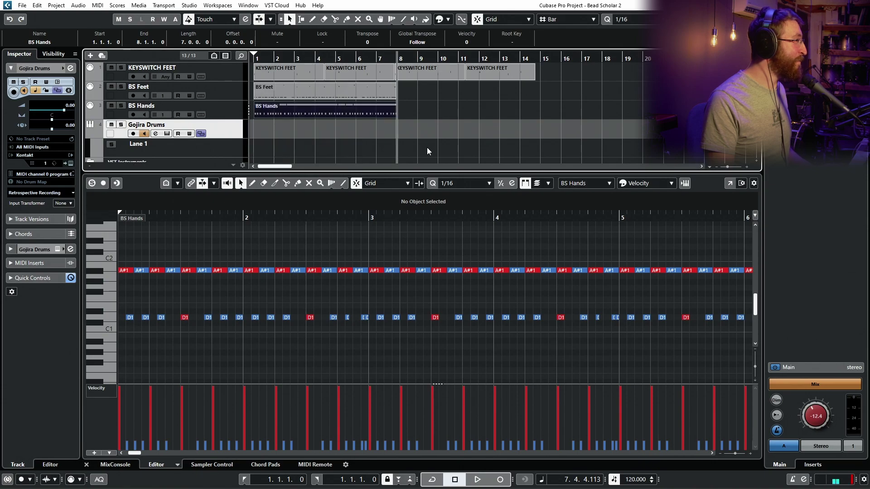
{"action": "key", "text": "ctrl+z"}
{"action": "key", "text": "ctrl+z"}
{"action": "key", "text": "ctrl+z"}
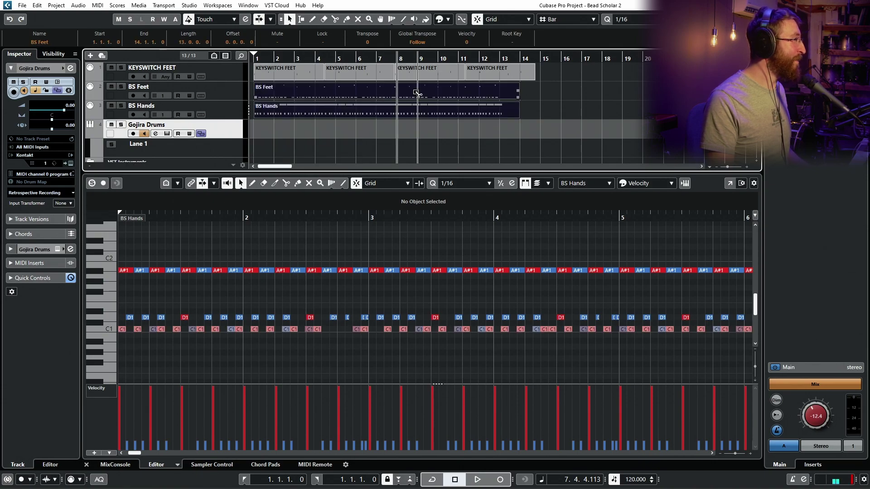
{"action": "key", "text": "ctrl+z"}
{"action": "key", "text": "ctrl+z"}
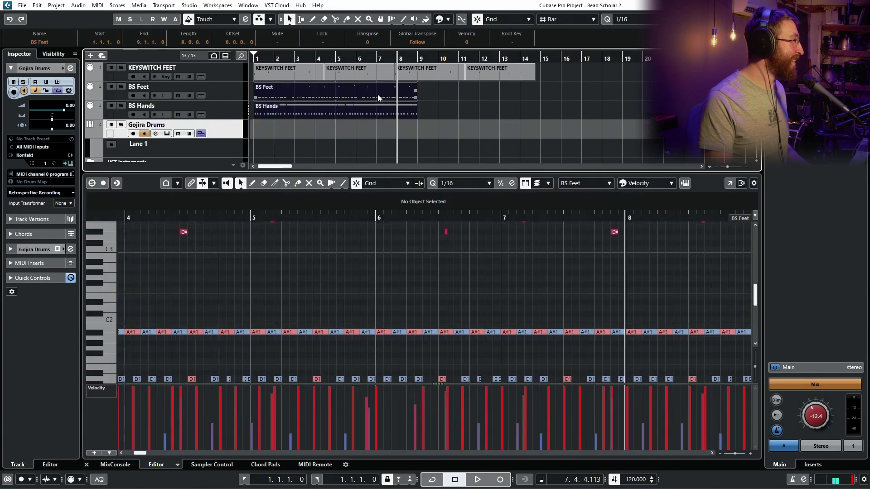
- Move the BS Feet and BS Hands parts onto the Gojira Drums track and merge them into one part
{"action": "scroll", "coordinate": [377, 94], "scroll_direction": "down", "scroll_amount": 1}
{"action": "left_click_drag", "start_coordinate": [348, 81], "coordinate": [346, 128]}
{"action": "key", "text": "5"}
{"action": "left_click", "coordinate": [339, 96]}
{"action": "key", "text": "1"}
{"action": "left_click", "coordinate": [328, 99]}
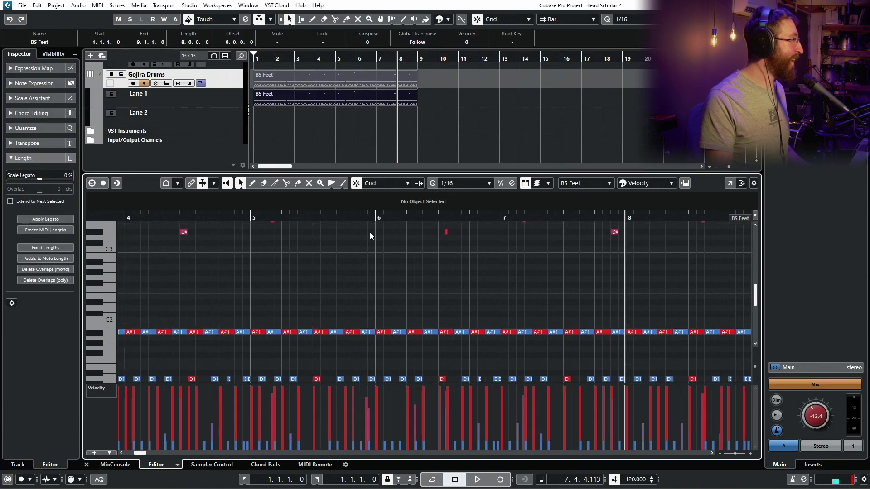
- Delete the keyswitch notes pitched above the drum notes in the merged Gojira Drums part
{"action": "scroll", "coordinate": [387, 256], "scroll_direction": "up", "scroll_amount": 1}
{"action": "key", "text": "g"}
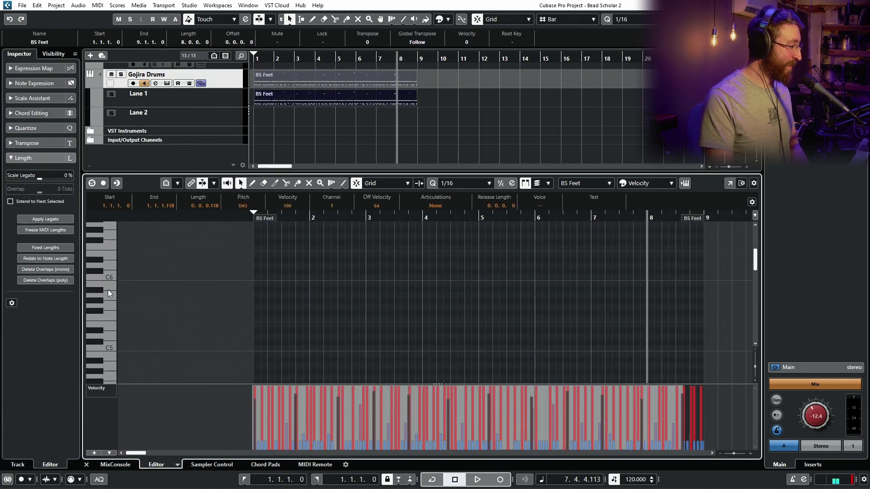
{"action": "left_click", "coordinate": [291, 145]}
{"action": "scroll", "coordinate": [295, 136], "scroll_direction": "up", "scroll_amount": 3}
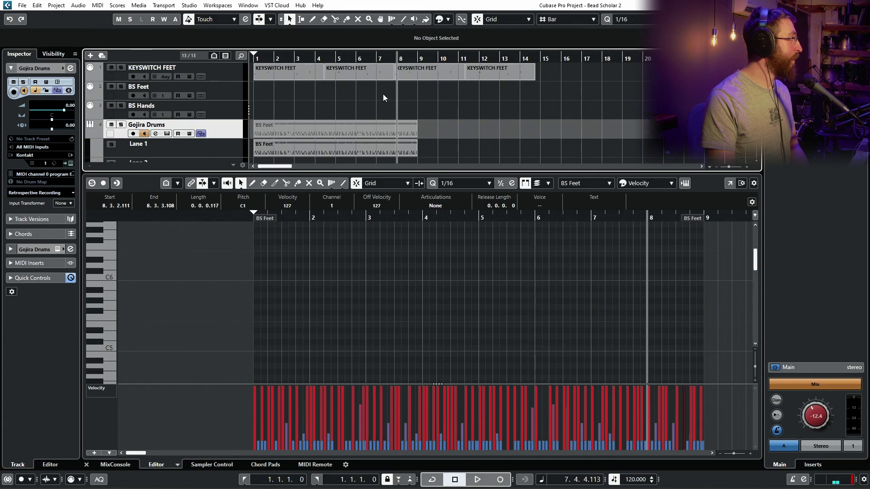
- Delete the KEYSWITCH FEET parts, return to the project start and close the lower editor
{"action": "key", "text": "ctrl+e"}
{"action": "left_click", "coordinate": [257, 59]}
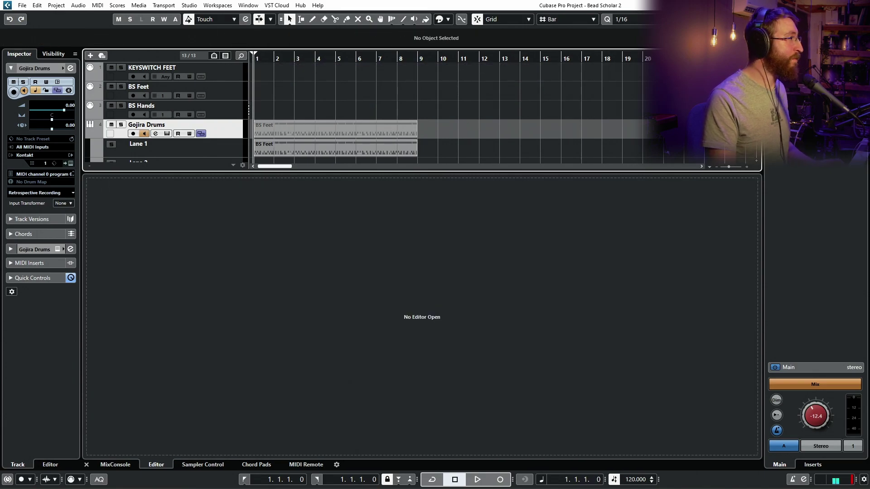
{"action": "key", "text": "ctrl+alt+e"}
{"action": "key", "text": "g"}
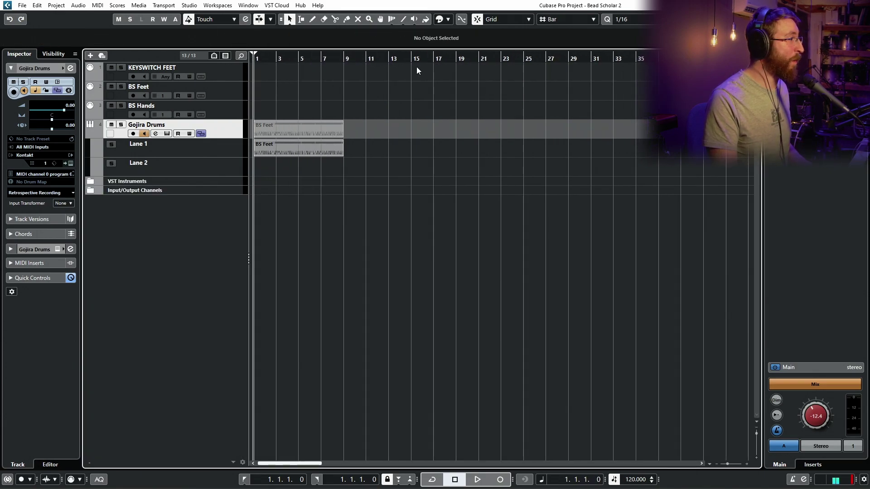
- Move the merged part on the Gojira Drums track to bar 31
{"action": "left_click_drag", "start_coordinate": [378, 206], "coordinate": [213, 111]}
{"action": "key", "text": "g"}
{"action": "left_click_drag", "start_coordinate": [297, 132], "coordinate": [573, 159]}
{"action": "left_click", "coordinate": [567, 191]}
{"action": "left_click_drag", "start_coordinate": [376, 309], "coordinate": [216, 67]}
{"action": "left_click_drag", "start_coordinate": [465, 342], "coordinate": [304, 135]}
{"action": "left_click_drag", "start_coordinate": [459, 303], "coordinate": [331, 201]}
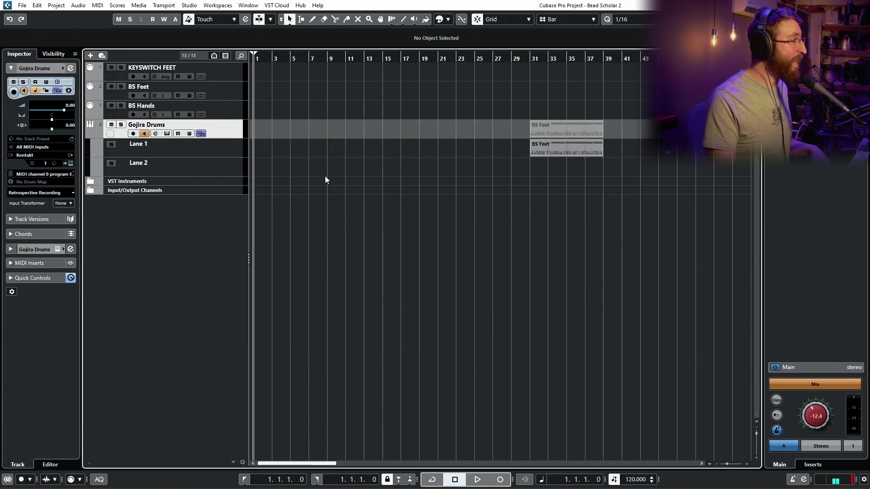
{"action": "left_click", "coordinate": [226, 69]}
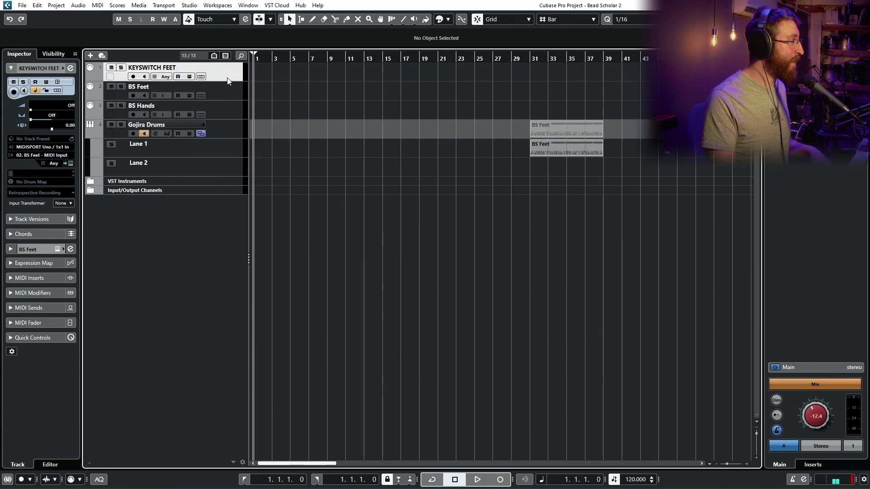
{"action": "left_click", "coordinate": [190, 91]}
{"action": "left_click", "coordinate": [71, 163]}
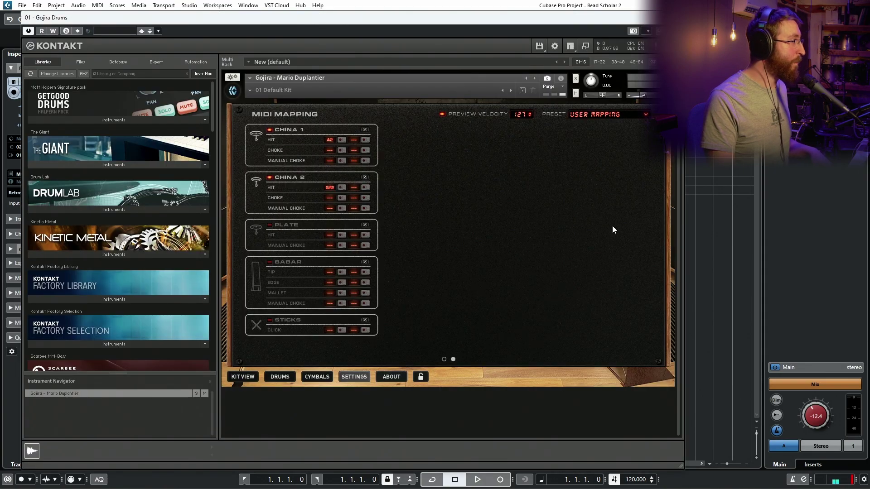
{"action": "key", "text": "Escape"}
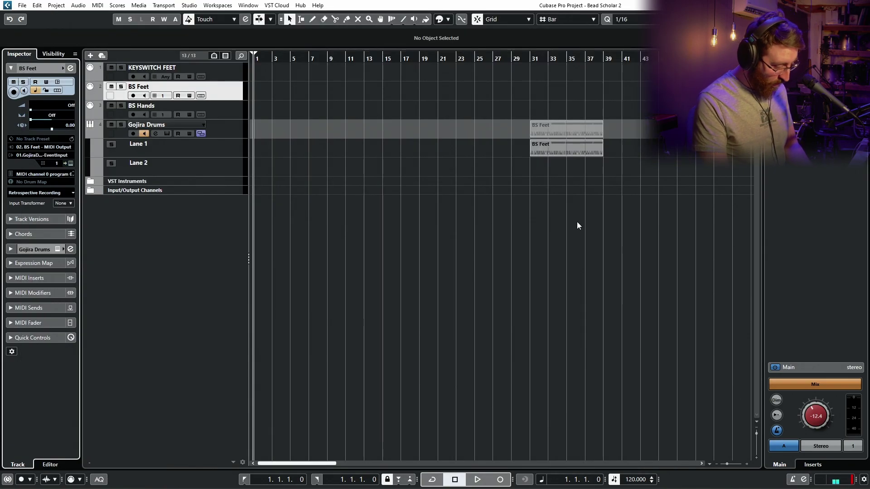
- Open the BS Feet Beat Scholar instrument and load the user preset Kick Modules - Medium
{"action": "key", "text": "F11"}
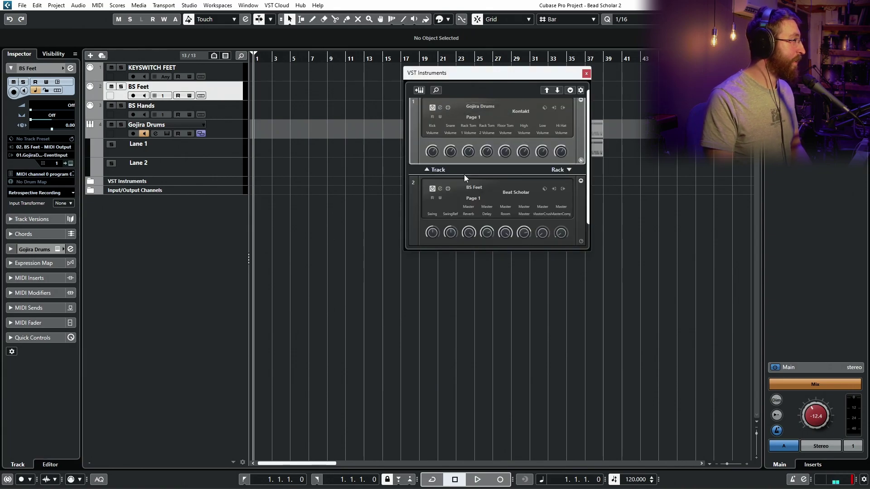
{"action": "left_click", "coordinate": [439, 188]}
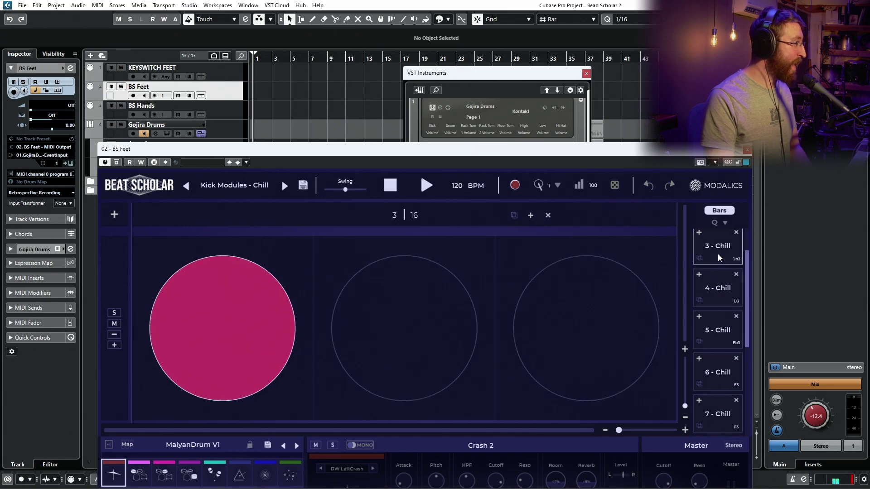
{"action": "left_click", "coordinate": [294, 189]}
{"action": "mouse_move", "coordinate": [299, 388]}
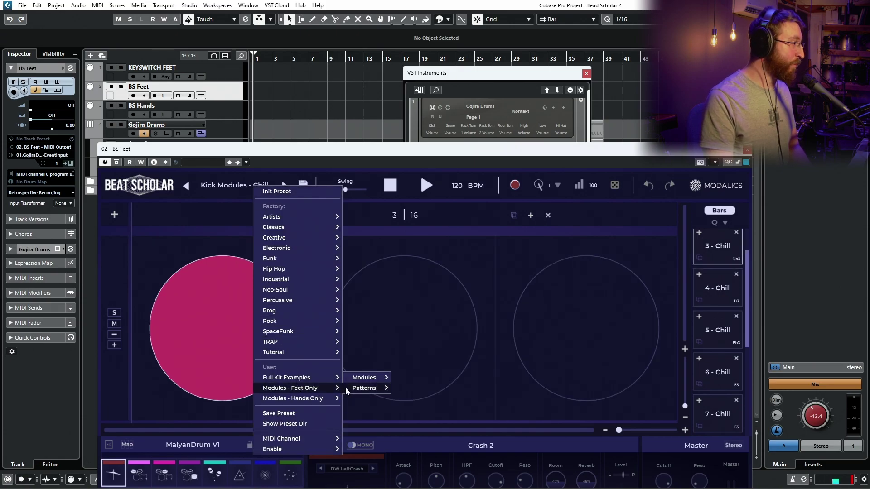
{"action": "mouse_move", "coordinate": [358, 391]}
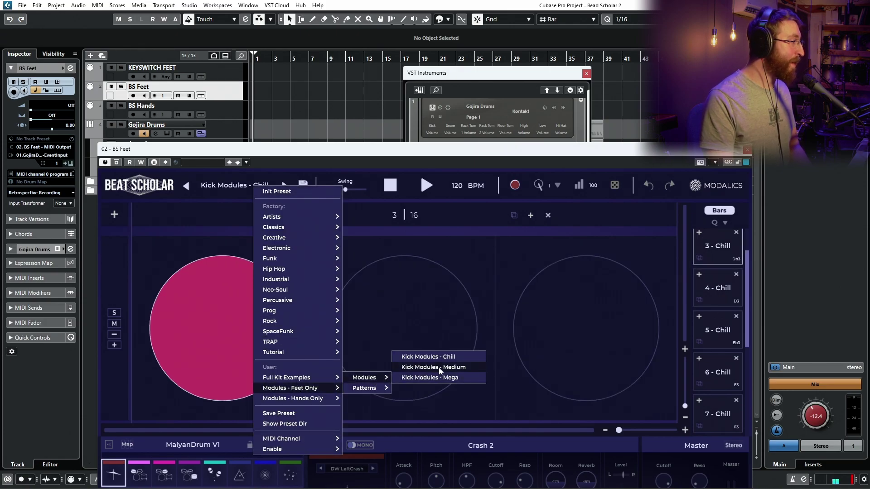
{"action": "left_click", "coordinate": [439, 368]}
{"action": "scroll", "coordinate": [717, 295], "scroll_direction": "down", "scroll_amount": 1}
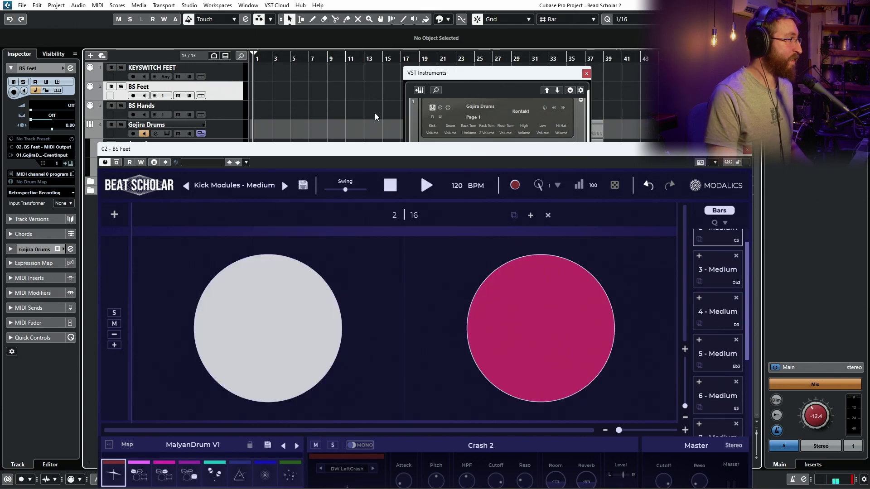
{"action": "scroll", "coordinate": [716, 294], "scroll_direction": "up", "scroll_amount": 1}
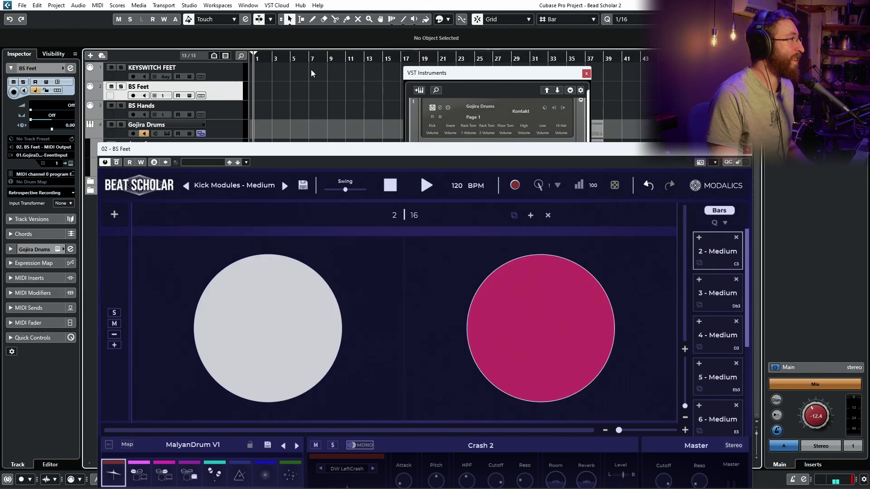
- Enable monitoring on the BS Feet and BS Hands tracks and play the project briefly from the start
{"action": "left_click", "coordinate": [145, 96]}
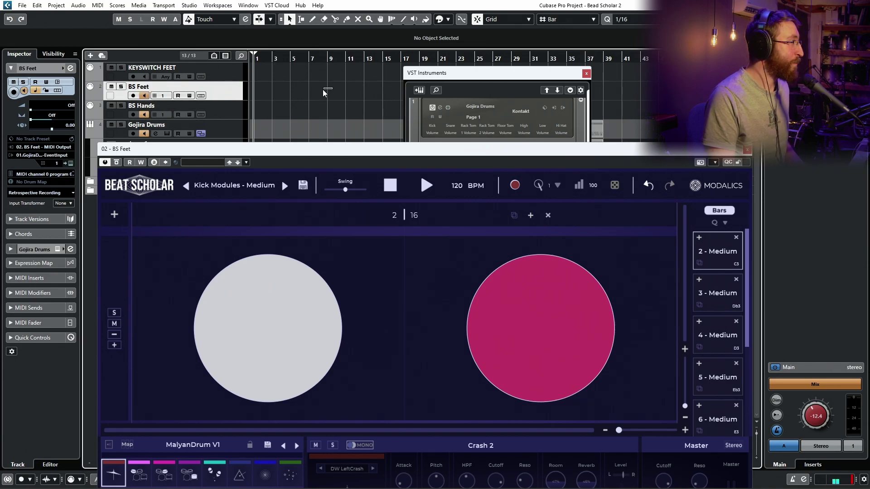
{"action": "key", "text": "space"}
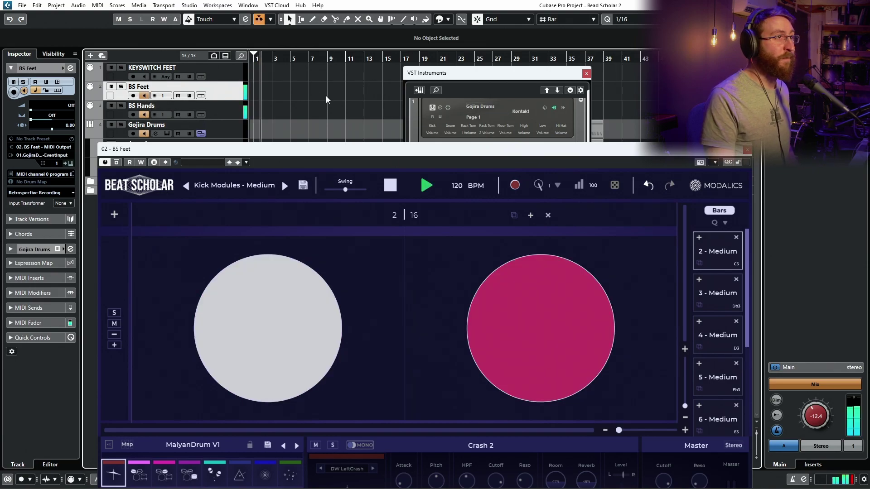
{"action": "key", "text": "space"}
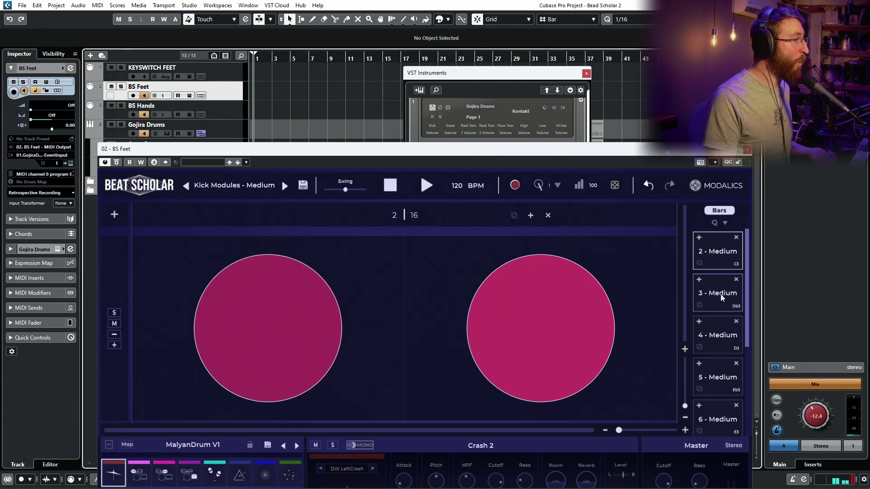
- Collapse the BS Feet controls in the instrument rack and open the BS Hands Beat Scholar instrument
{"action": "left_click", "coordinate": [440, 107]}
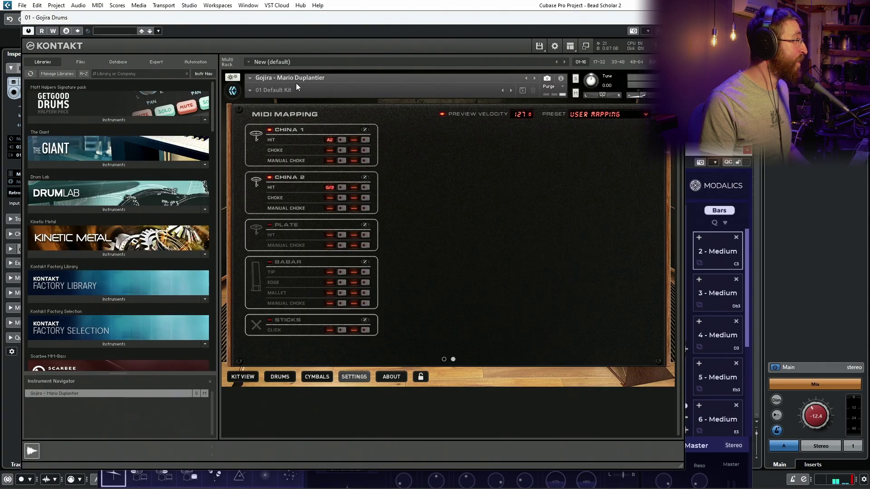
{"action": "left_click", "coordinate": [677, 17]}
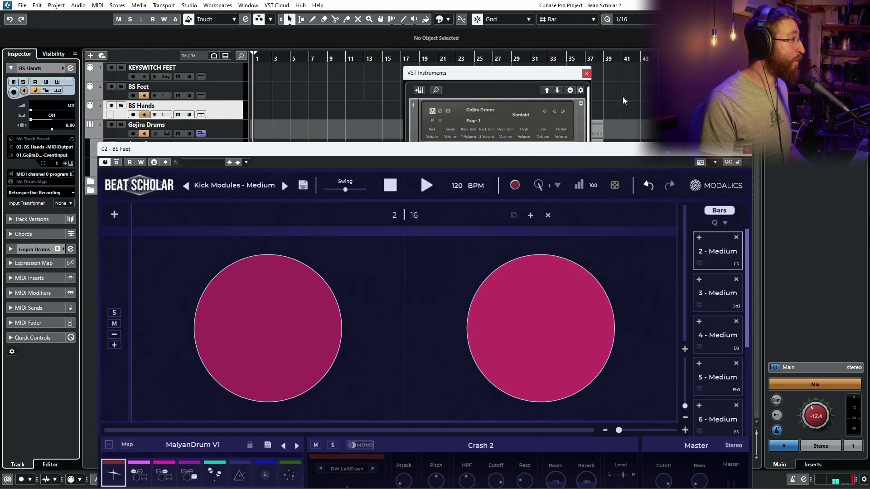
{"action": "scroll", "coordinate": [559, 215], "scroll_direction": "down", "scroll_amount": 1}
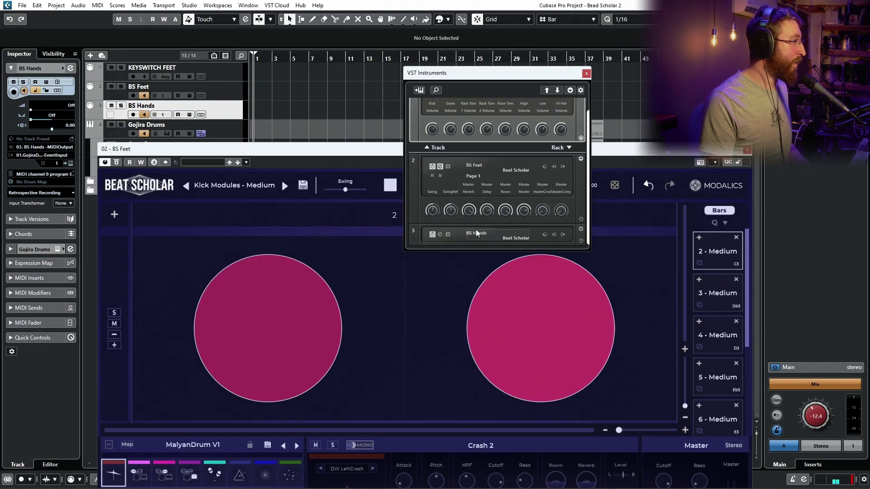
{"action": "left_click", "coordinate": [580, 159]}
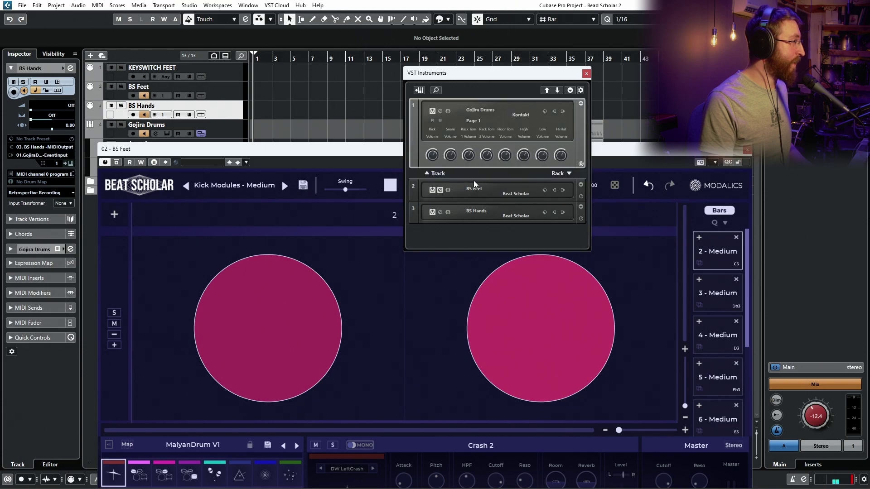
{"action": "left_click", "coordinate": [440, 212]}
- Load the hands-only preset Straight Closed Hats Beats in BS Hands
{"action": "left_click", "coordinate": [413, 172]}
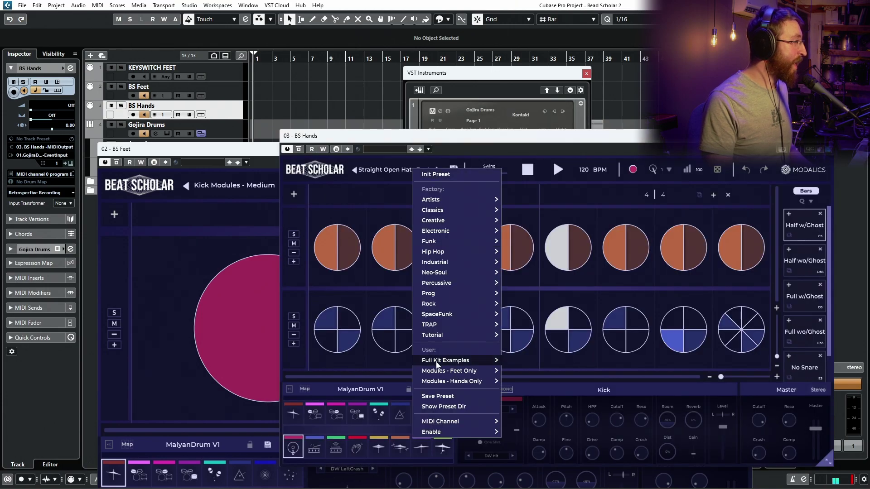
{"action": "mouse_move", "coordinate": [453, 381]}
{"action": "mouse_move", "coordinate": [517, 380]}
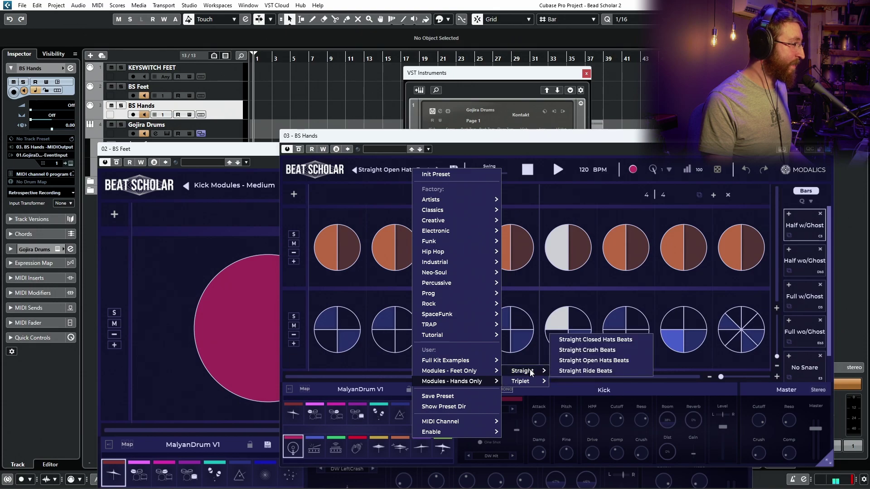
{"action": "left_click", "coordinate": [610, 340]}
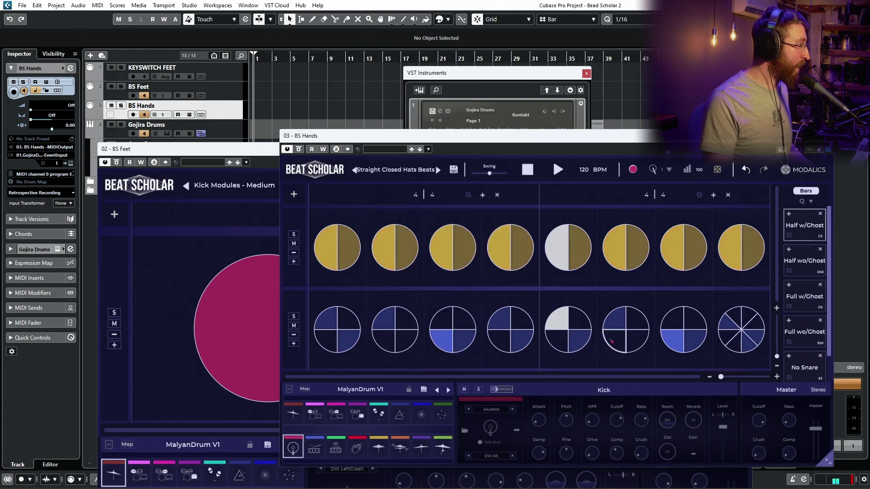
- Load the hands-only preset Straight Ride Beats in BS Hands
{"action": "left_click", "coordinate": [411, 170]}
{"action": "mouse_move", "coordinate": [466, 372]}
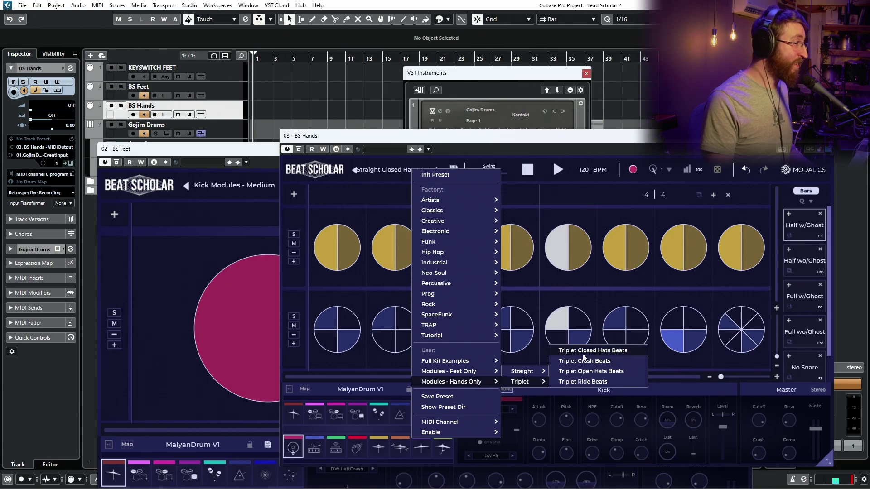
{"action": "mouse_move", "coordinate": [532, 373]}
{"action": "left_click", "coordinate": [588, 372]}
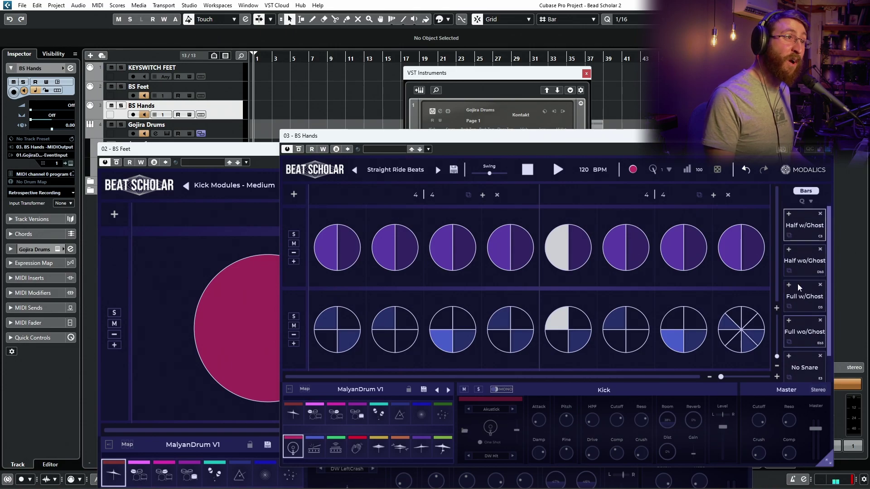
- Audition Half wo/Ghost, Half w/Ghost, Full w/Ghost, Full wo/Ghost and No Snare in BS Hands during playback, ending on Half w/Ghost
{"action": "left_click", "coordinate": [804, 261]}
{"action": "key", "text": "space"}
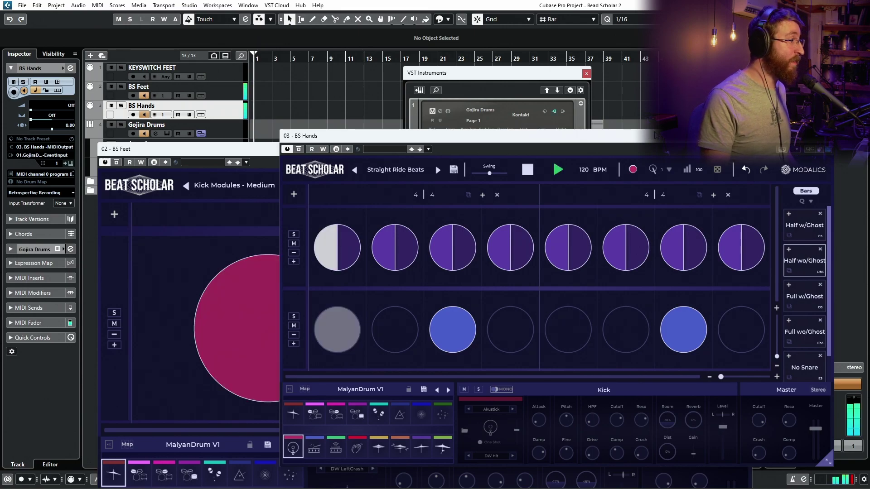
{"action": "left_click", "coordinate": [805, 229]}
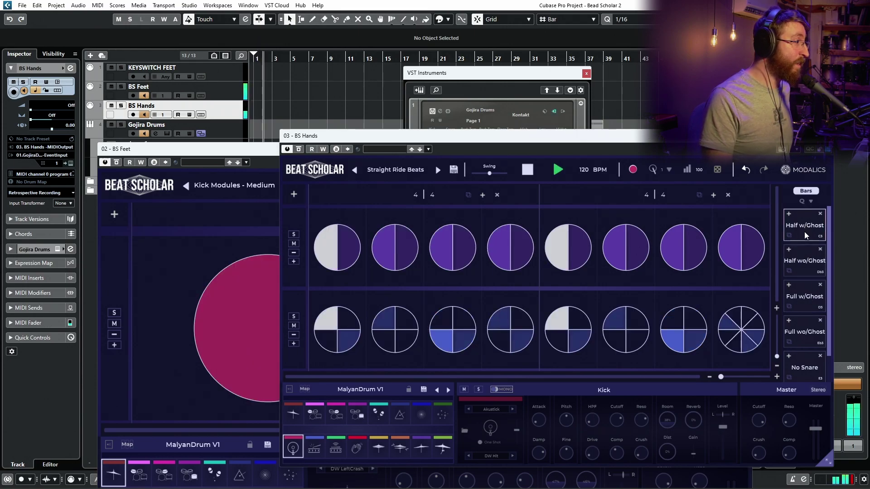
{"action": "left_click", "coordinate": [810, 297]}
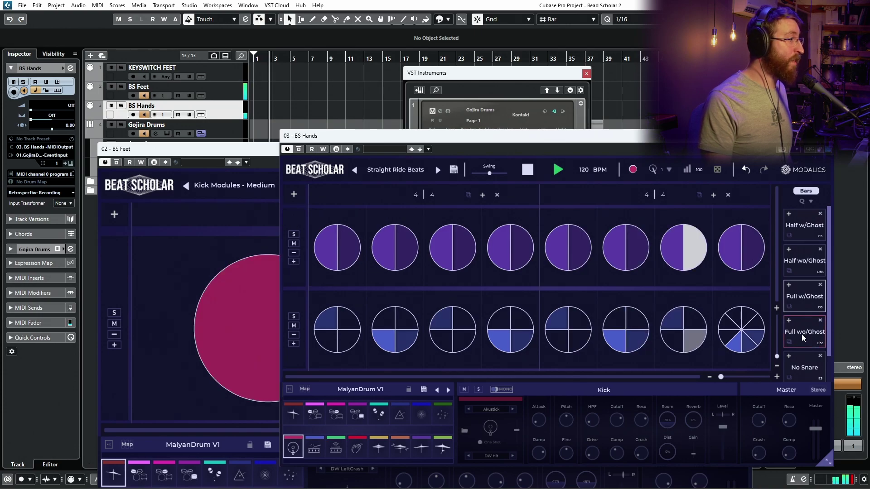
{"action": "left_click", "coordinate": [803, 337]}
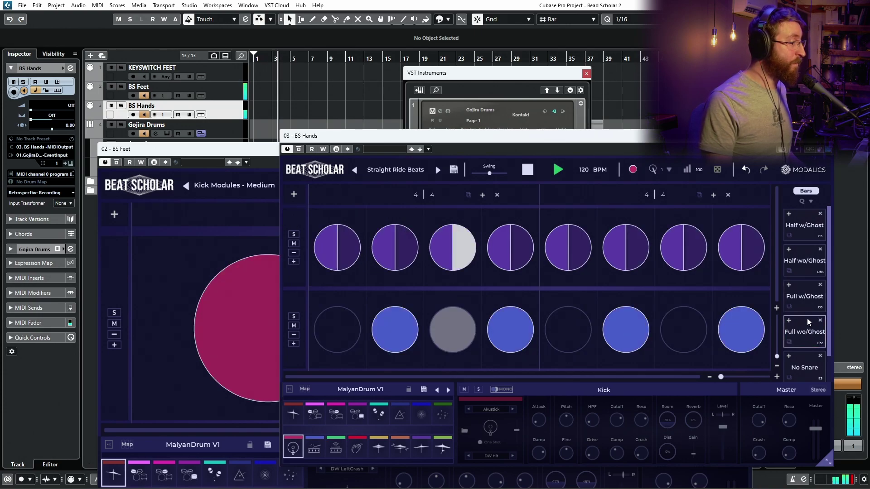
{"action": "left_click", "coordinate": [801, 366]}
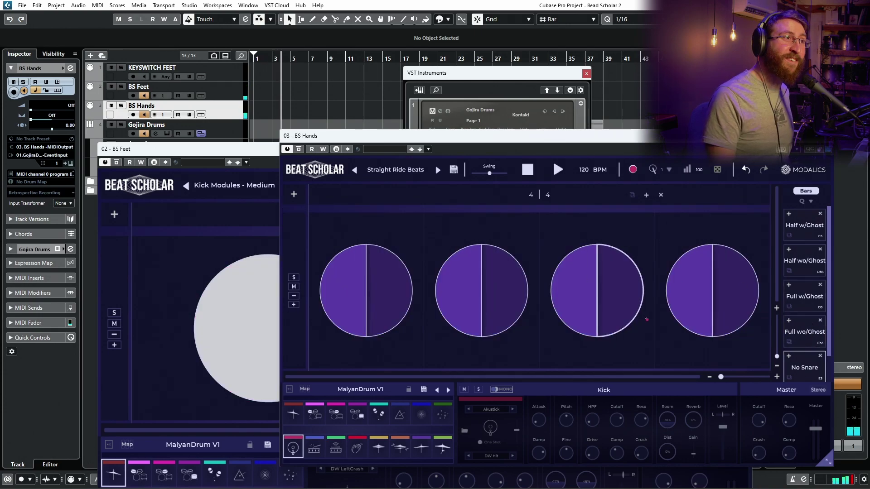
{"action": "left_click", "coordinate": [804, 225]}
- Move the BS Feet window up under the toolbar and bring the BS Hands window back in front
{"action": "left_click", "coordinate": [255, 153]}
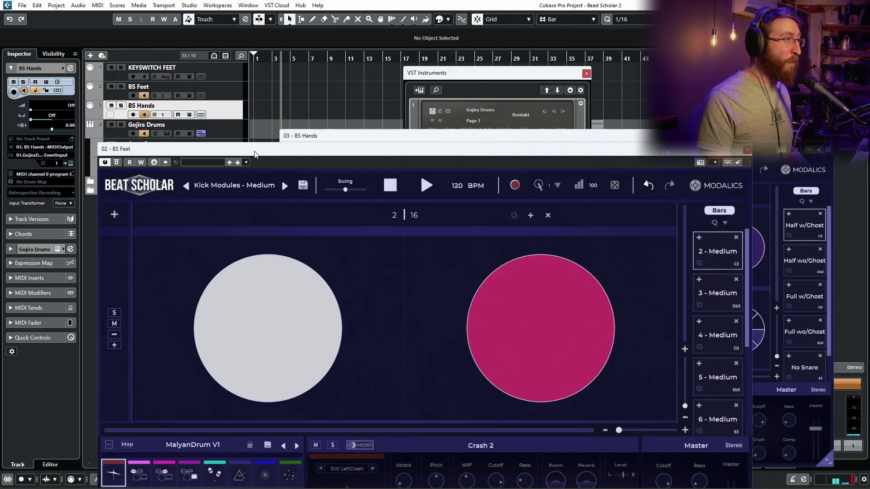
{"action": "left_click_drag", "start_coordinate": [252, 152], "coordinate": [278, 72]}
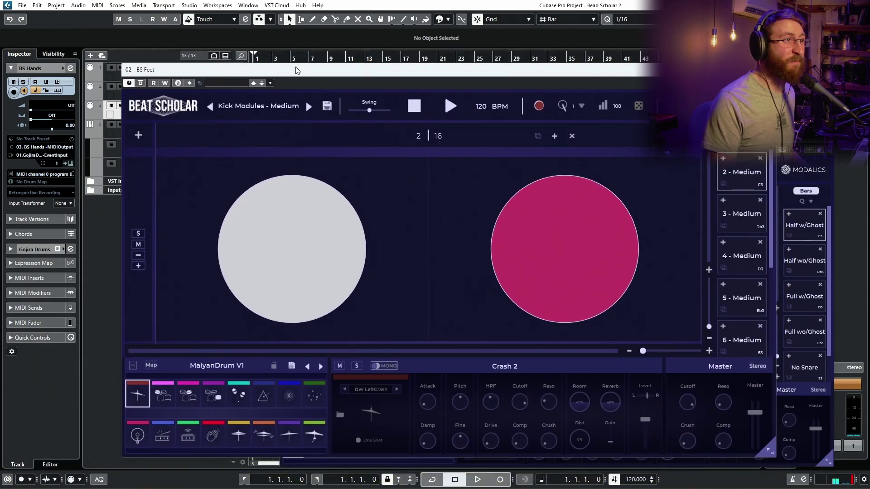
{"action": "left_click_drag", "start_coordinate": [633, 82], "coordinate": [603, 79]}
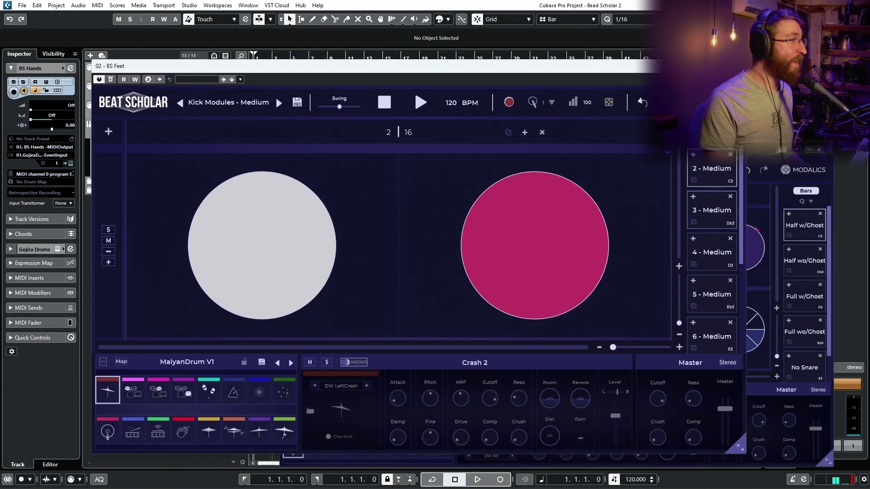
{"action": "left_click", "coordinate": [810, 203]}
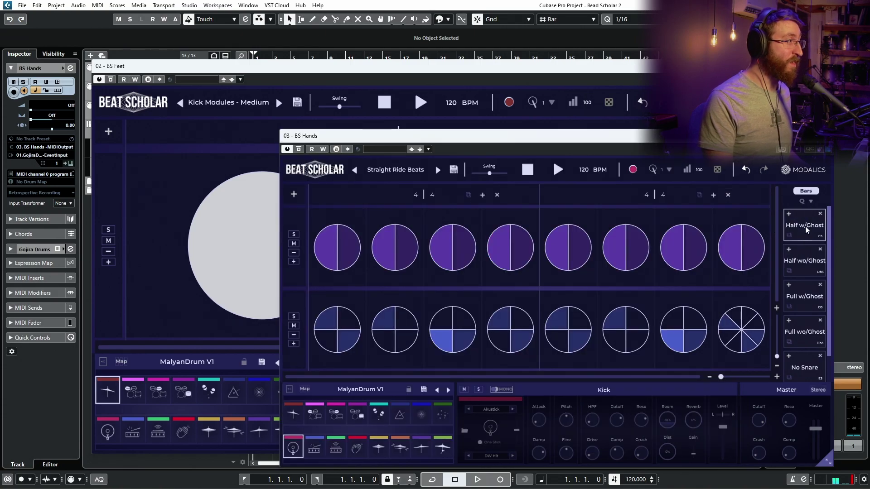
- Play the project with Half w/Ghost, switch BS Hands to Full w/Ghost during playback, and stop
{"action": "key", "text": "space"}
{"action": "left_click", "coordinate": [806, 297]}
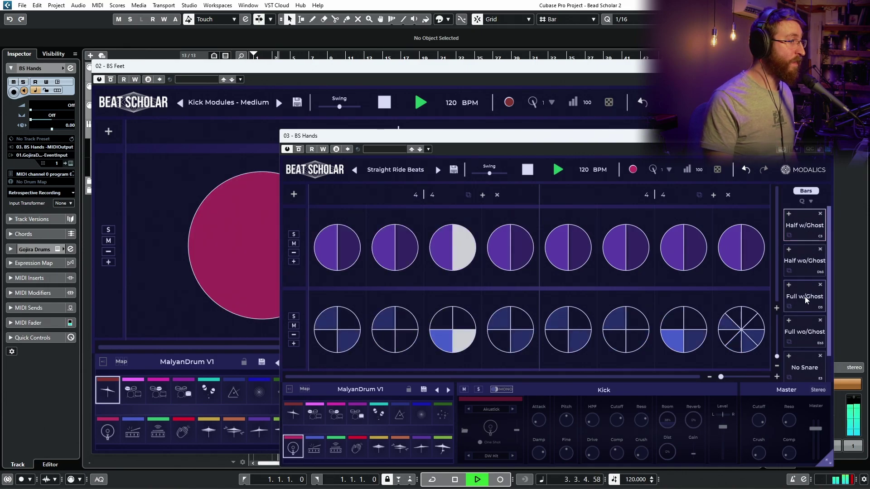
{"action": "key", "text": "space"}
- View the time-signature filter choices and the Full w/Ghost bar's options in BS Hands, moving its window off the BS Feet bar list
{"action": "left_click", "coordinate": [811, 202]}
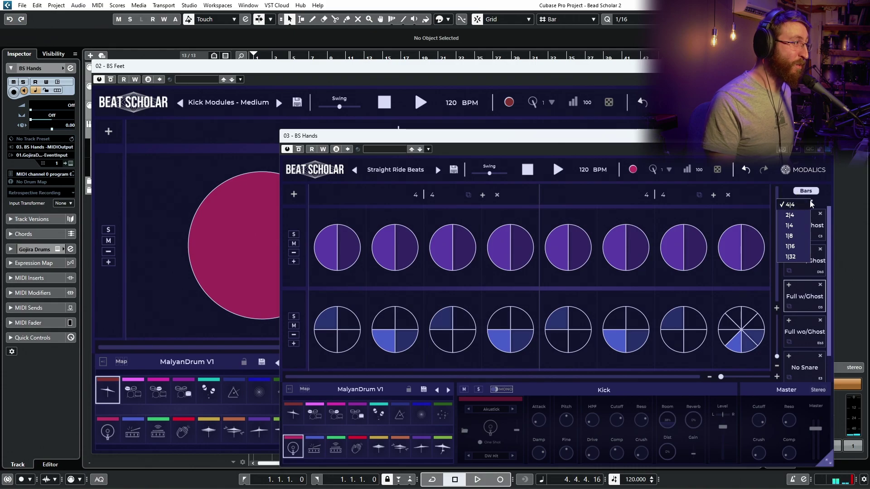
{"action": "left_click", "coordinate": [820, 225]}
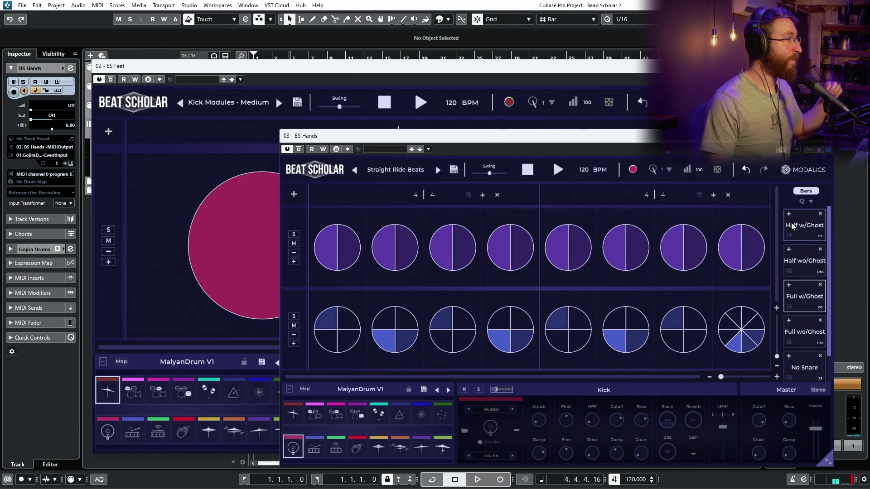
{"action": "left_click_drag", "start_coordinate": [718, 136], "coordinate": [574, 144]}
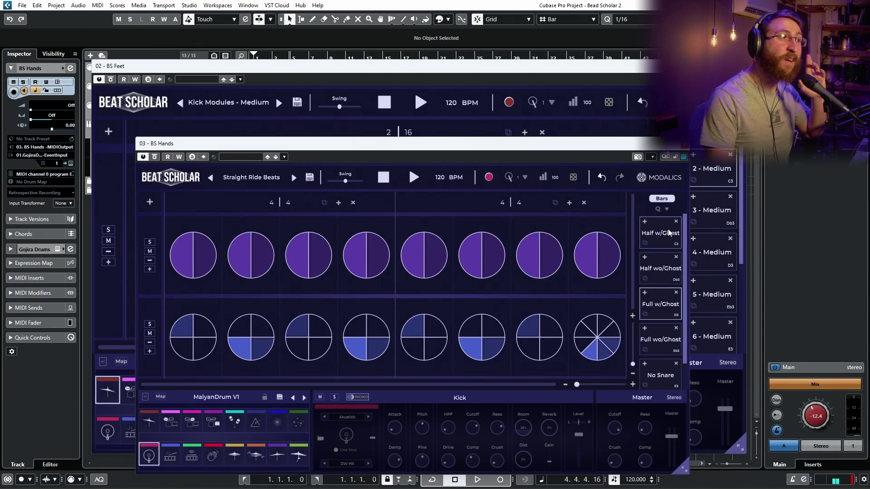
{"action": "right_click", "coordinate": [661, 308]}
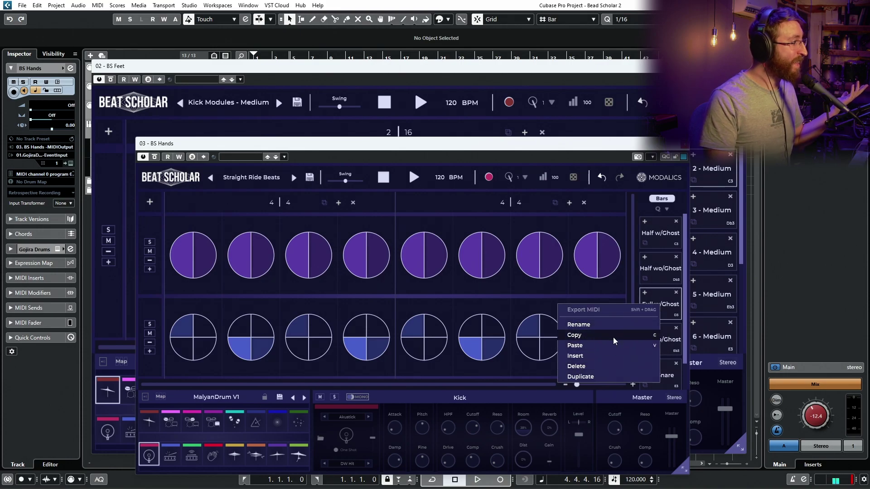
{"action": "left_click", "coordinate": [642, 207]}
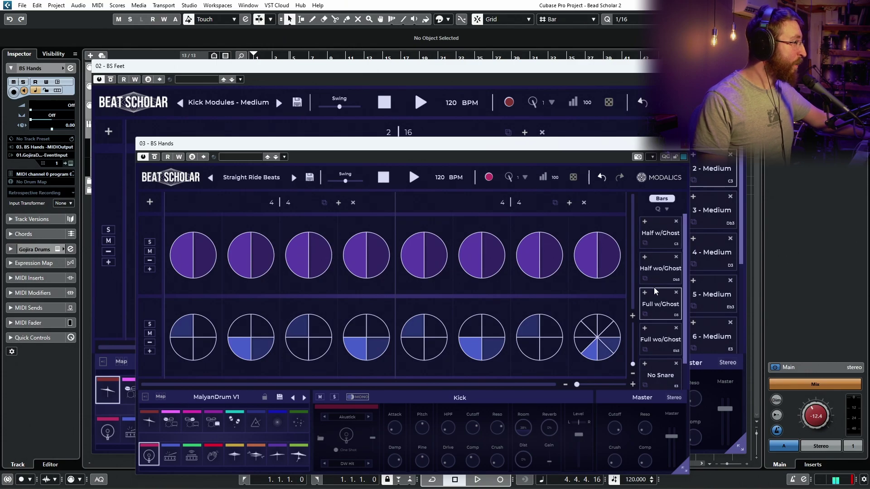
- Close the BS Hands window and select the 3 - Medium bar in BS Feet, shrinking its window to fit below the timeline ruler
{"action": "left_click", "coordinate": [686, 148]}
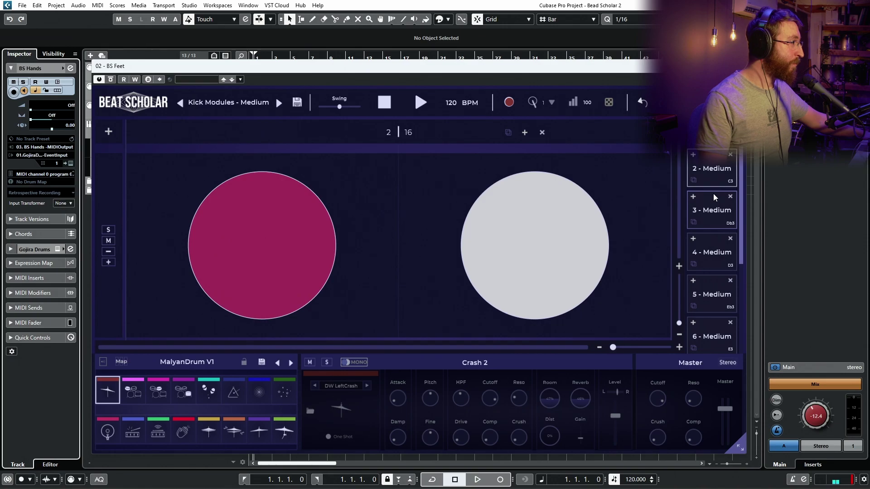
{"action": "left_click", "coordinate": [716, 208]}
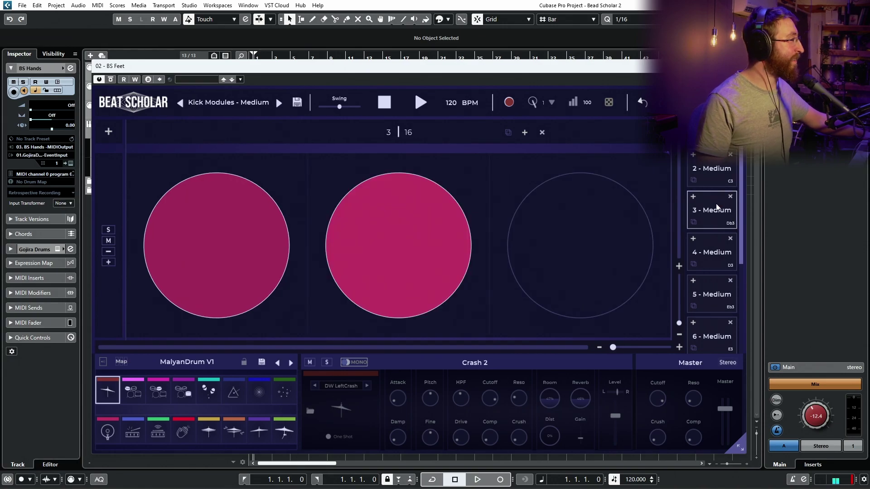
{"action": "left_click_drag", "start_coordinate": [739, 448], "coordinate": [633, 388]}
{"action": "left_click_drag", "start_coordinate": [499, 74], "coordinate": [554, 138]}
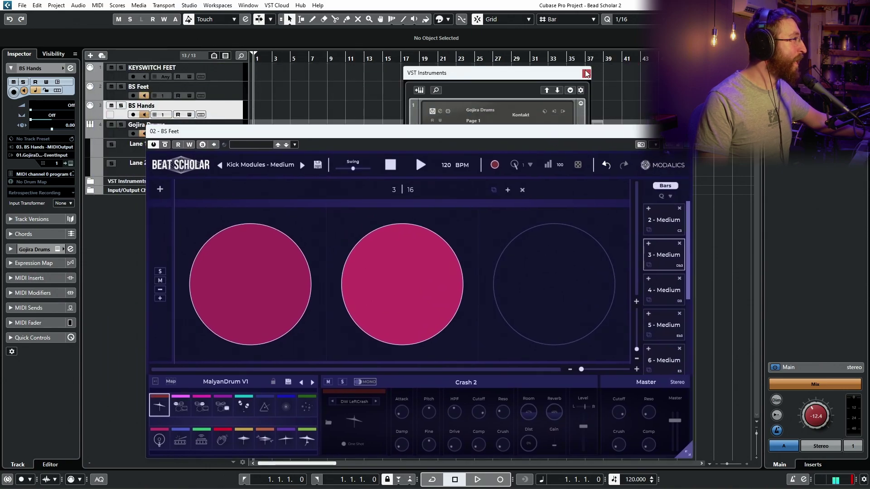
- Play the 3 - Medium kick pattern with the hands part, repeating playback from bar 46
{"action": "key", "text": "space"}
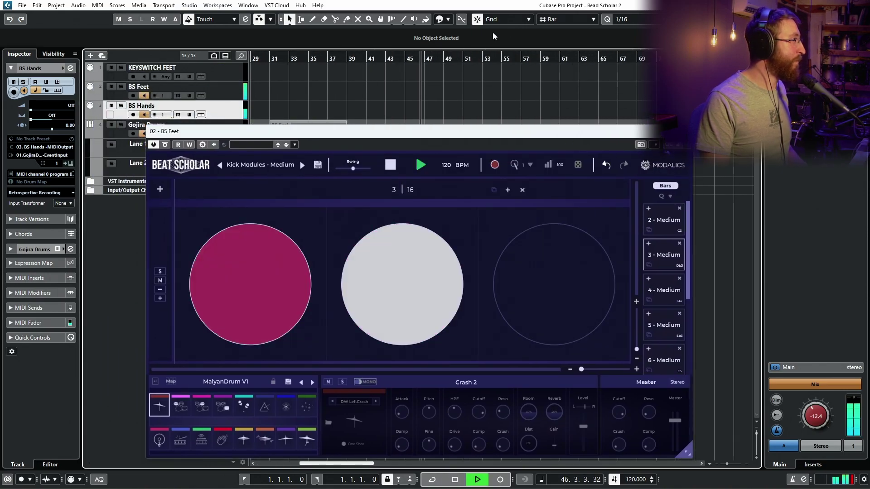
{"action": "key", "text": "space"}
{"action": "left_click_drag", "start_coordinate": [416, 54], "coordinate": [413, 56]}
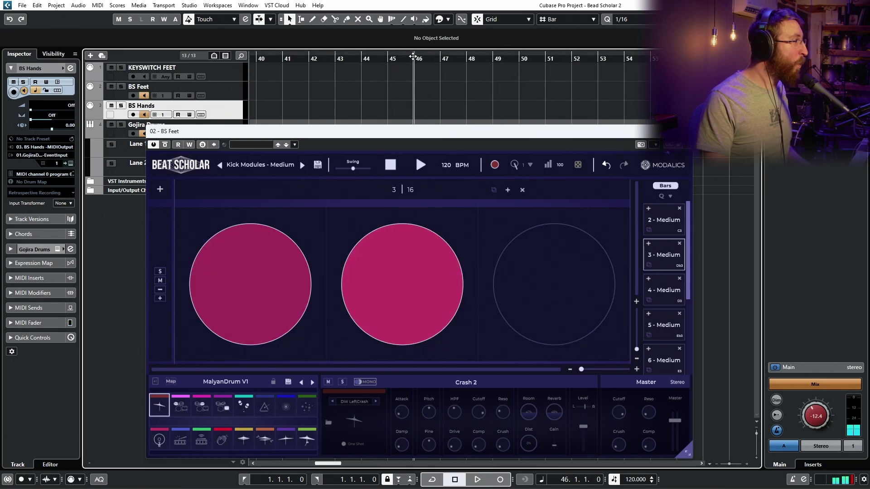
{"action": "key", "text": "space"}
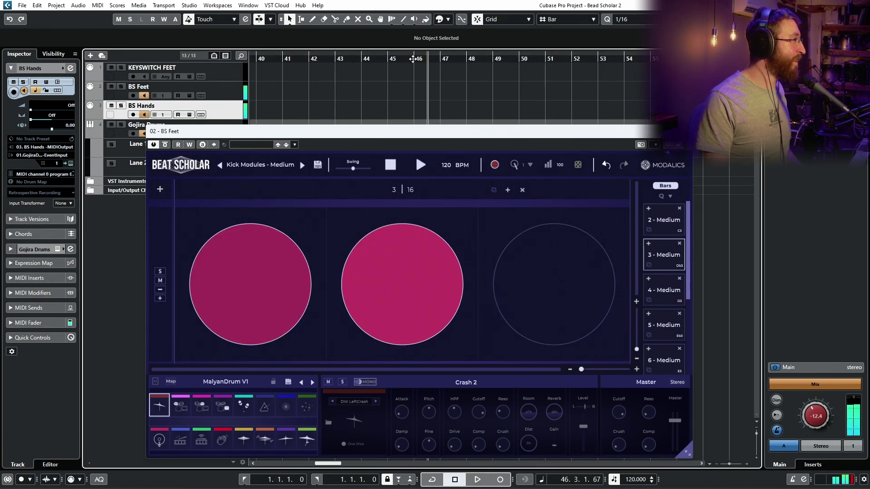
{"action": "key", "text": "space"}
{"action": "key", "text": "space"}
{"action": "key", "text": "space"}
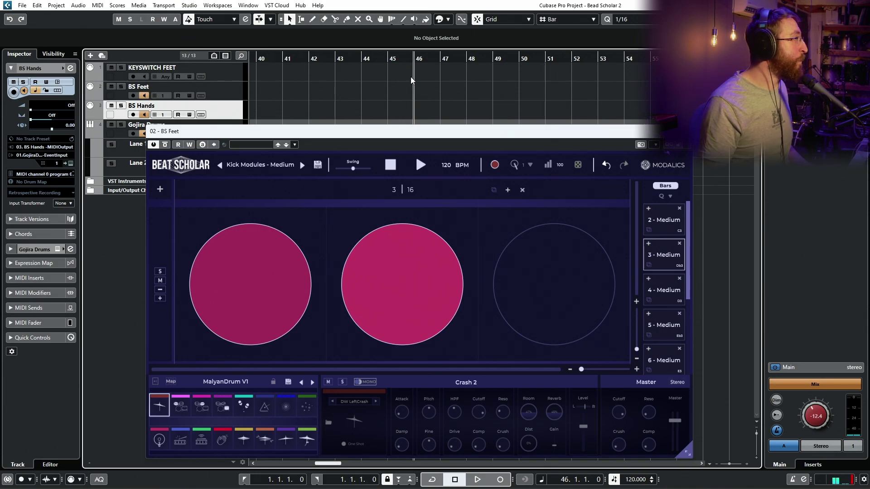
- Move the BS Feet window up closer to the ruler and place the project cursor at bar 22
{"action": "key", "text": "g"}
{"action": "key", "text": "g"}
{"action": "key", "text": "g"}
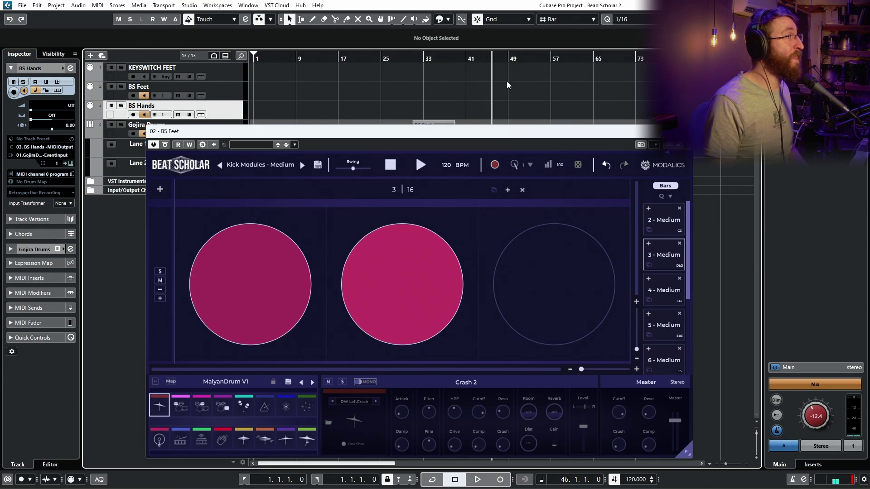
{"action": "left_click", "coordinate": [434, 93]}
{"action": "left_click_drag", "start_coordinate": [454, 135], "coordinate": [462, 108]}
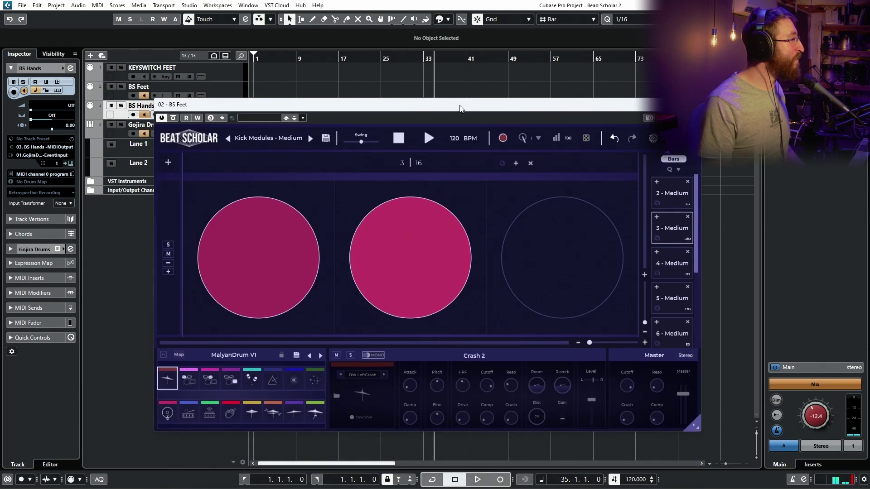
{"action": "left_click", "coordinate": [405, 62]}
{"action": "left_click", "coordinate": [364, 56]}
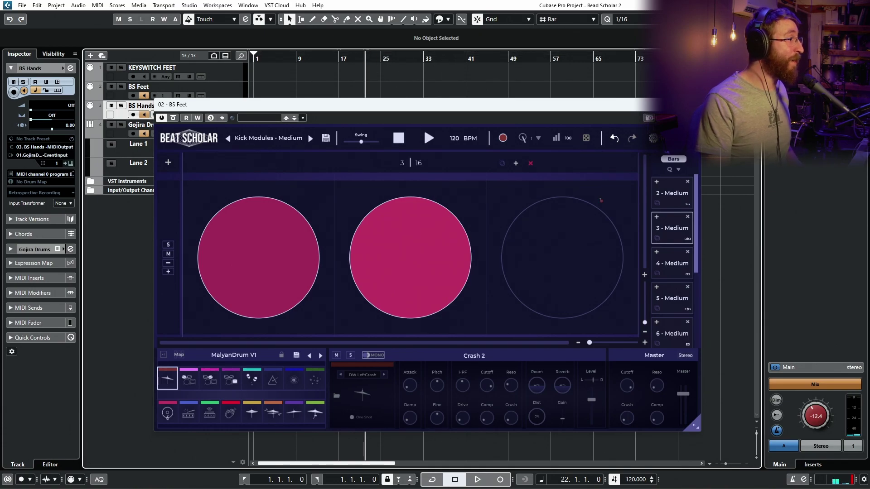
- Select the 7 - Medium bar in BS Feet and play the project briefly from the start
{"action": "scroll", "coordinate": [664, 302], "scroll_direction": "down", "scroll_amount": 1}
{"action": "left_click", "coordinate": [672, 335]}
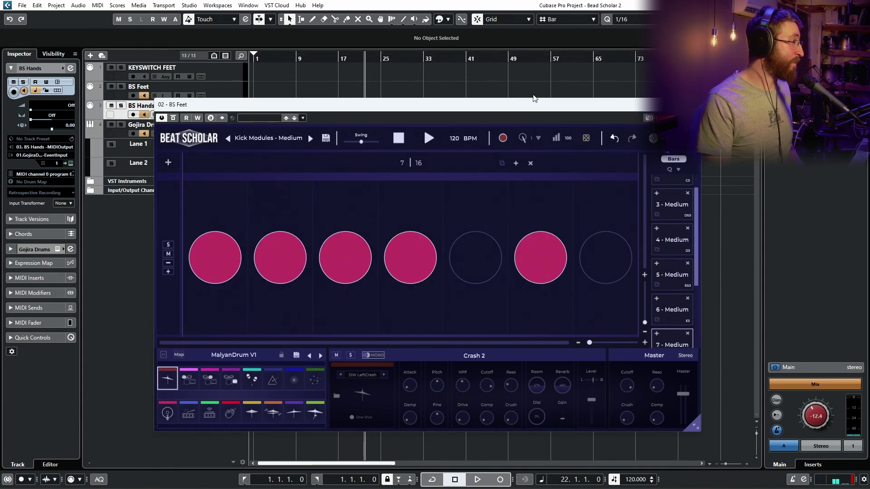
{"action": "key", "text": "Home"}
{"action": "key", "text": "space"}
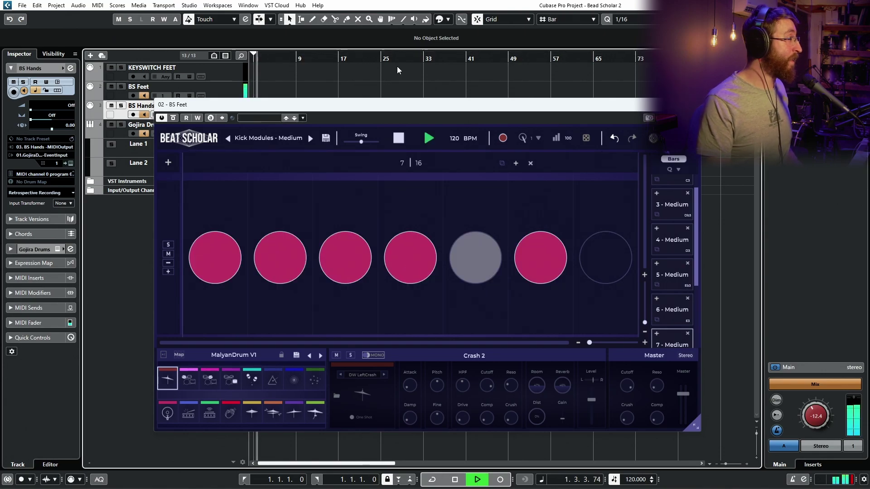
{"action": "key", "text": "space"}
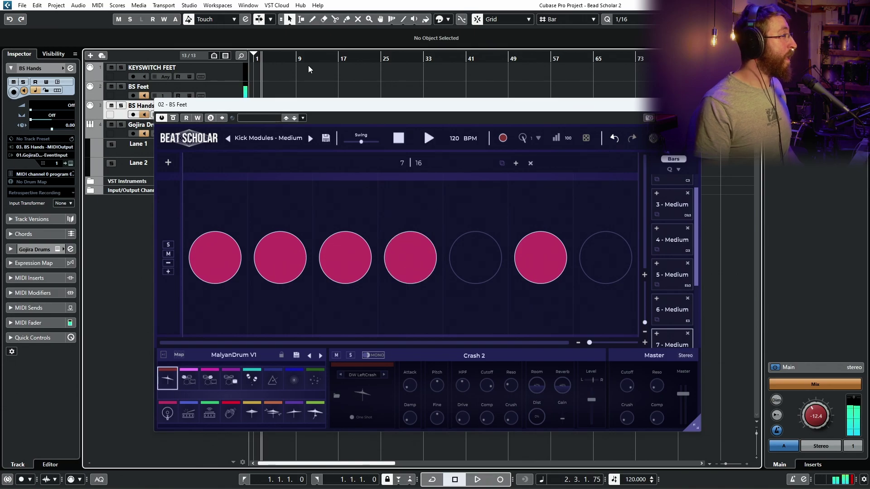
- Place the project cursor at bar 2 and play the 7 - Medium kick pattern from there
{"action": "scroll", "coordinate": [262, 74], "scroll_direction": "up", "scroll_amount": 5}
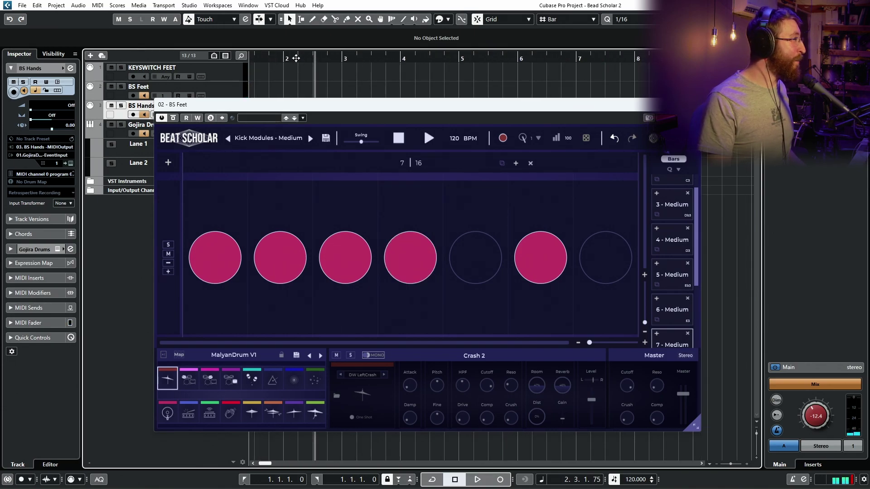
{"action": "left_click", "coordinate": [290, 58]}
{"action": "scroll", "coordinate": [292, 84], "scroll_direction": "left", "scroll_amount": 2}
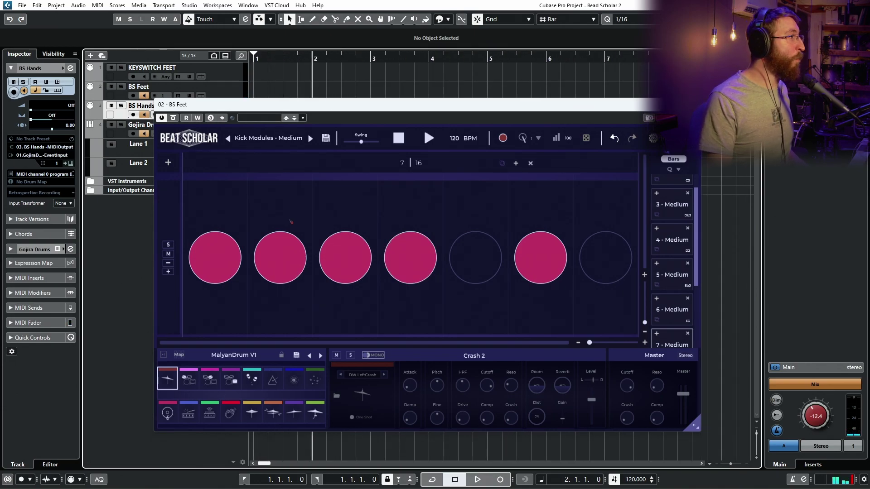
{"action": "key", "text": "space"}
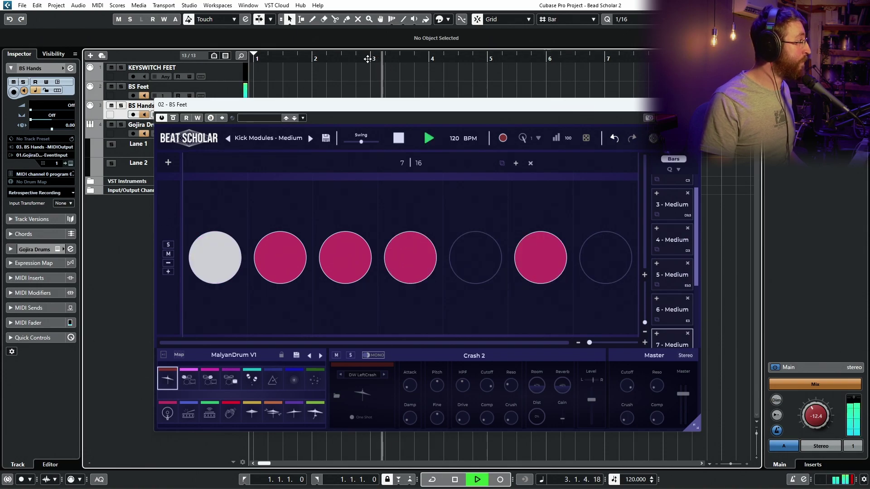
- Relocate the project cursor to bar 3, audition the 7 - Medium pattern from that point twice, and stop
{"action": "left_click", "coordinate": [372, 58]}
{"action": "key", "text": "space"}
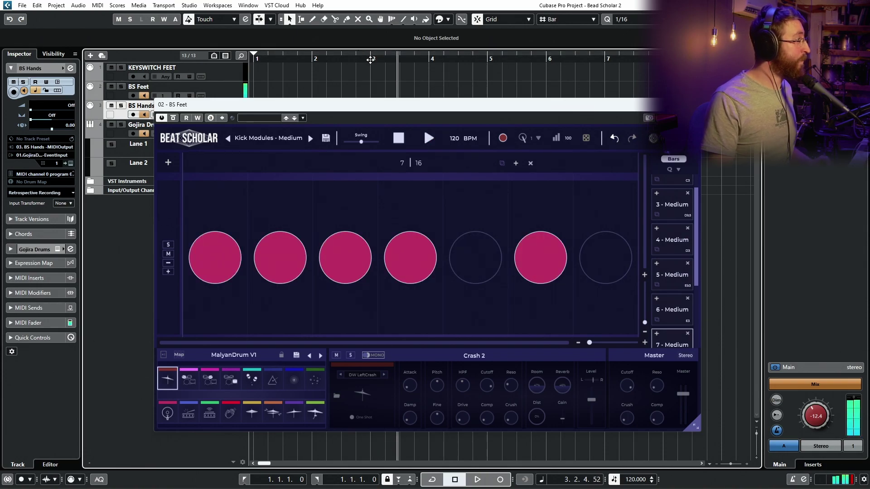
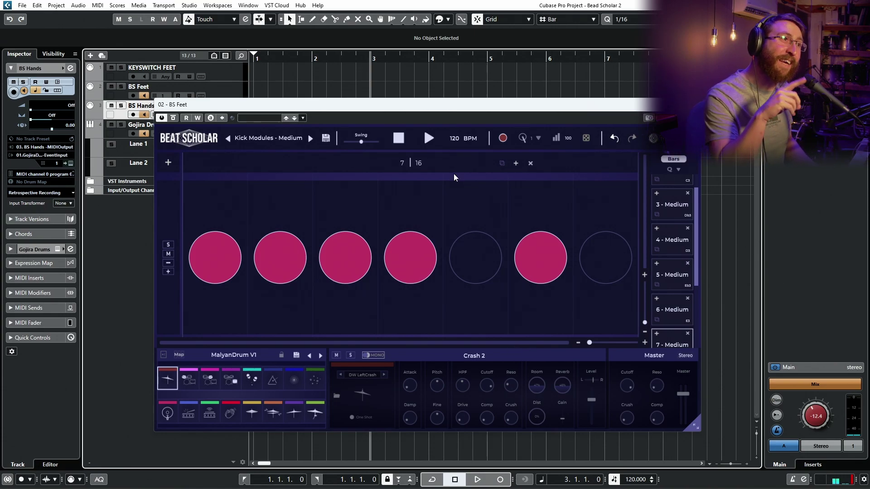
{"action": "key", "text": "space"}
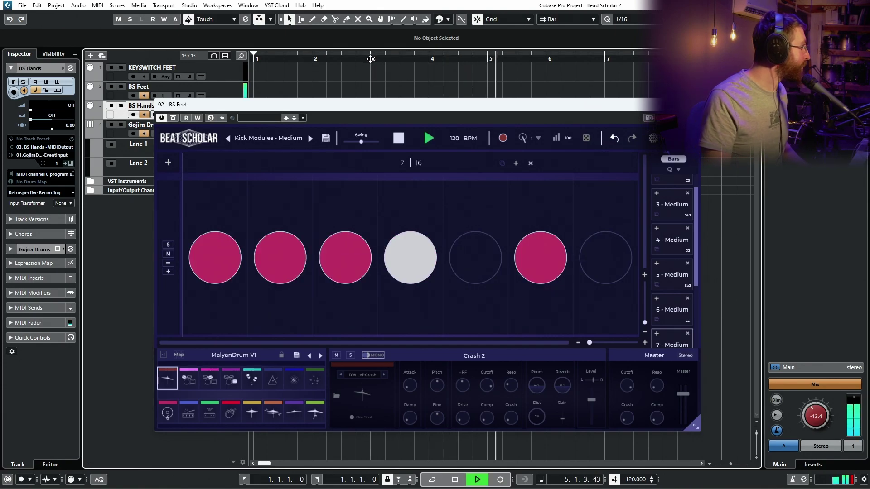
{"action": "key", "text": "space"}
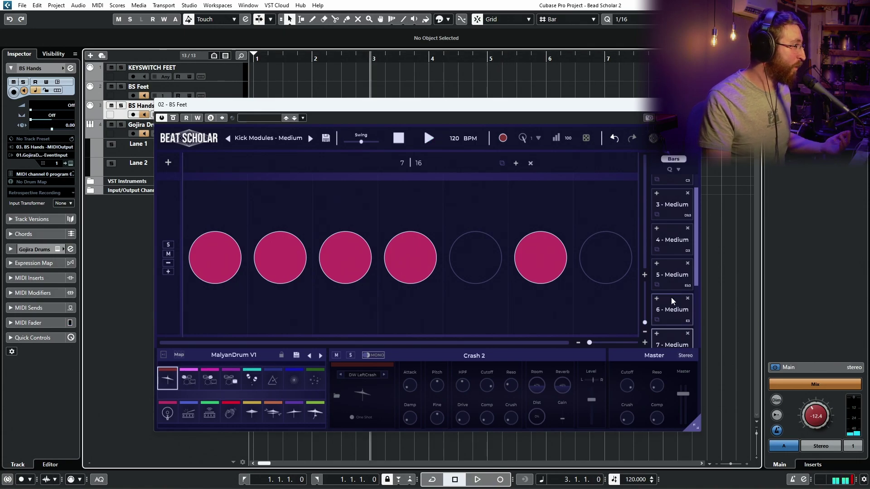
- Select the 8 - Medium bar in BS Feet and move its window down to uncover the tracks
{"action": "scroll", "coordinate": [673, 300], "scroll_direction": "down", "scroll_amount": 1}
{"action": "scroll", "coordinate": [673, 300], "scroll_direction": "down", "scroll_amount": 2}
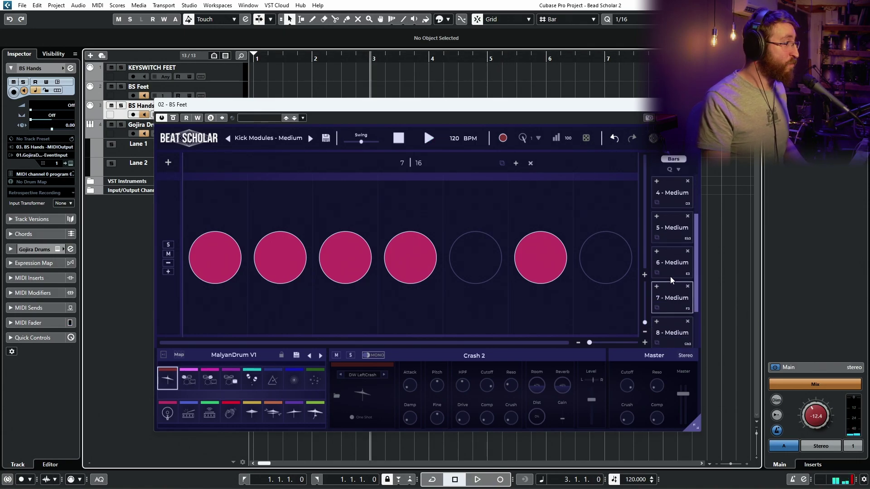
{"action": "left_click", "coordinate": [666, 307]}
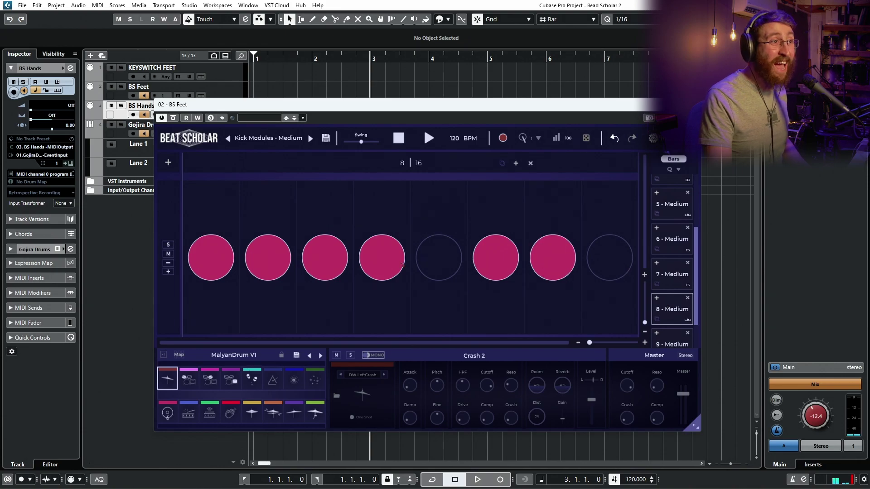
{"action": "left_click_drag", "start_coordinate": [346, 105], "coordinate": [357, 270]}
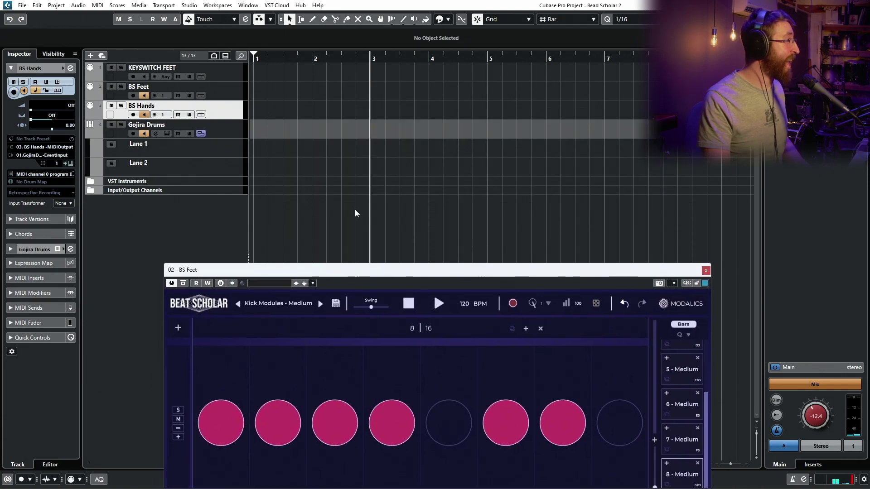
- Arm BS Hands and BS Feet for recording and record about two bars of both patterns starting at bar 3
{"action": "left_click", "coordinate": [133, 114]}
{"action": "left_click", "coordinate": [133, 96]}
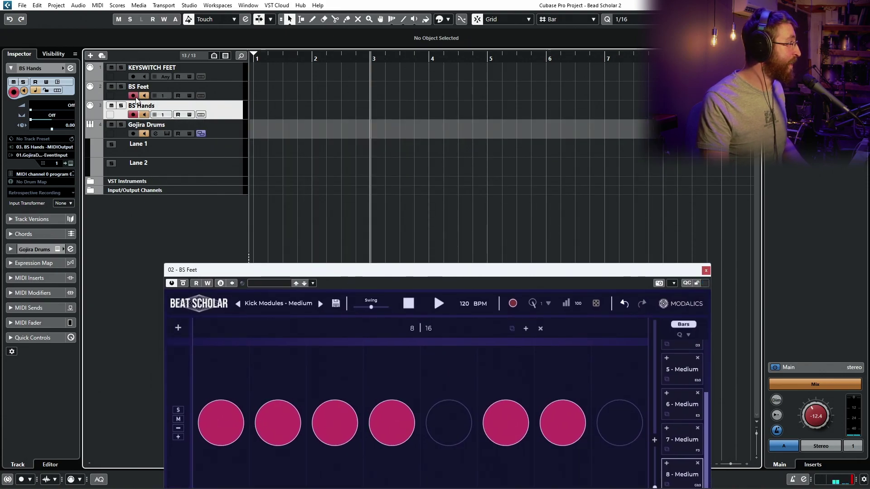
{"action": "key", "text": "KP_Multiply"}
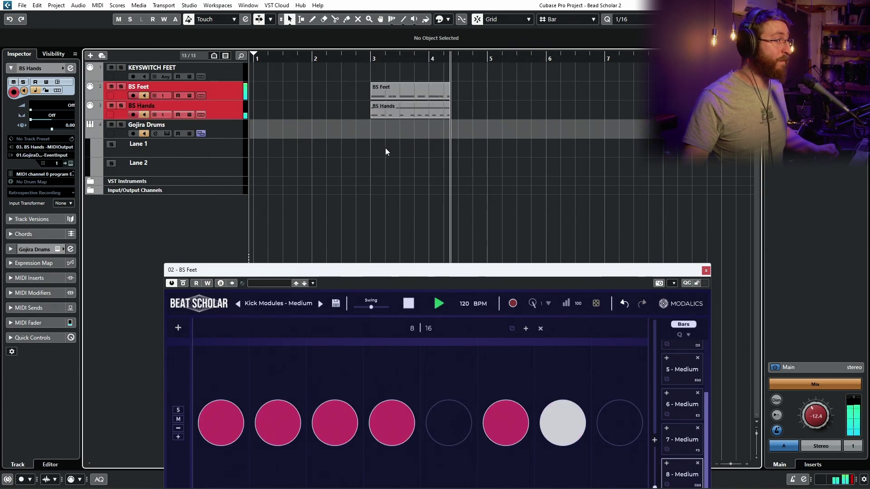
{"action": "key", "text": "space"}
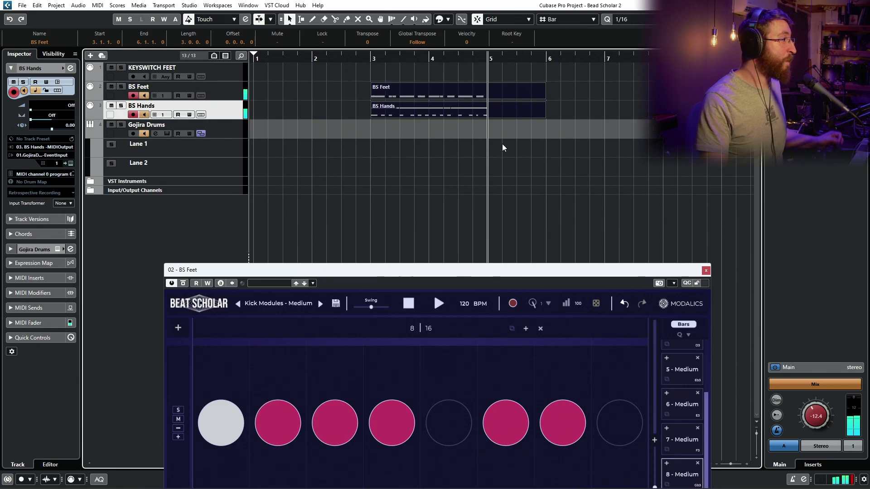
- Move the recorded parts, trimmed at bar 5, onto the Gojira Drums track, and disarm and unmonitor BS Feet and BS Hands
{"action": "key", "text": "h"}
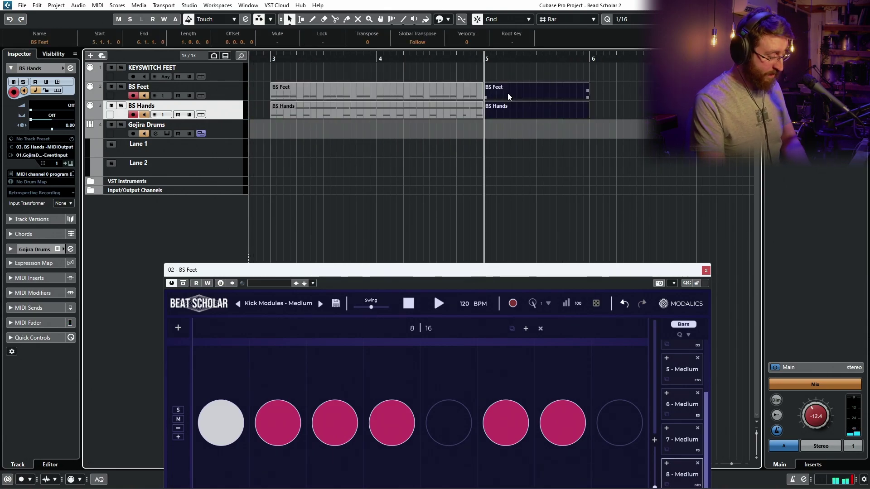
{"action": "left_click_drag", "start_coordinate": [411, 119], "coordinate": [369, 153]}
{"action": "left_click", "coordinate": [133, 114]}
{"action": "left_click", "coordinate": [144, 114]}
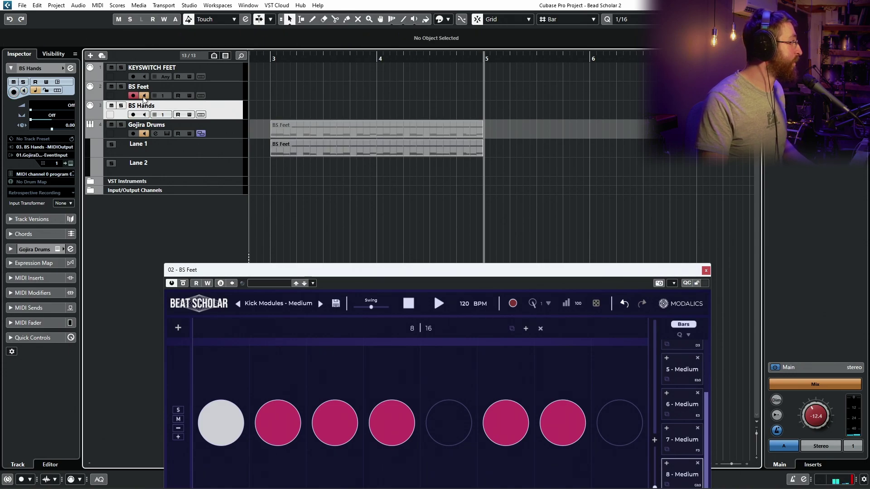
{"action": "key", "text": "g"}
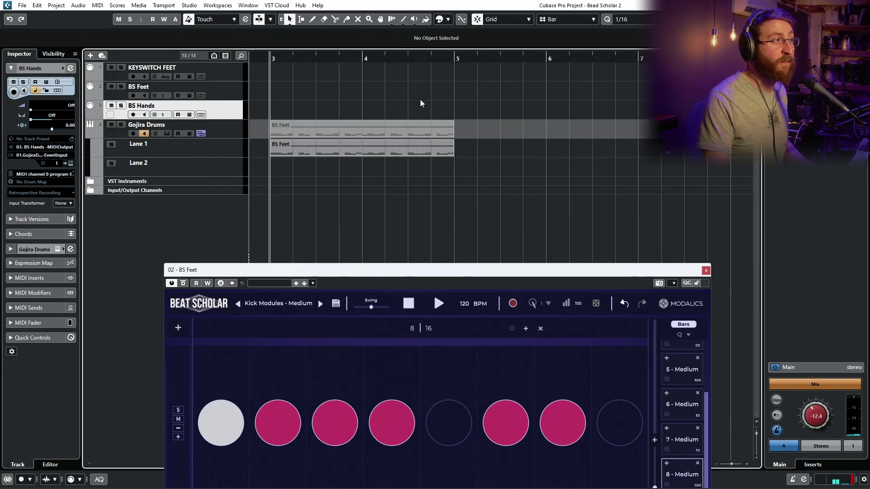
- Play the combined parts on Gojira Drums from bar 3, stop, and delete them
{"action": "scroll", "coordinate": [453, 95], "scroll_direction": "left", "scroll_amount": 2}
{"action": "key", "text": "space"}
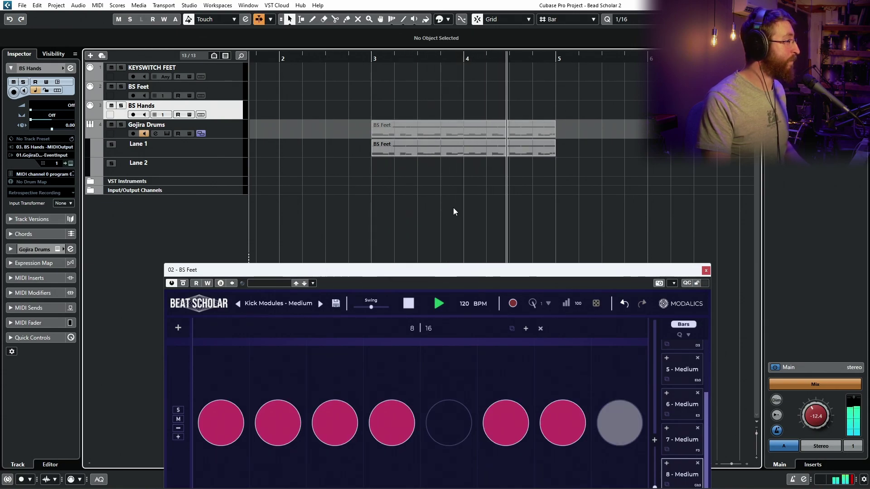
{"action": "key", "text": "space"}
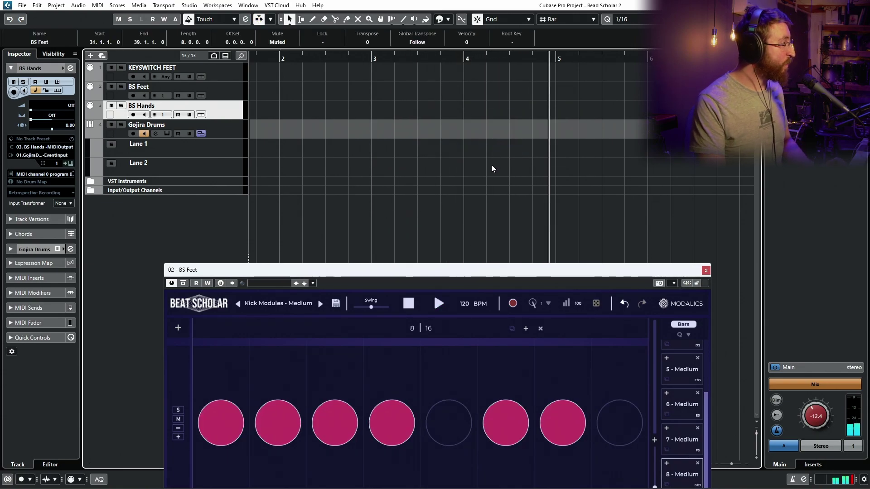
{"action": "left_click", "coordinate": [491, 167]}
- Move the BS Feet window back up and load the user preset Kick Modules - Mega in it
{"action": "left_click_drag", "start_coordinate": [481, 274], "coordinate": [466, 93]}
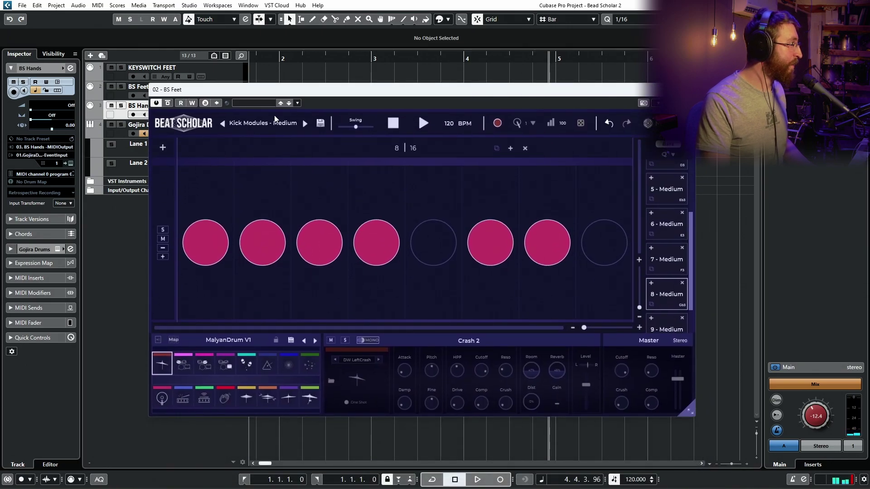
{"action": "left_click", "coordinate": [270, 127]}
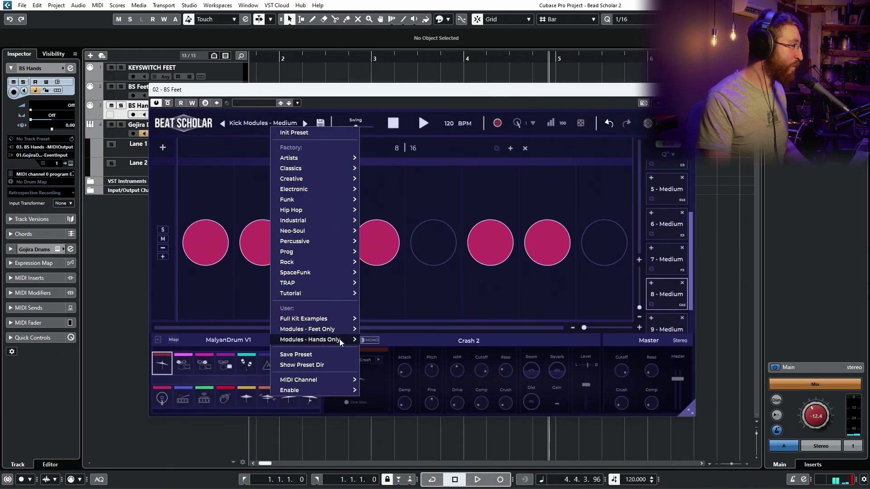
{"action": "mouse_move", "coordinate": [339, 328]}
{"action": "mouse_move", "coordinate": [385, 319]}
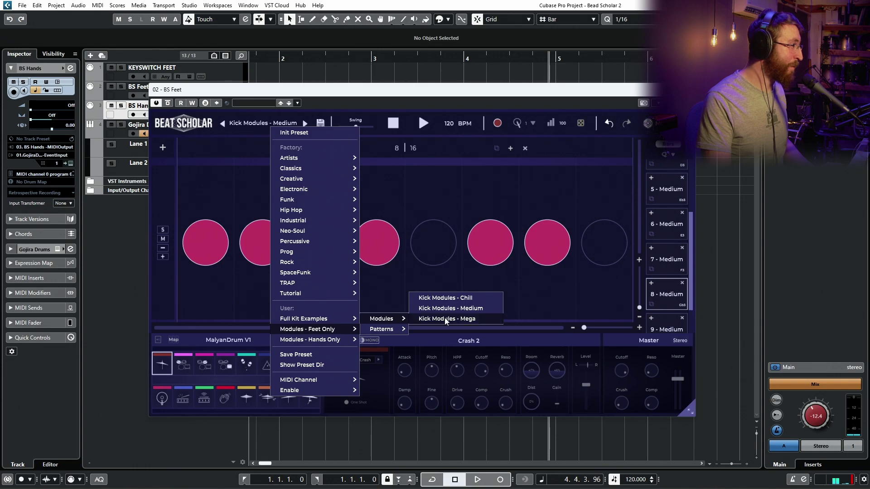
{"action": "left_click", "coordinate": [446, 320]}
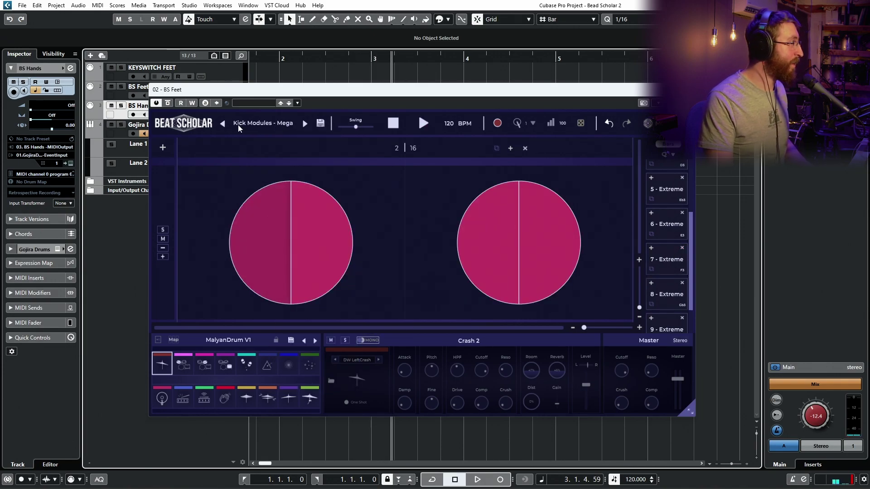
- Turn monitoring back on for BS Feet and BS Hands and briefly play the 2 - Extreme kick pattern
{"action": "left_click_drag", "start_coordinate": [191, 94], "coordinate": [247, 85]}
{"action": "left_click", "coordinate": [144, 96]}
{"action": "key", "text": "space"}
{"action": "left_click_drag", "start_coordinate": [410, 87], "coordinate": [287, 135]}
{"action": "key", "text": "space"}
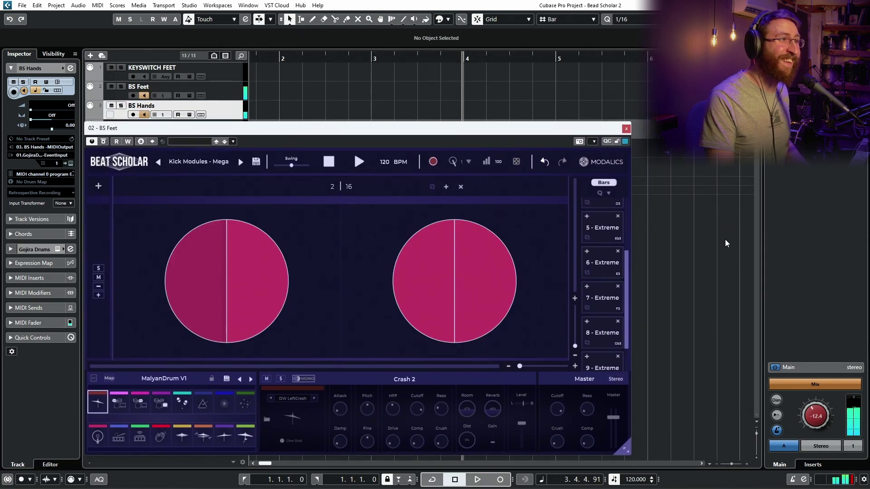
- Select the 3 - Extreme bar in BS Feet and audition it from the project start
{"action": "scroll", "coordinate": [593, 265], "scroll_direction": "up", "scroll_amount": 3}
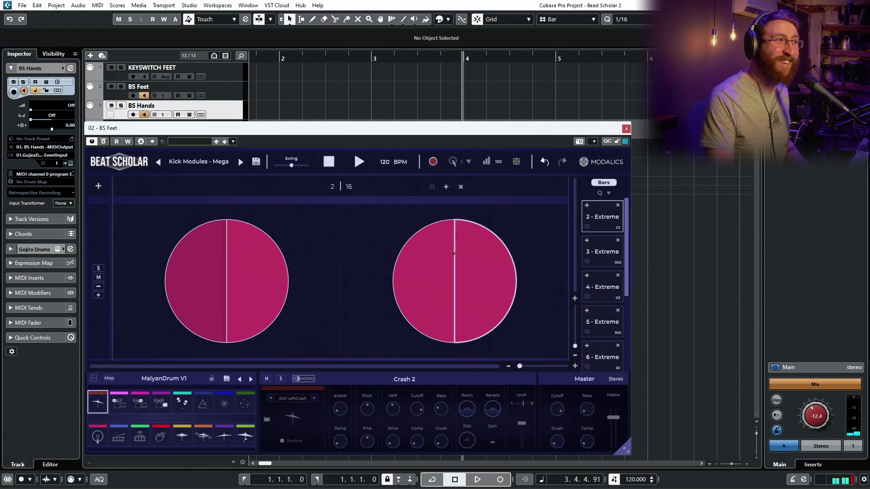
{"action": "left_click", "coordinate": [595, 256]}
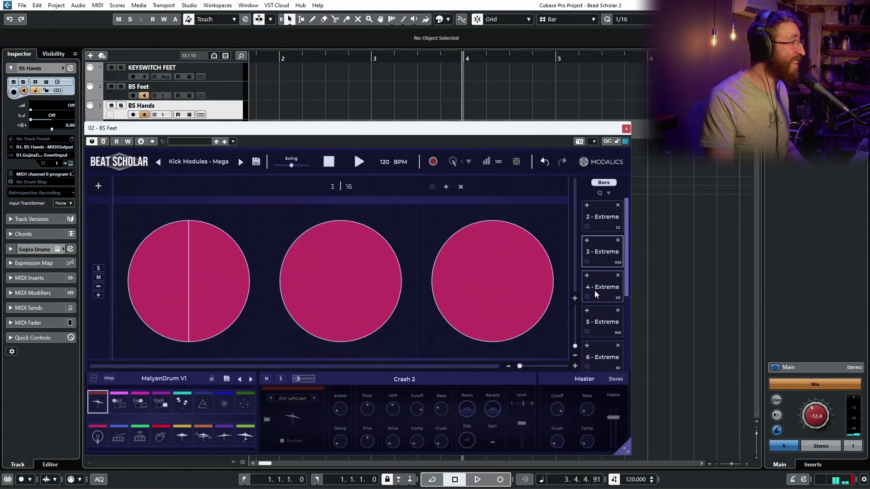
{"action": "left_click", "coordinate": [383, 66]}
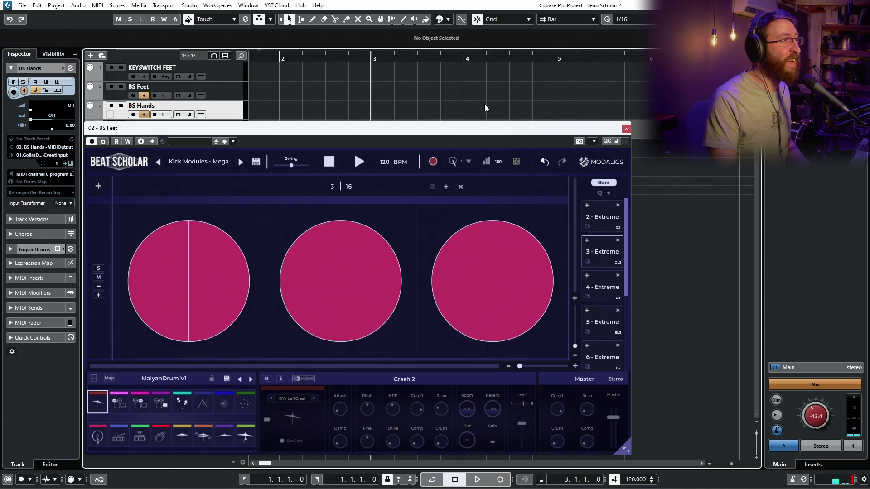
{"action": "key", "text": "Home"}
{"action": "key", "text": "space"}
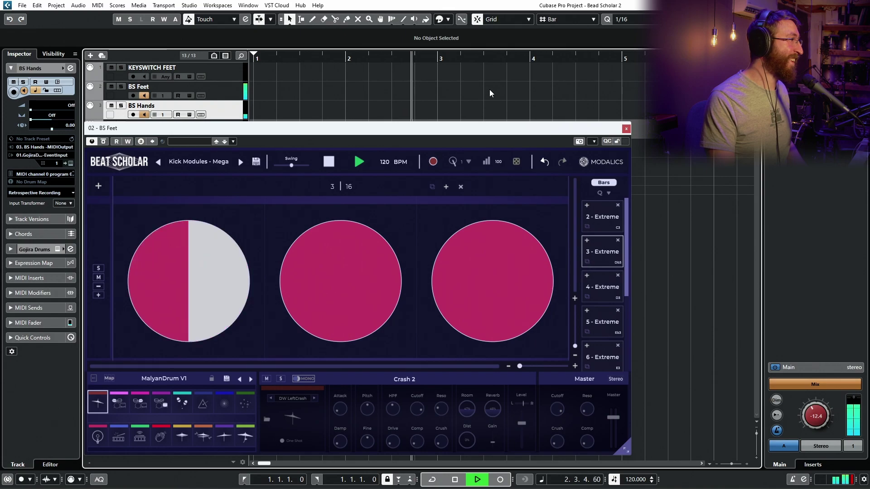
{"action": "key", "text": "space"}
- Switch BS Feet to the 5 - Extreme bar, play it from the project start, and stop
{"action": "left_click", "coordinate": [602, 328]}
{"action": "scroll", "coordinate": [343, 289], "scroll_direction": "up", "scroll_amount": 1}
{"action": "scroll", "coordinate": [344, 289], "scroll_direction": "down", "scroll_amount": 2}
{"action": "left_click", "coordinate": [280, 54]}
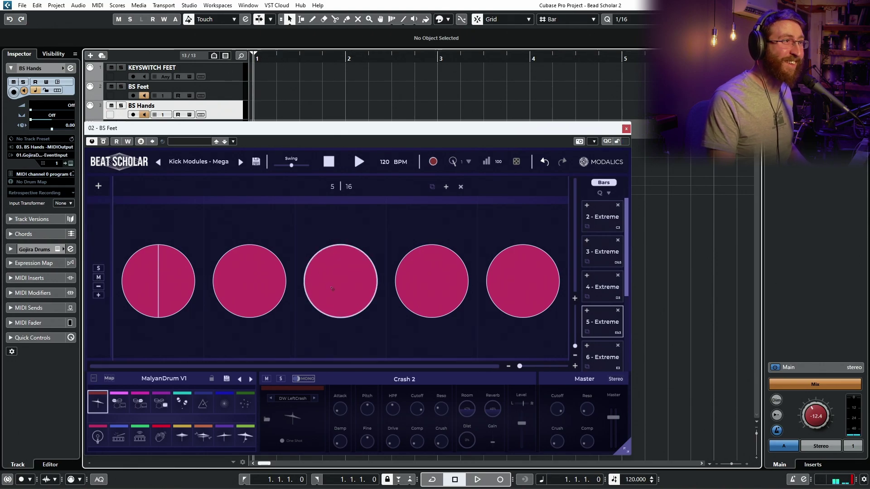
{"action": "key", "text": "space"}
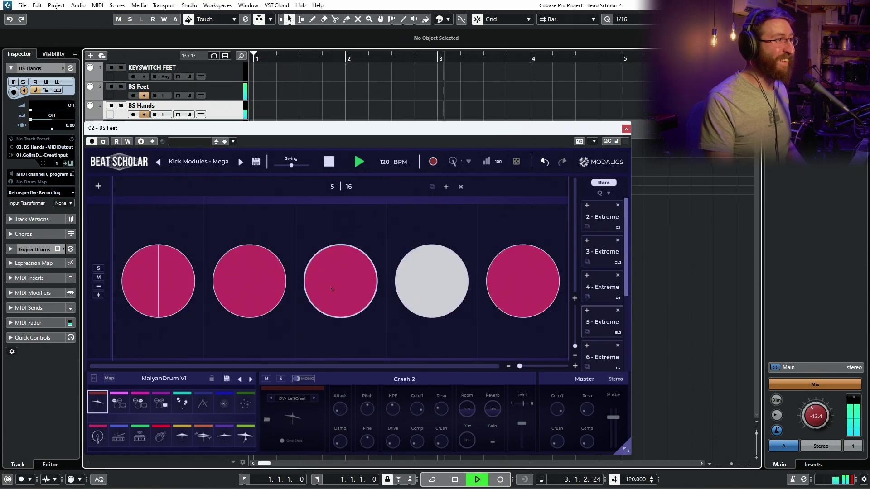
{"action": "key", "text": "space"}
- Split the third beat of the 5 - Extreme bar into two Kick hits and audition the result from the project start
{"action": "left_click_drag", "start_coordinate": [329, 281], "coordinate": [352, 278]}
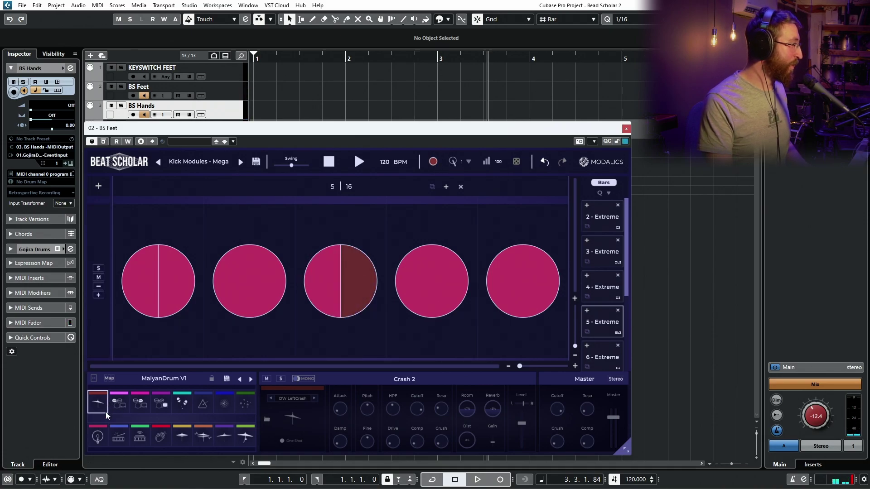
{"action": "left_click", "coordinate": [98, 435]}
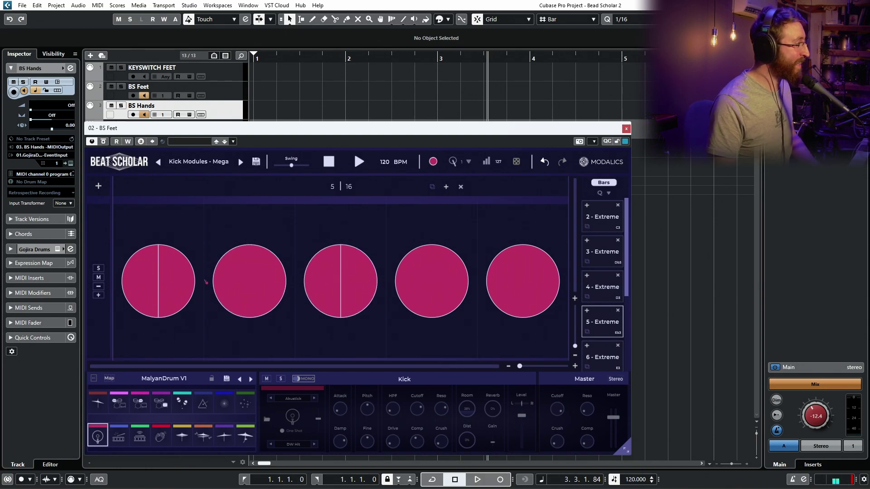
{"action": "key", "text": "space"}
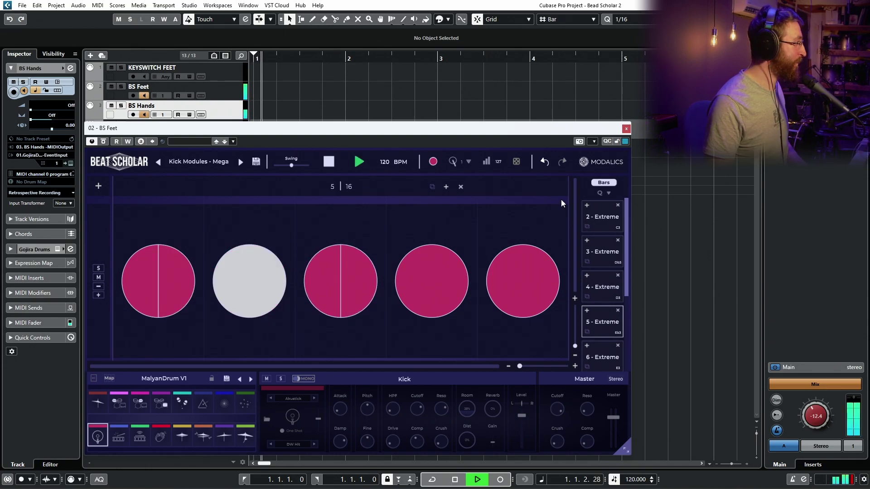
{"action": "scroll", "coordinate": [609, 329], "scroll_direction": "down", "scroll_amount": 1}
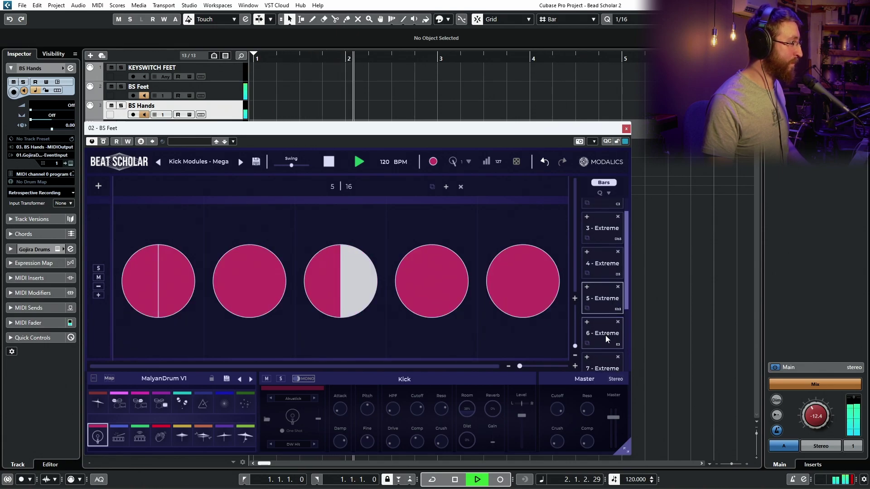
{"action": "key", "text": "space"}
- Select the 9 - Extreme bar in BS Feet, return the cursor to the project start, and audition the pattern
{"action": "scroll", "coordinate": [608, 337], "scroll_direction": "down", "scroll_amount": 2}
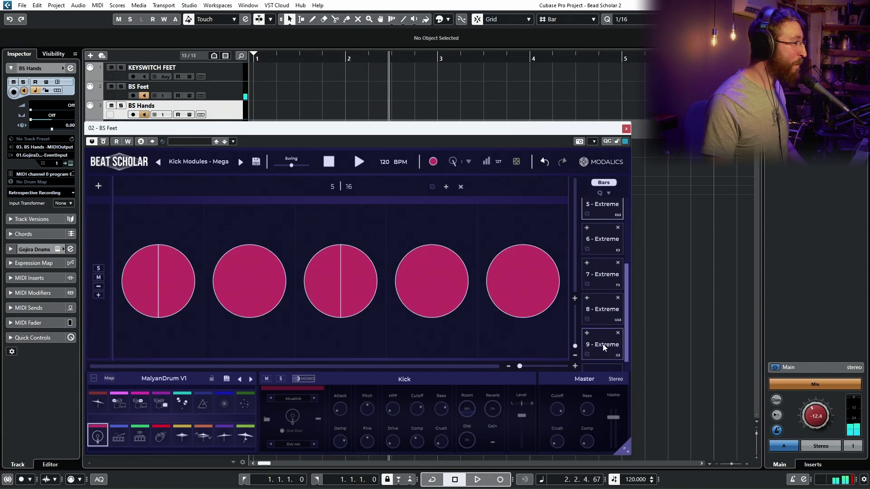
{"action": "left_click", "coordinate": [606, 345]}
{"action": "key", "text": "KP_Decimal"}
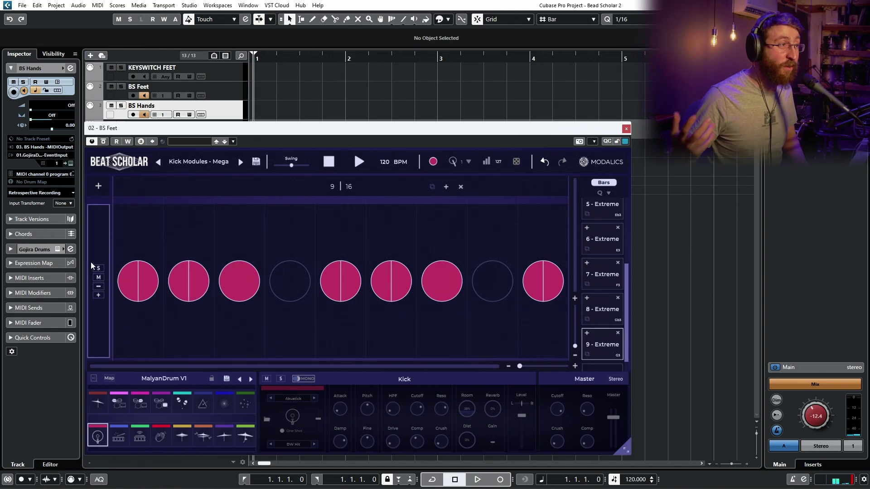
{"action": "key", "text": "space"}
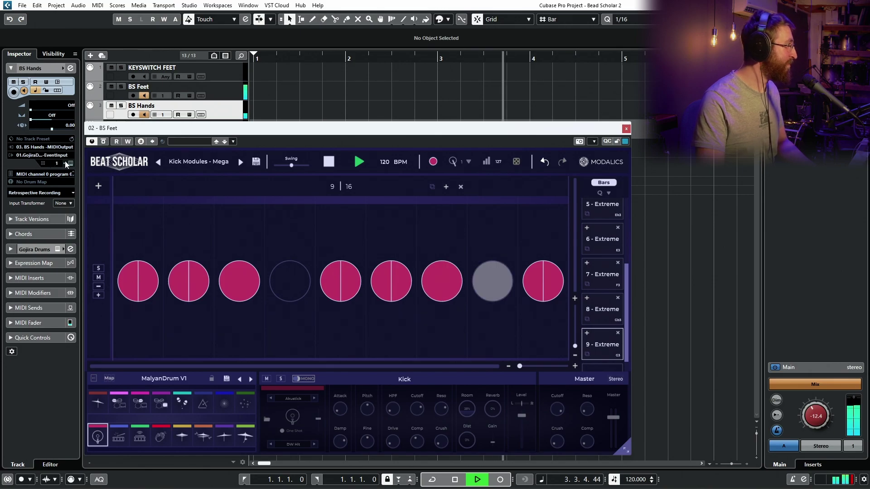
{"action": "key", "text": "space"}
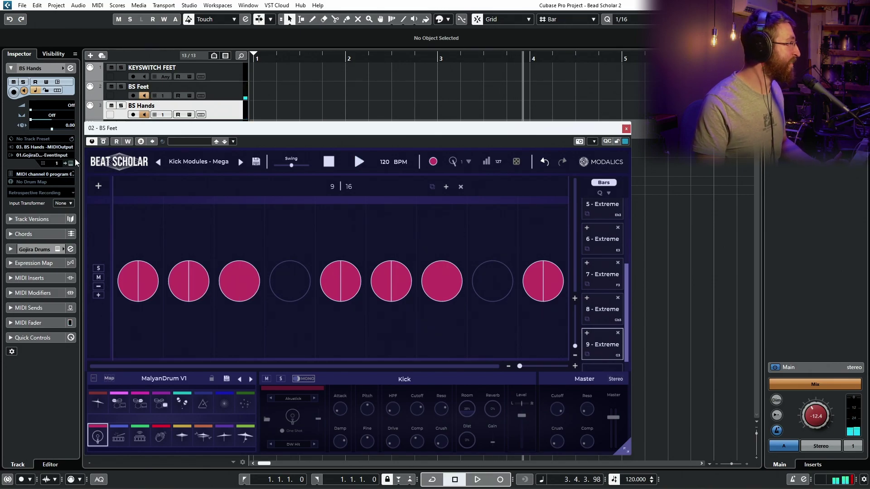
- Open BS Hands from the VST Instruments rack and load the Straight Crash Beats preset from the Hands Only straight modules
{"action": "left_click", "coordinate": [71, 163]}
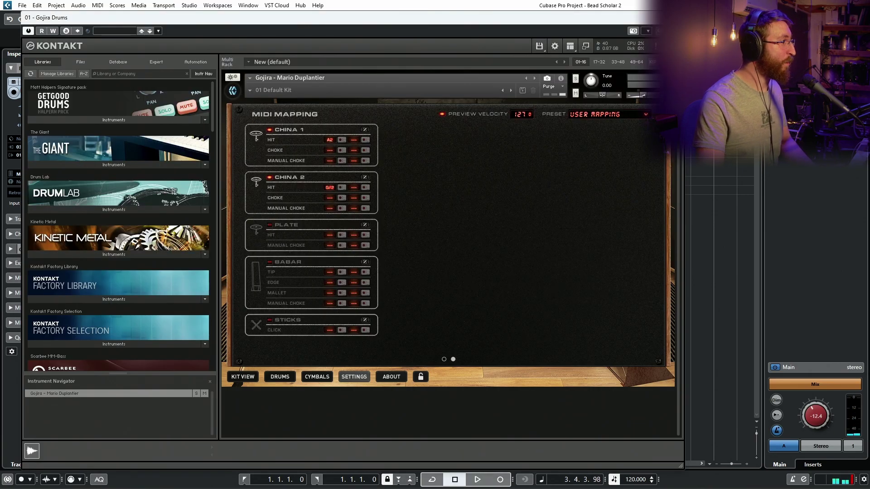
{"action": "key", "text": "Escape"}
{"action": "key", "text": "F11"}
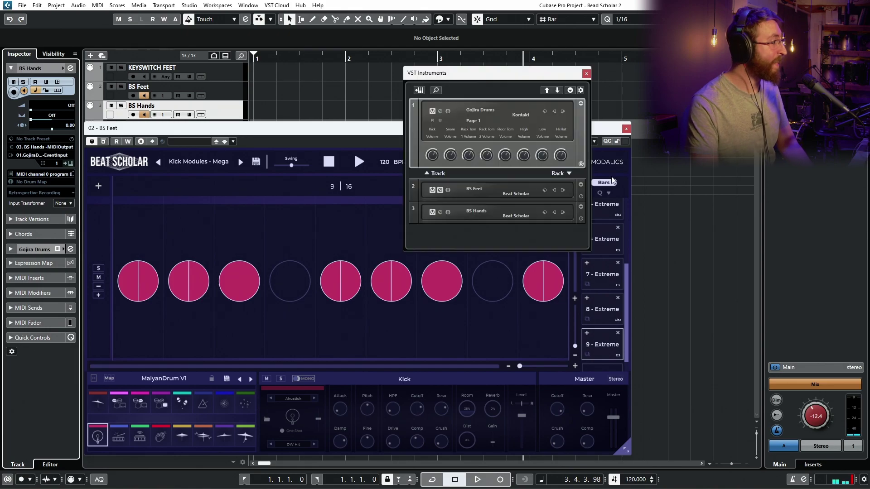
{"action": "left_click", "coordinate": [440, 213]}
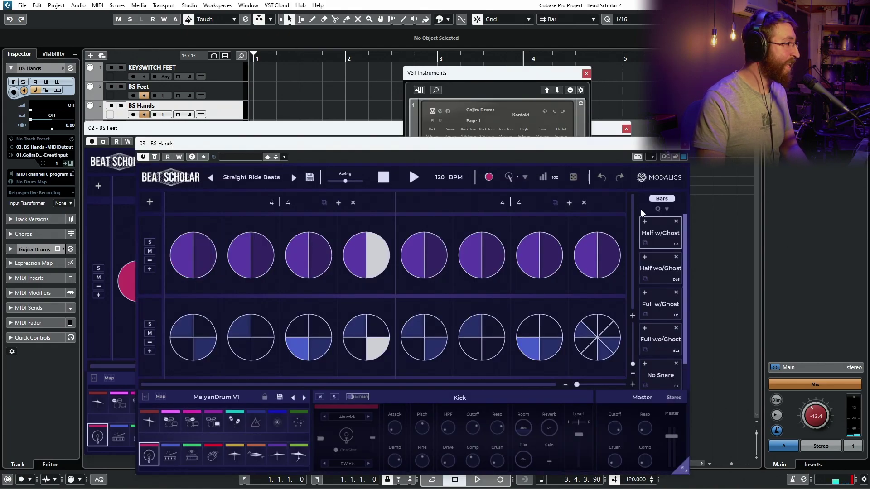
{"action": "left_click", "coordinate": [277, 180]}
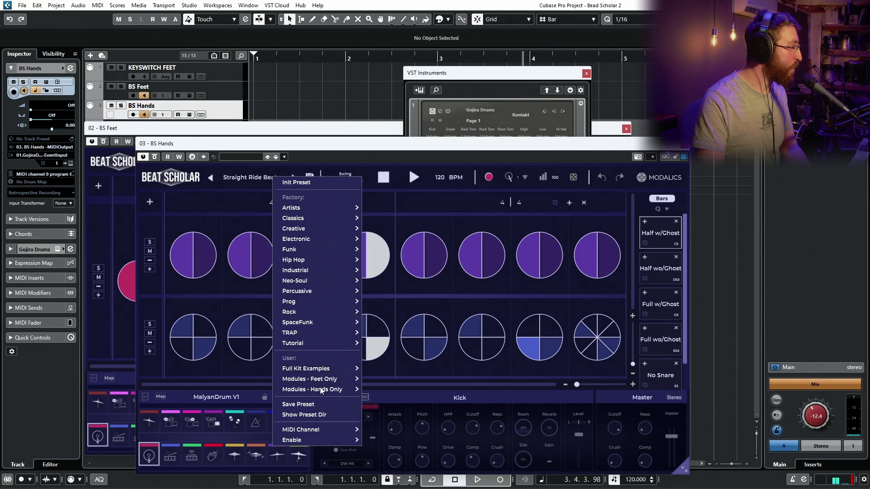
{"action": "mouse_move", "coordinate": [322, 389]}
{"action": "mouse_move", "coordinate": [379, 389]}
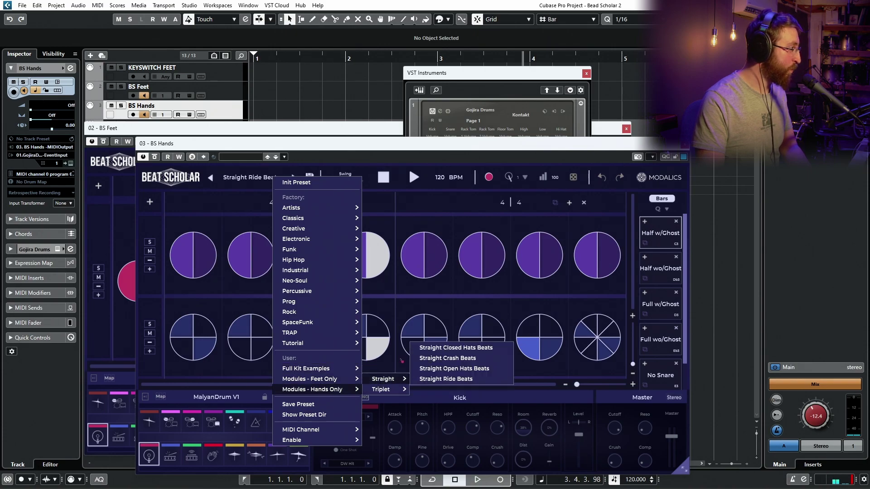
{"action": "left_click", "coordinate": [453, 358]}
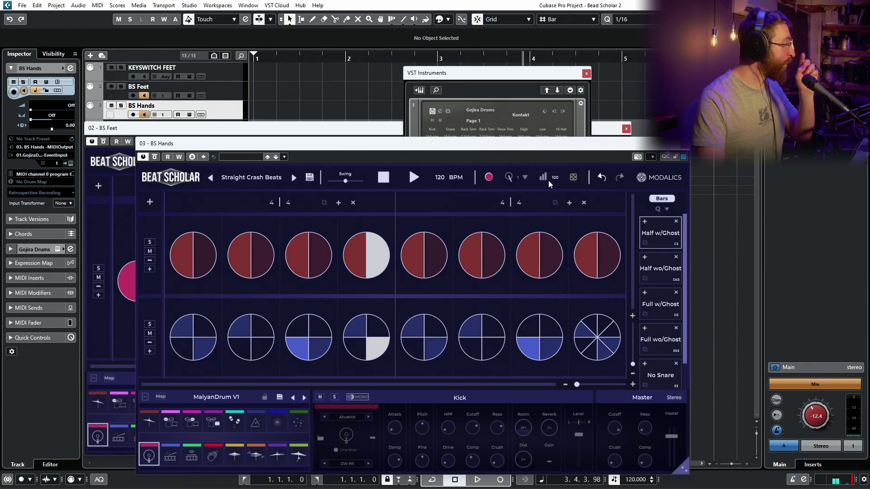
- Set the BS Hands velocity to 127 and clear all crash hits from the Half w/Ghost bar
{"action": "left_click_drag", "start_coordinate": [557, 181], "coordinate": [613, 14]}
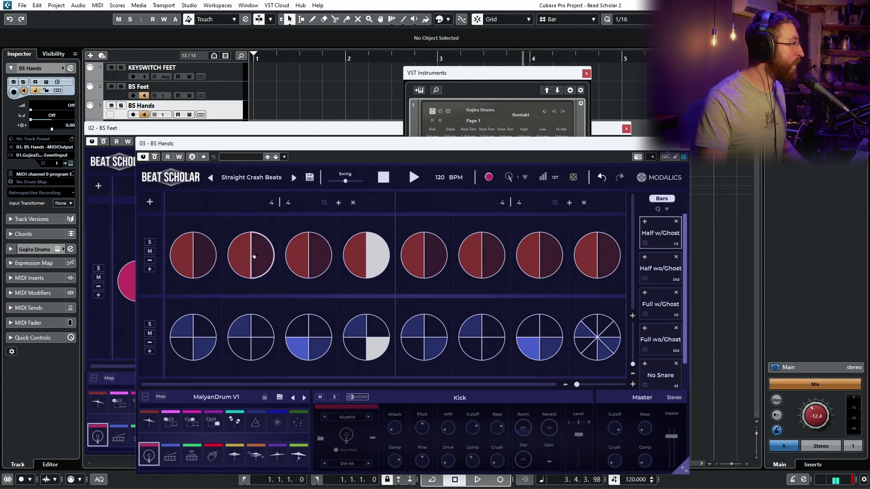
{"action": "left_click", "coordinate": [158, 261]}
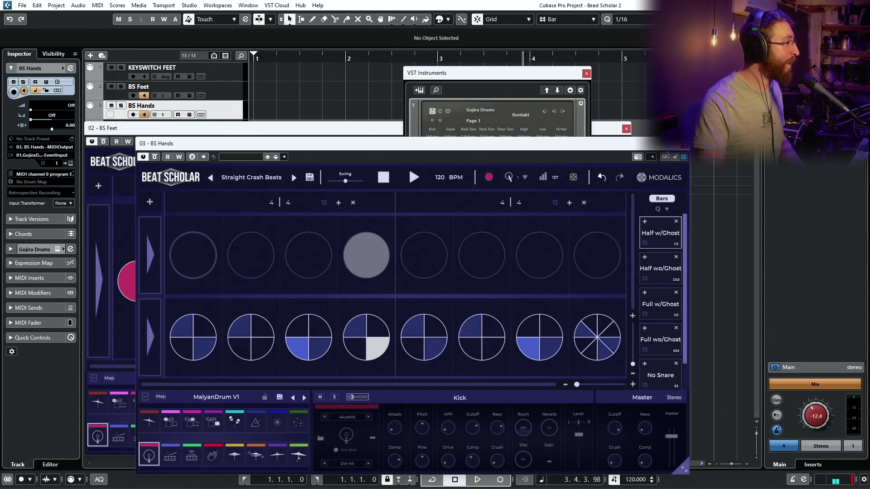
{"action": "left_click", "coordinate": [523, 178]}
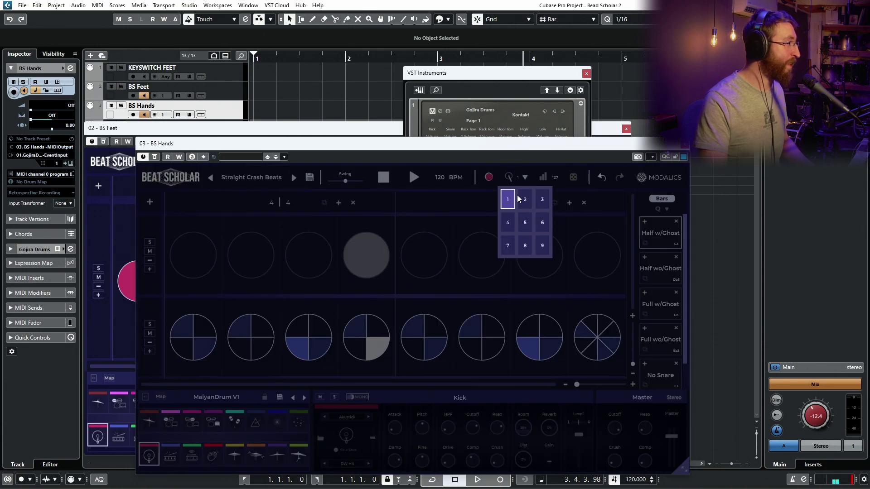
{"action": "left_click", "coordinate": [524, 181]}
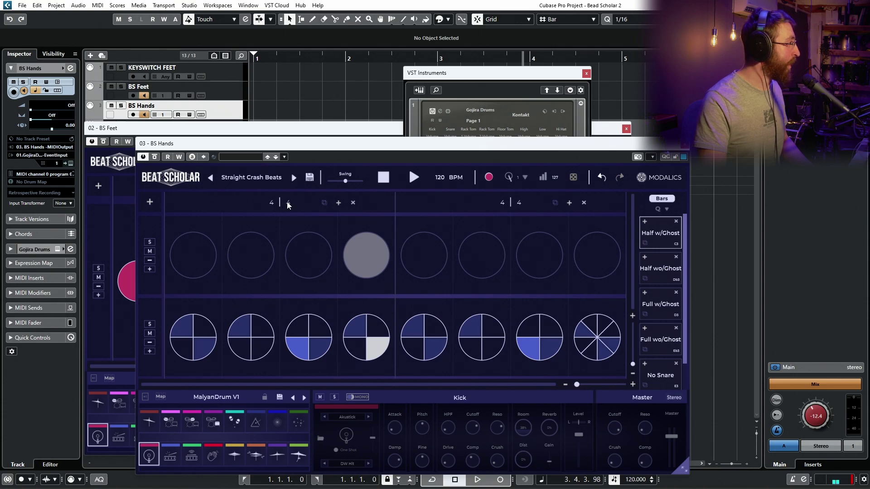
- Place Kick hits on the first and third beats of both measures in the cleared row and audition the pattern
{"action": "left_click", "coordinate": [193, 255]}
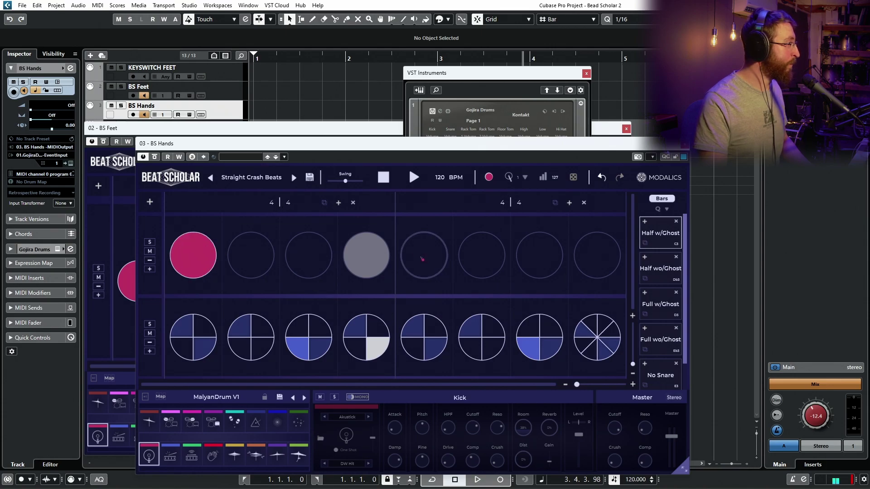
{"action": "left_click", "coordinate": [309, 255]}
{"action": "left_click", "coordinate": [424, 255]}
{"action": "left_click", "coordinate": [539, 255]}
{"action": "key", "text": "space"}
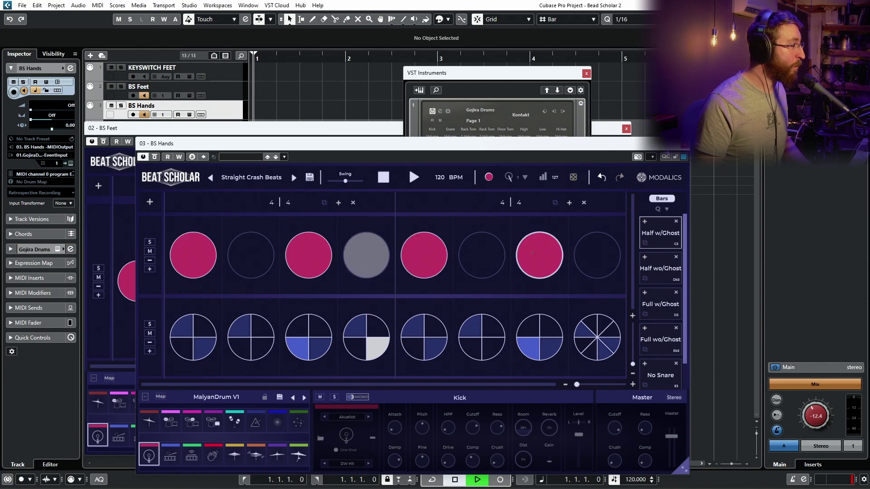
{"action": "key", "text": "space"}
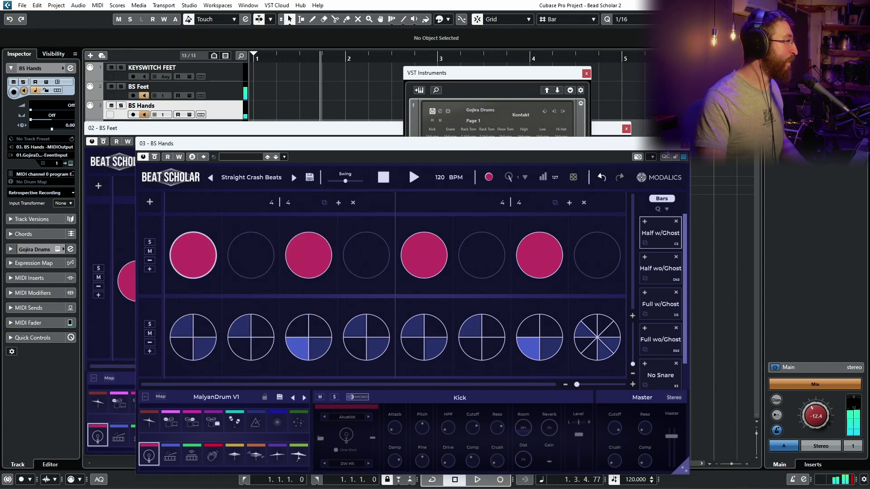
- Fill the first and third beats of both measures with Crash 2 instead of Kick and audition the Half w/Ghost bar
{"action": "left_click", "coordinate": [295, 257]}
{"action": "left_click", "coordinate": [424, 255]}
{"action": "left_click", "coordinate": [533, 252]}
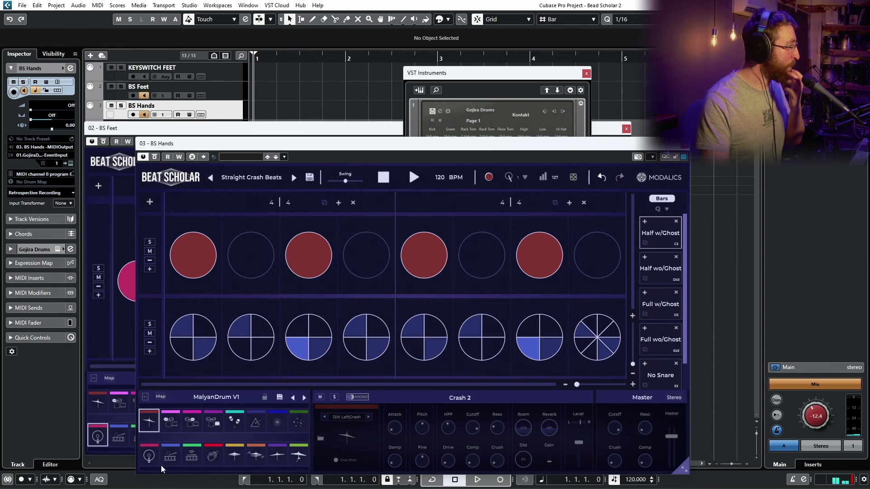
{"action": "left_click", "coordinate": [256, 422]}
{"action": "left_click", "coordinate": [299, 424]}
{"action": "left_click", "coordinate": [146, 424]}
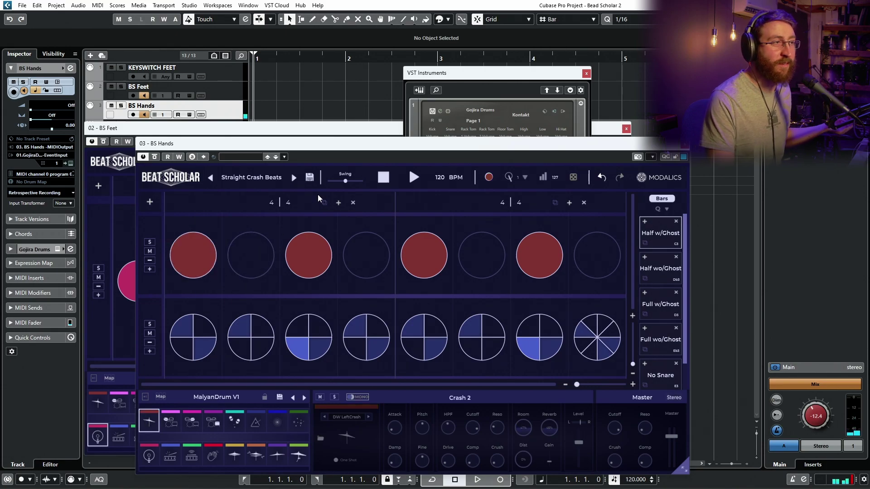
{"action": "key", "text": "space"}
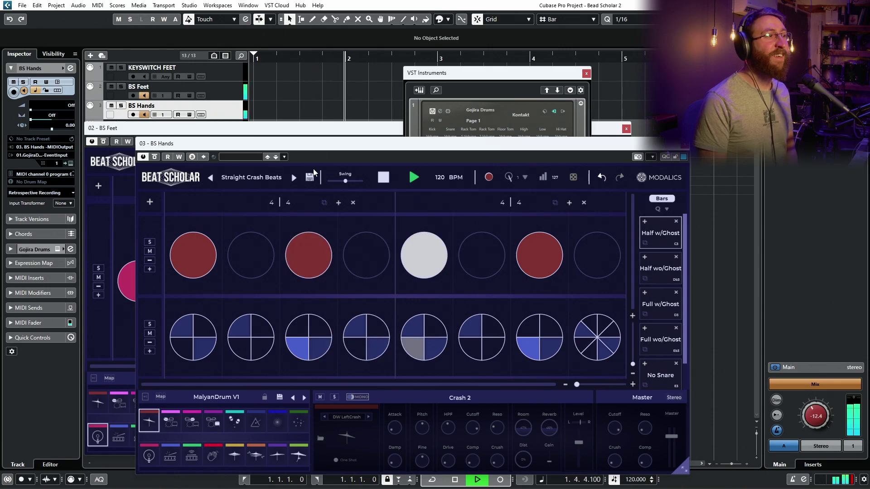
{"action": "key", "text": "space"}
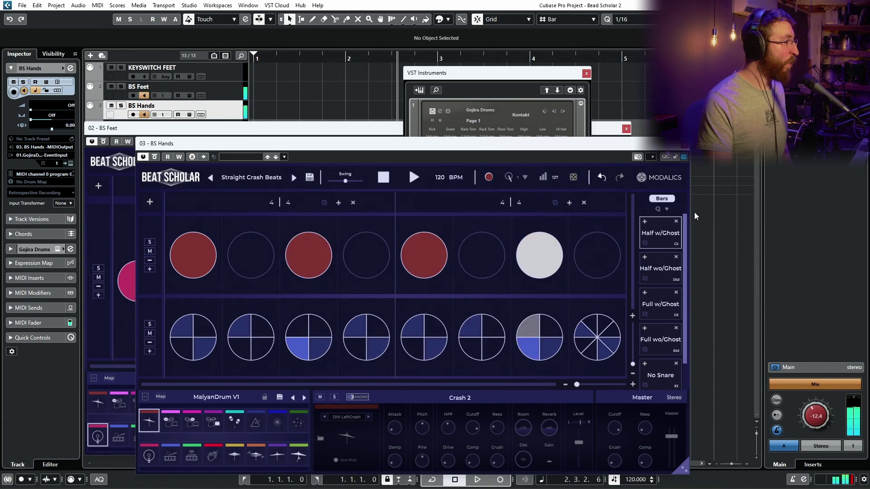
- In the Half wo/Ghost bar, clear the crash row and place Crash 2 hits on the first and third beats of both measures
{"action": "left_click", "coordinate": [659, 268]}
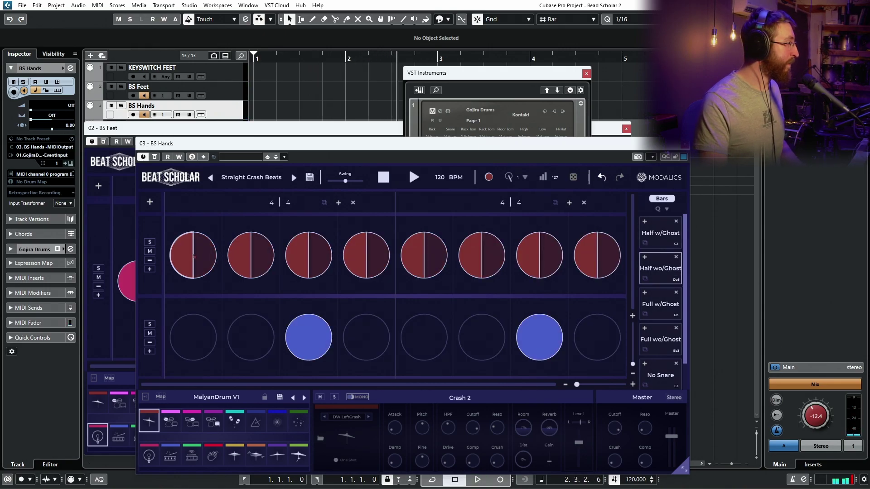
{"action": "mouse_move", "coordinate": [158, 265]}
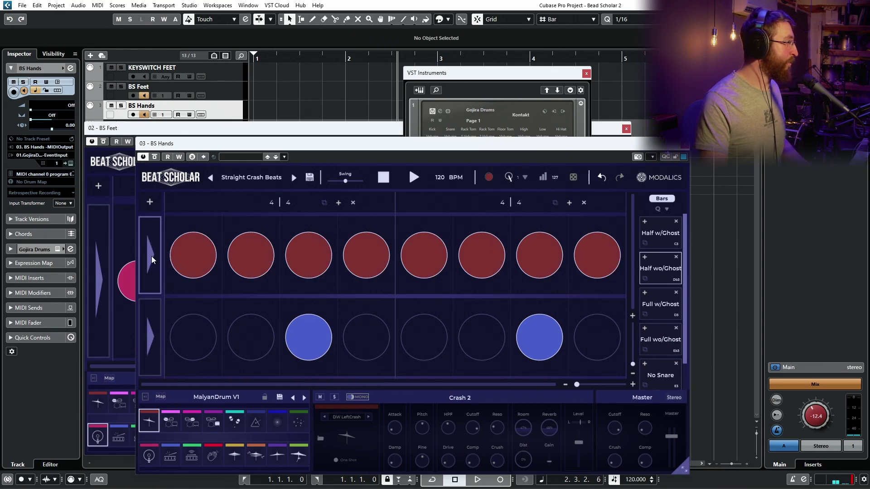
{"action": "left_click", "coordinate": [151, 258]}
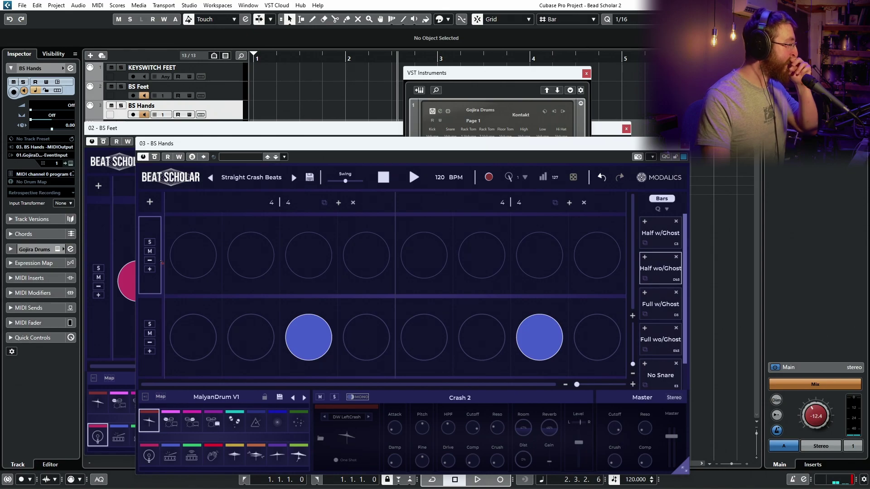
{"action": "left_click", "coordinate": [193, 255]}
{"action": "left_click", "coordinate": [308, 255]}
{"action": "left_click", "coordinate": [424, 255]}
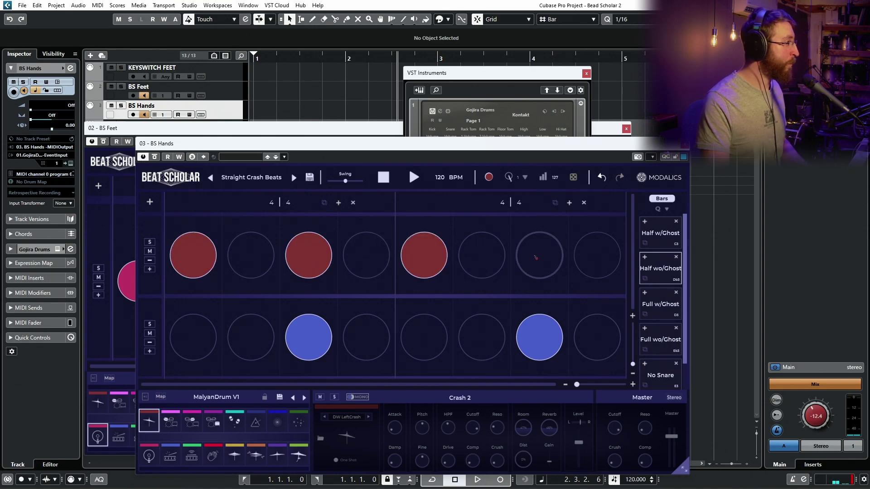
{"action": "left_click", "coordinate": [535, 258]}
- Audition the Half wo/Ghost bar, remove its second 4/4 measure during playback, and stop
{"action": "key", "text": "space"}
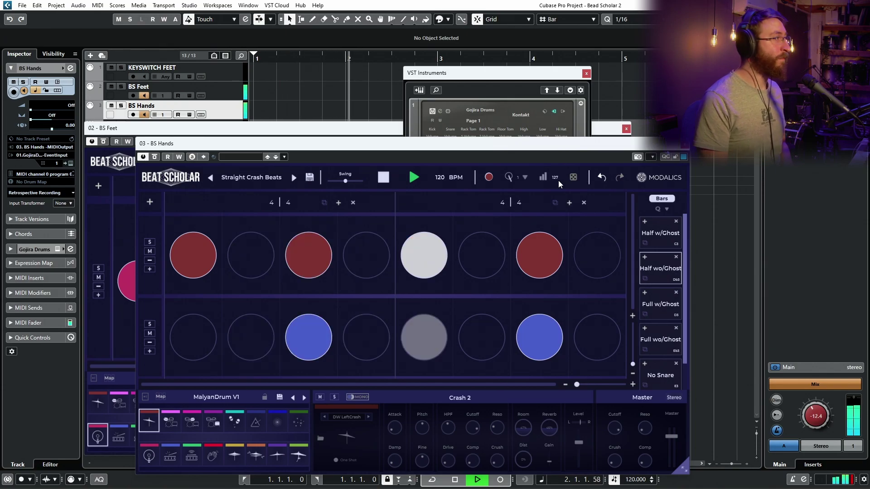
{"action": "left_click", "coordinate": [583, 204]}
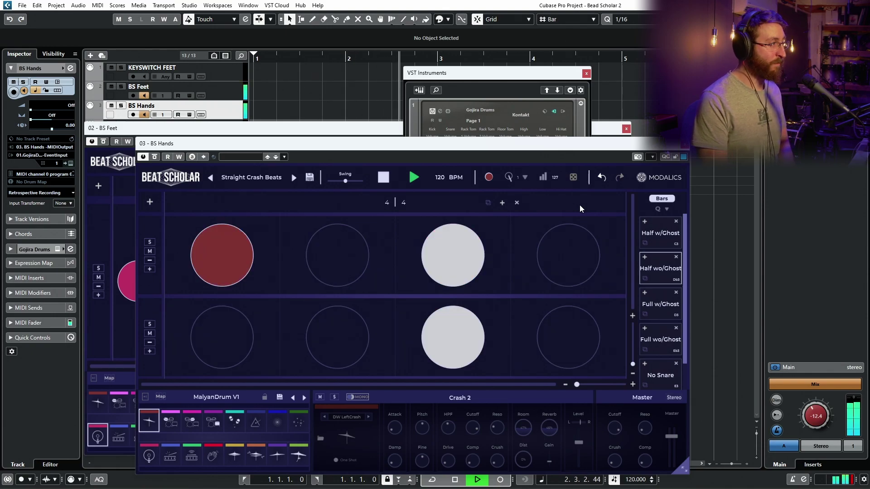
{"action": "key", "text": "space"}
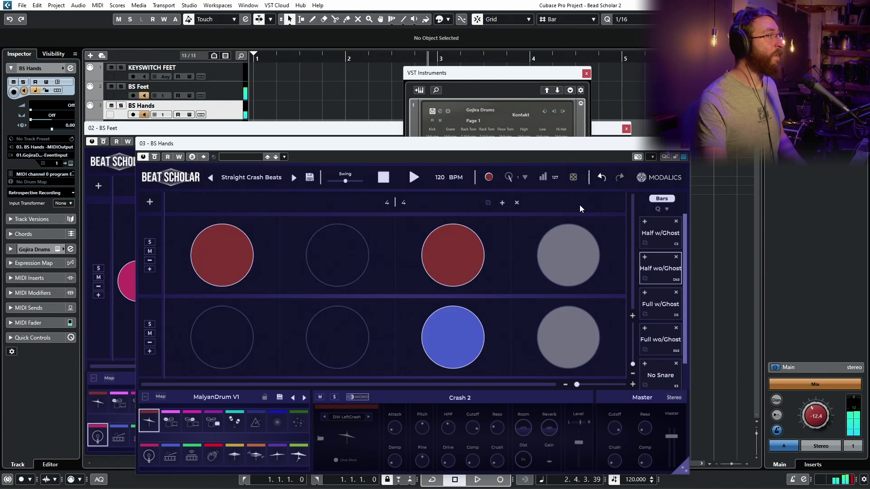
- View the preset saving dialog for BS Hands, cancel it, and look through the Feet Only user preset categories
{"action": "left_click", "coordinate": [309, 176]}
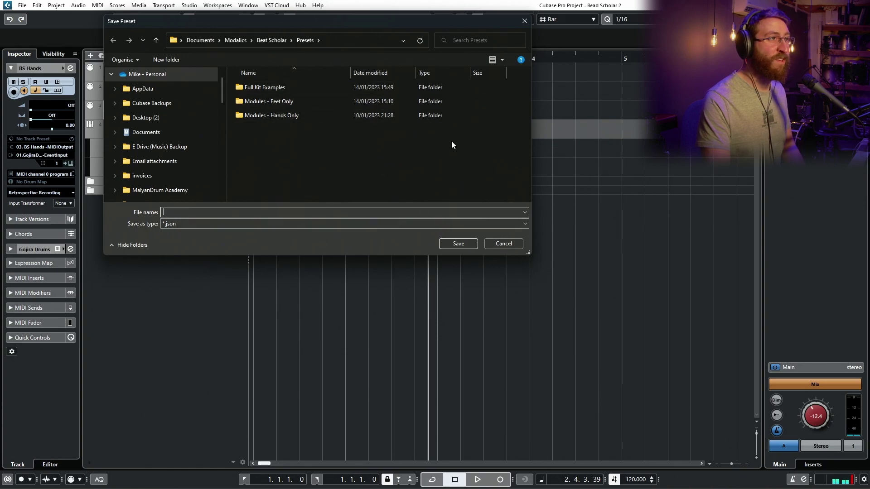
{"action": "left_click", "coordinate": [500, 243]}
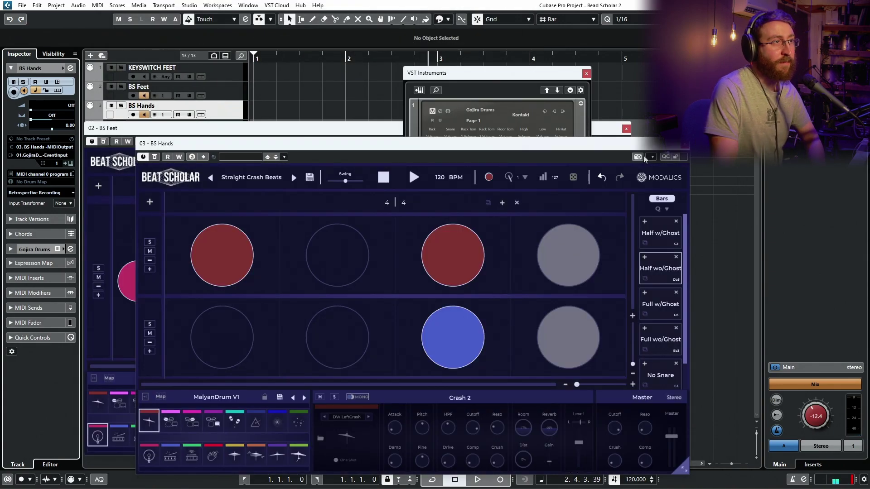
{"action": "left_click", "coordinate": [240, 179]}
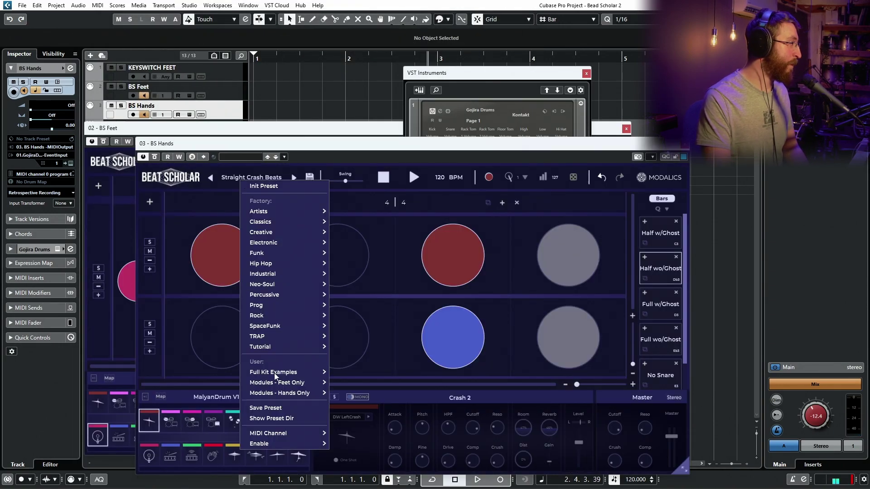
{"action": "mouse_move", "coordinate": [277, 384]}
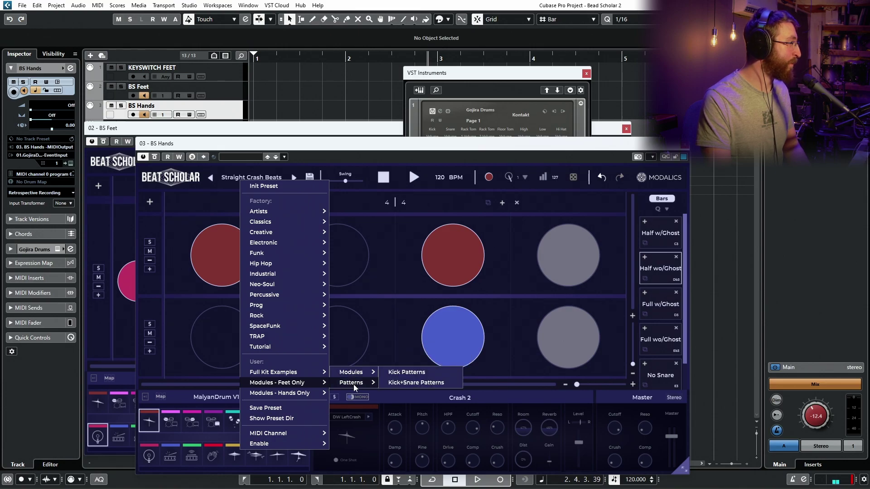
- Load the Feet Only Kick Patterns preset in BS Feet and select the Half w/Ghost bar in BS Hands
{"action": "mouse_move", "coordinate": [275, 211]}
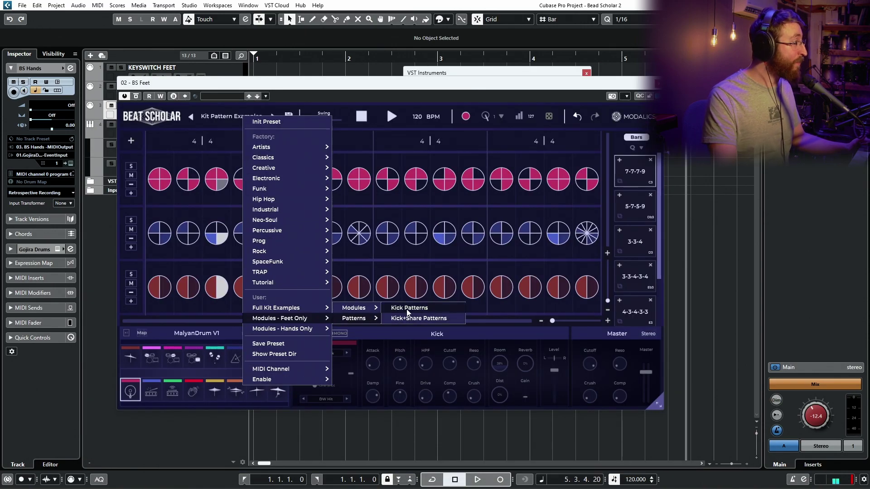
{"action": "left_click", "coordinate": [407, 310]}
{"action": "left_click_drag", "start_coordinate": [478, 89], "coordinate": [455, 126]}
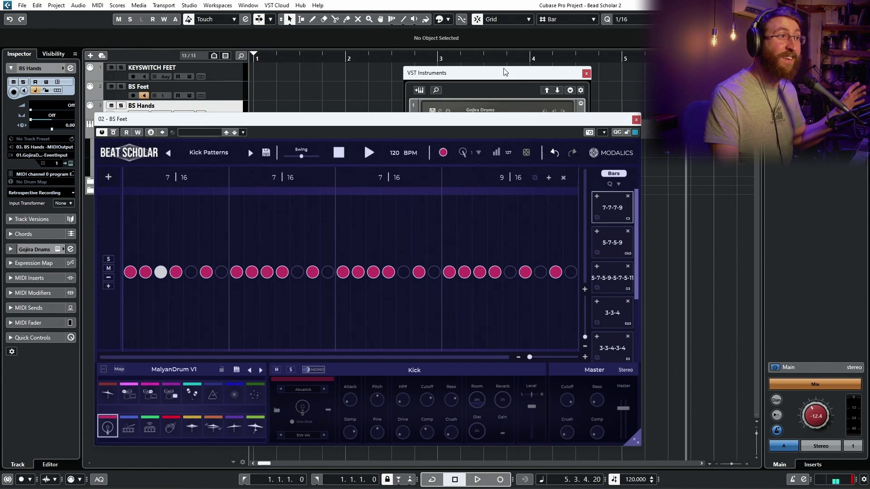
{"action": "left_click_drag", "start_coordinate": [504, 72], "coordinate": [567, 48]}
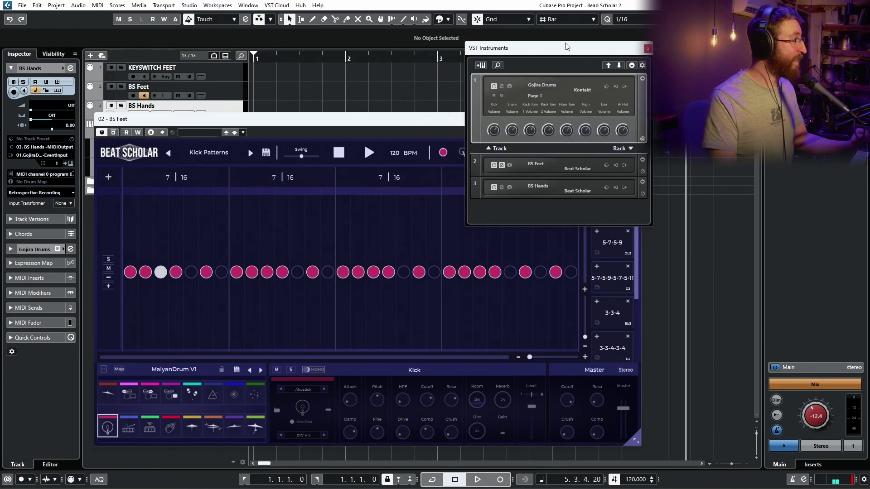
{"action": "left_click", "coordinate": [502, 189]}
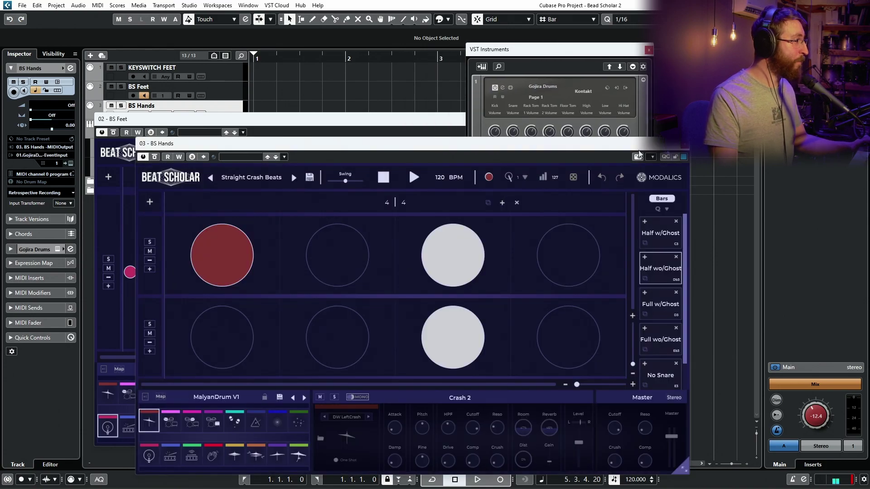
{"action": "left_click", "coordinate": [664, 245]}
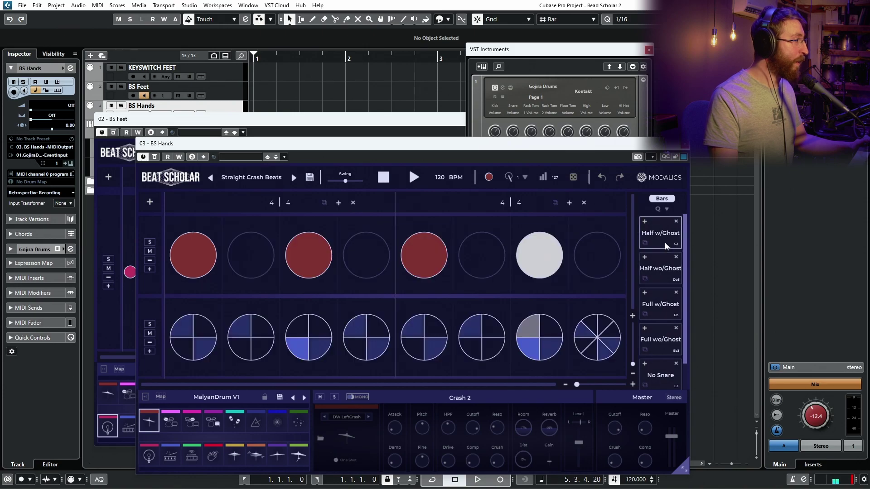
- Close the VST Instruments rack, position the BS Feet window over BS Hands, and return the cursor to the project start
{"action": "left_click", "coordinate": [649, 50]}
{"action": "left_click_drag", "start_coordinate": [565, 125], "coordinate": [591, 126]}
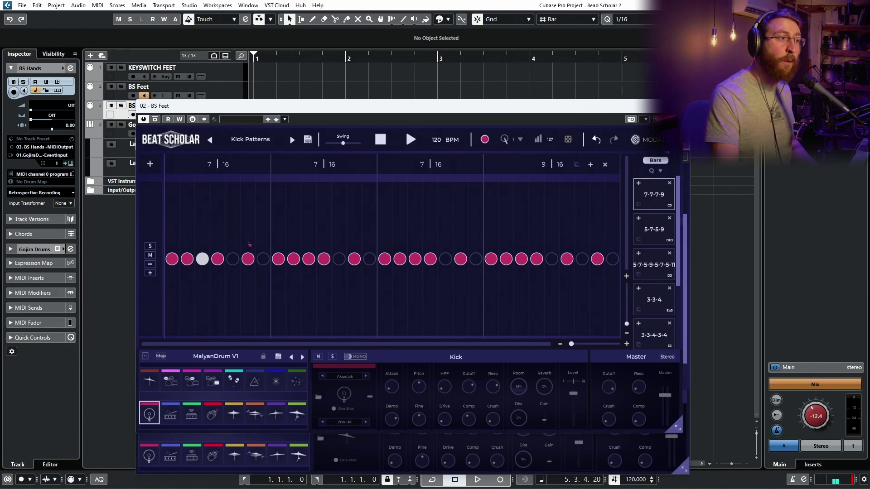
{"action": "key", "text": "space"}
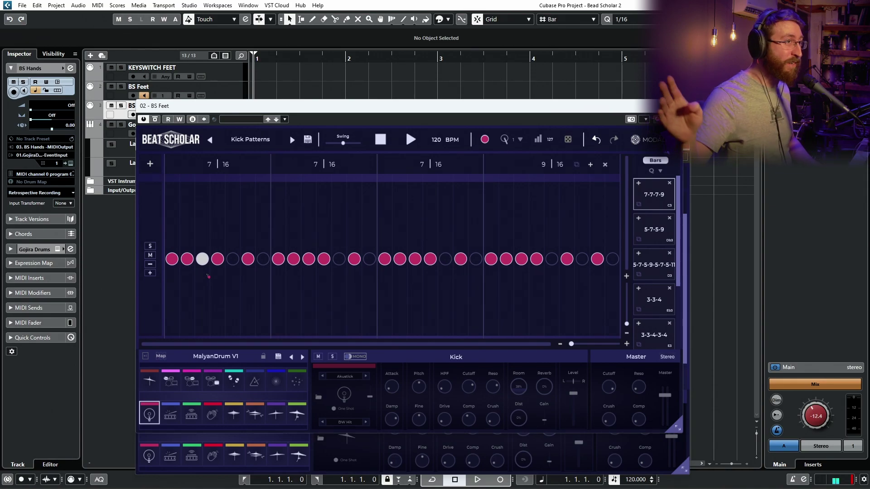
- Enable monitoring on the BS Hands track and restart playback so the hands and feet patterns sound together
{"action": "key", "text": "space"}
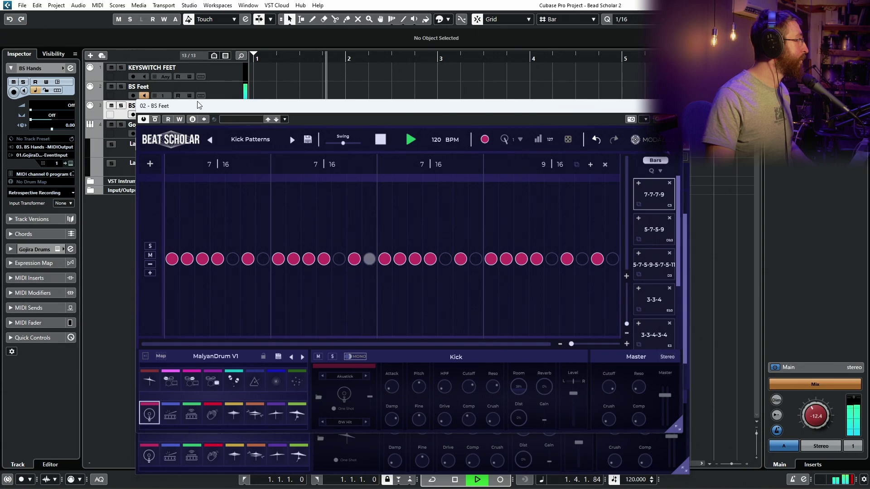
{"action": "left_click", "coordinate": [145, 114]}
{"action": "key", "text": "space"}
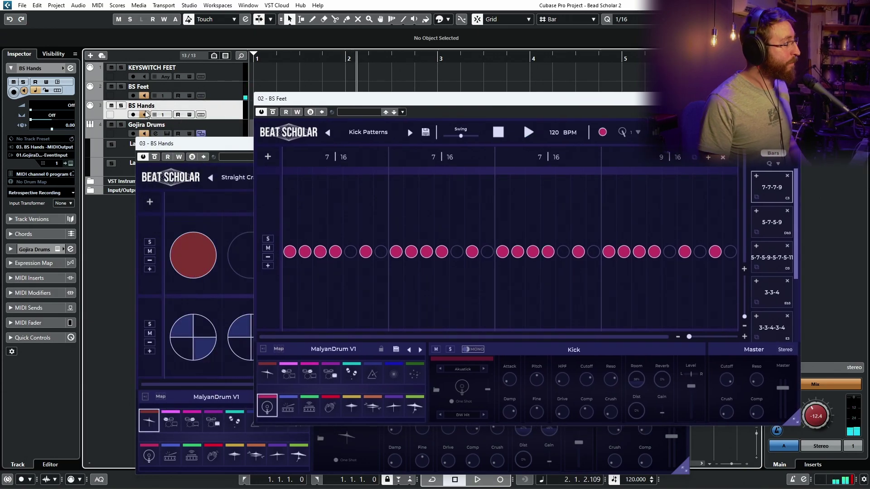
{"action": "key", "text": "space"}
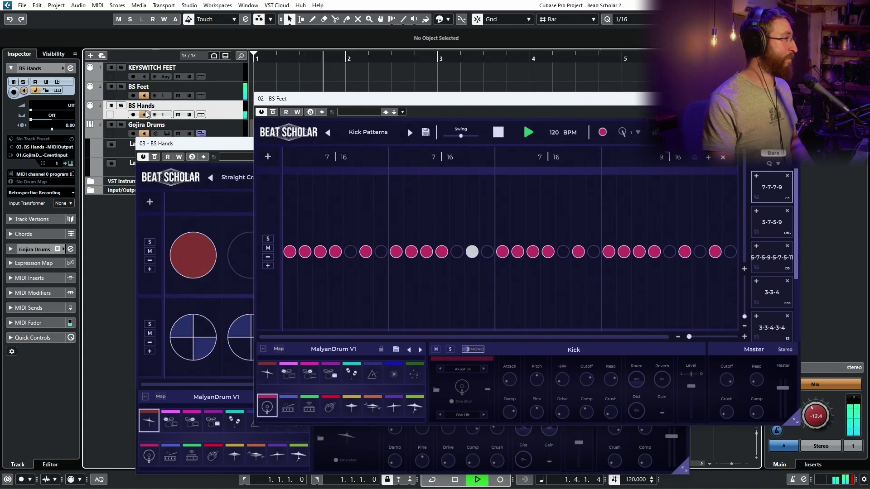
- Fill the fourth, sixth and eighth crash beats of the Half w/Ghost bar in BS Hands during playback
{"action": "left_click", "coordinate": [247, 238]}
{"action": "left_click", "coordinate": [265, 237]}
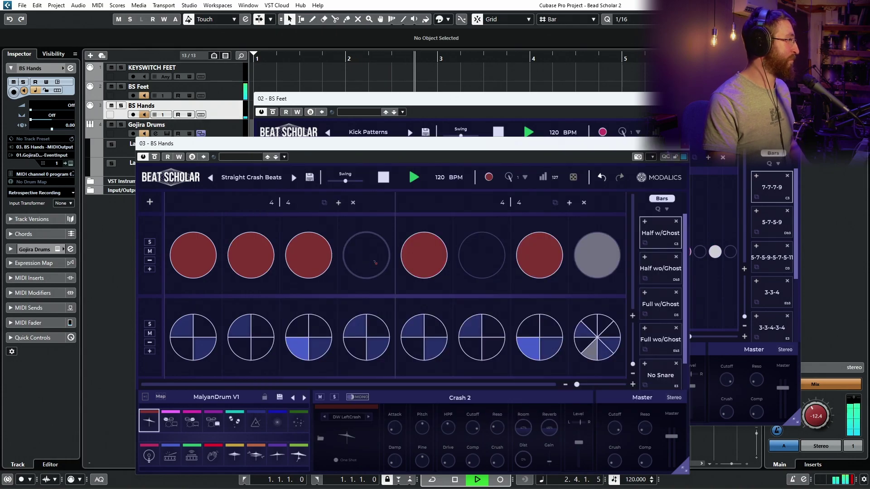
{"action": "left_click", "coordinate": [366, 255]}
{"action": "left_click", "coordinate": [482, 255]}
{"action": "left_click", "coordinate": [597, 255]}
- Move the BS Feet window over BS Hands, stop playback, and view its quantize options for switching bars
{"action": "left_click_drag", "start_coordinate": [634, 99], "coordinate": [536, 103]}
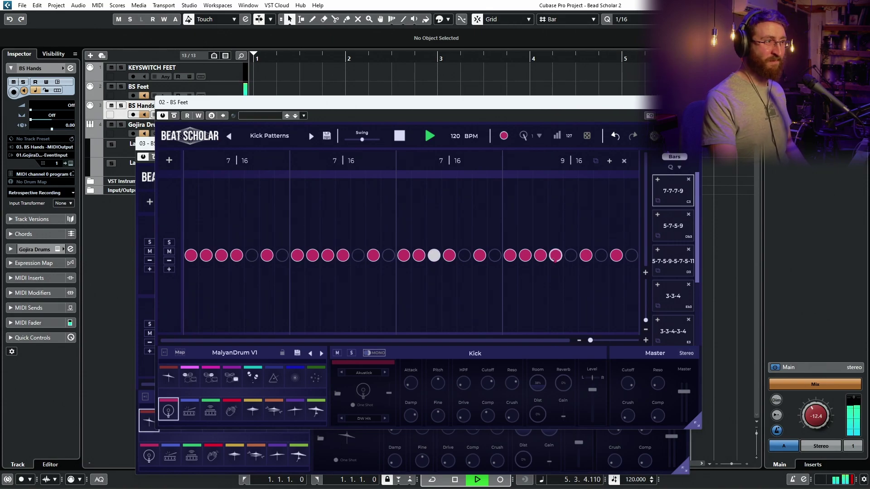
{"action": "left_click", "coordinate": [669, 167]}
{"action": "left_click", "coordinate": [657, 181]}
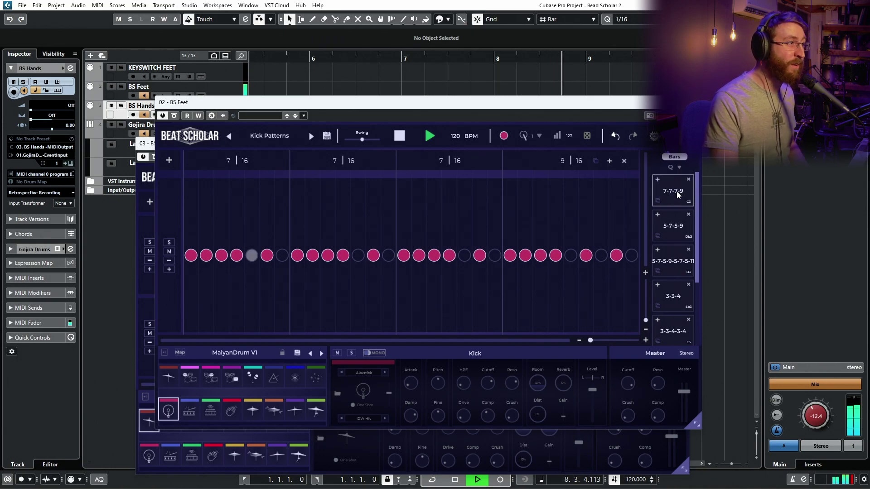
{"action": "key", "text": "space"}
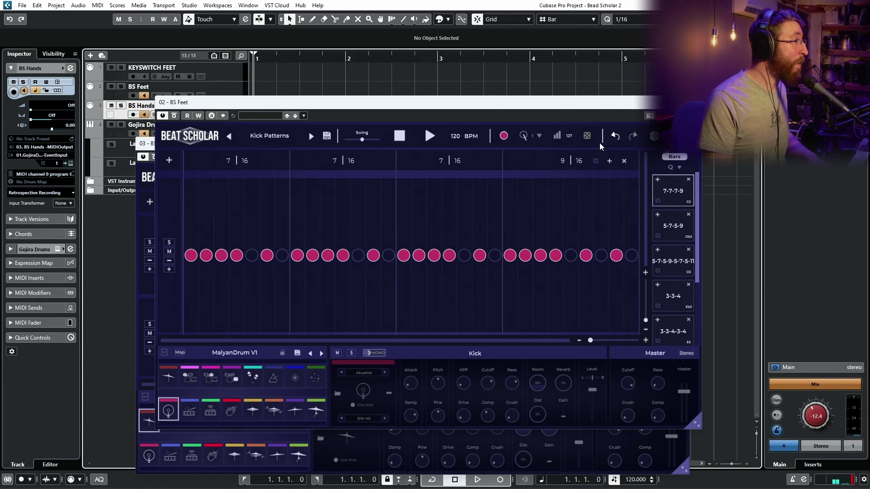
{"action": "left_click", "coordinate": [670, 167]}
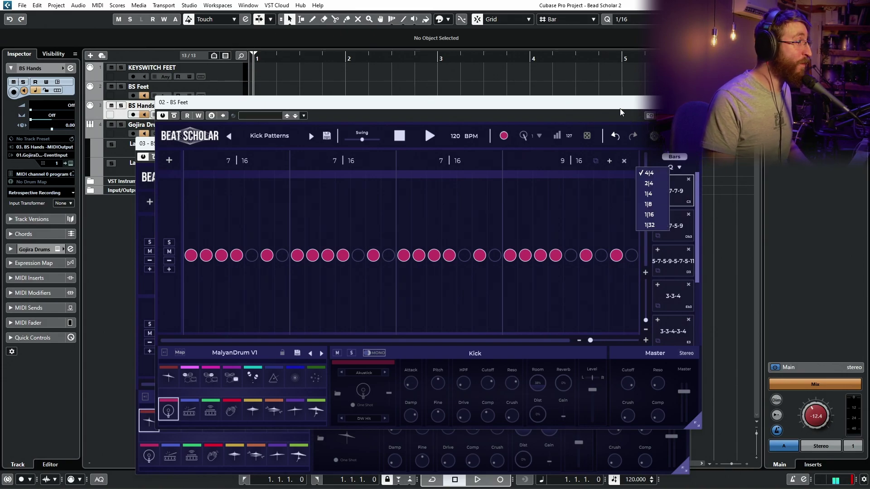
{"action": "left_click", "coordinate": [692, 170]}
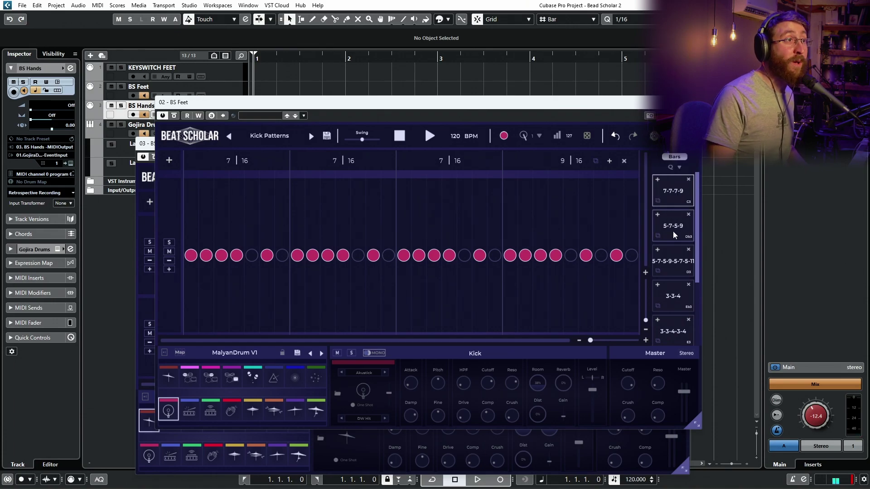
- Start playback and audition the 5-7-5-9, 3-3-4 and 3-3-4-3-4 kick bars in BS Feet
{"action": "key", "text": "space"}
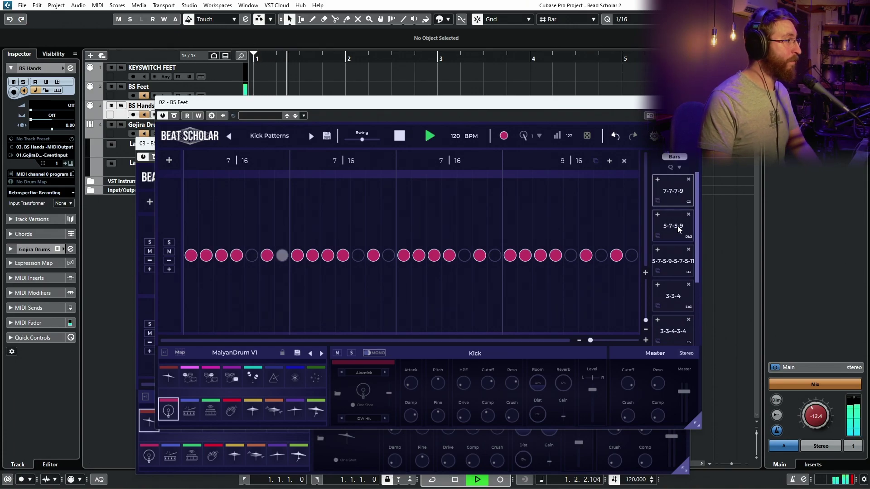
{"action": "left_click", "coordinate": [678, 225]}
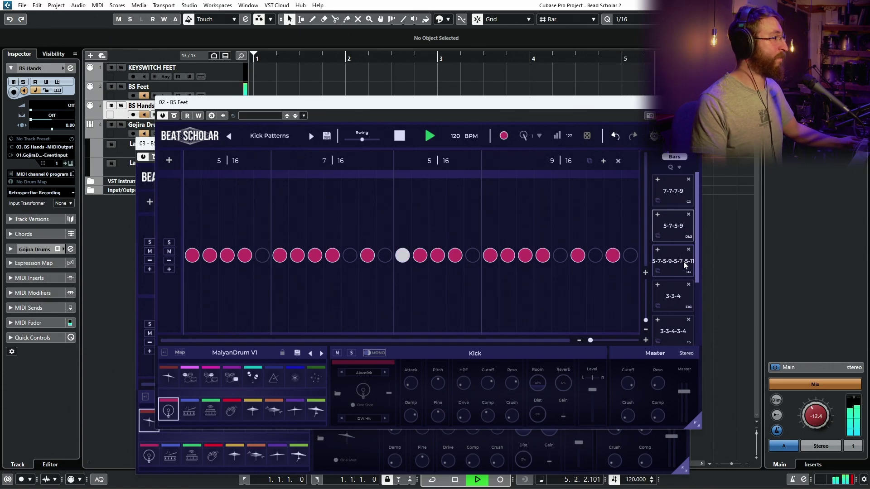
{"action": "left_click", "coordinate": [673, 295]}
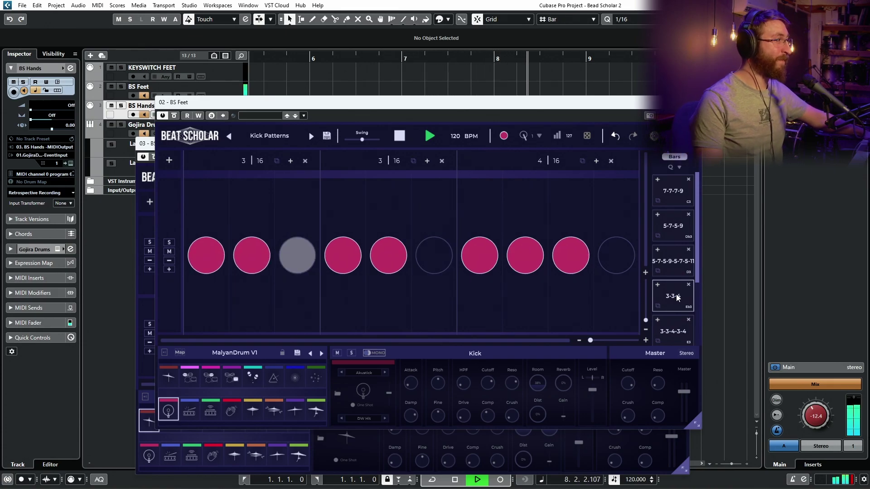
{"action": "scroll", "coordinate": [668, 301], "scroll_direction": "down", "scroll_amount": 1}
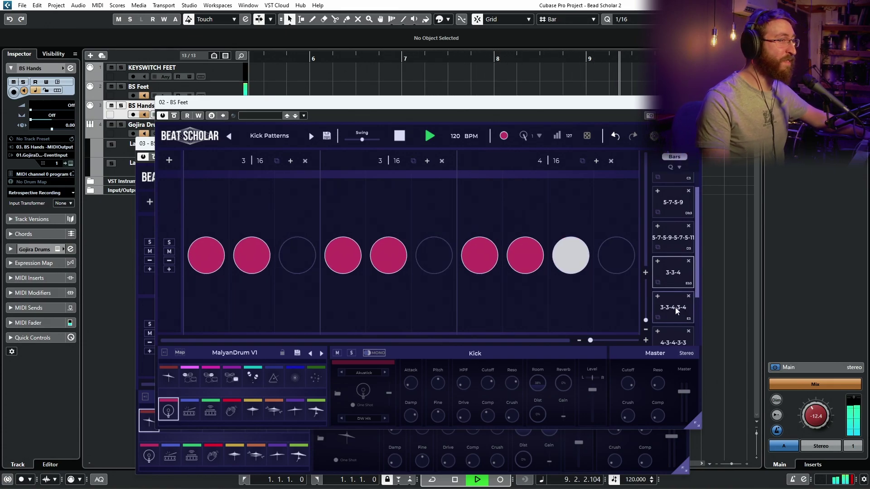
{"action": "left_click", "coordinate": [675, 312]}
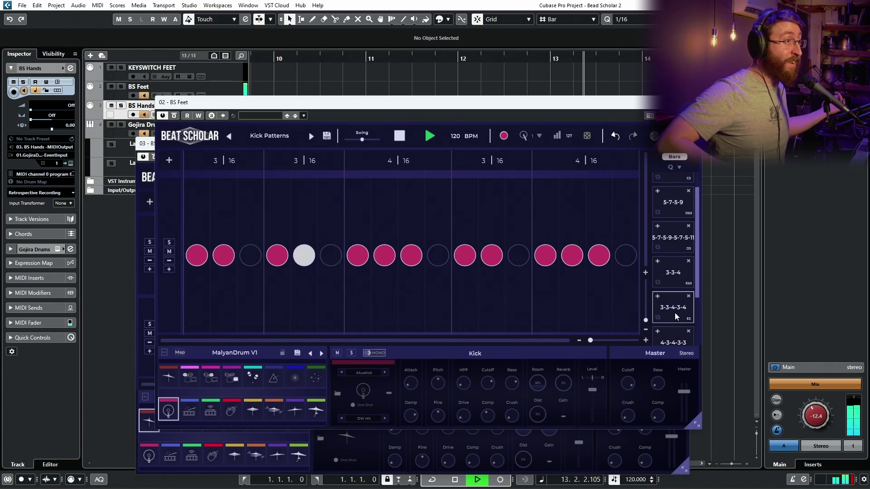
- Alternate between the 3-3-4 and 3-3-4-3-4 kick bars during playback, ending on 5-7-5-9-5-7-5-11
{"action": "left_click", "coordinate": [675, 274]}
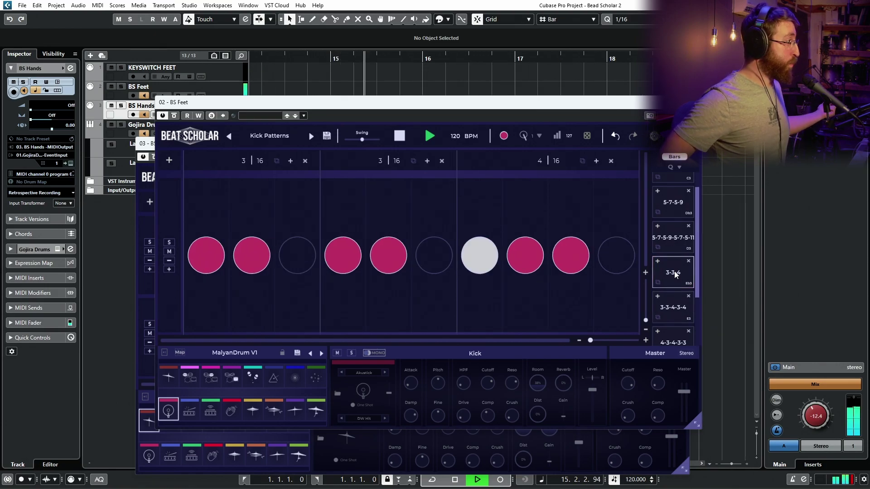
{"action": "scroll", "coordinate": [674, 281], "scroll_direction": "down", "scroll_amount": 1}
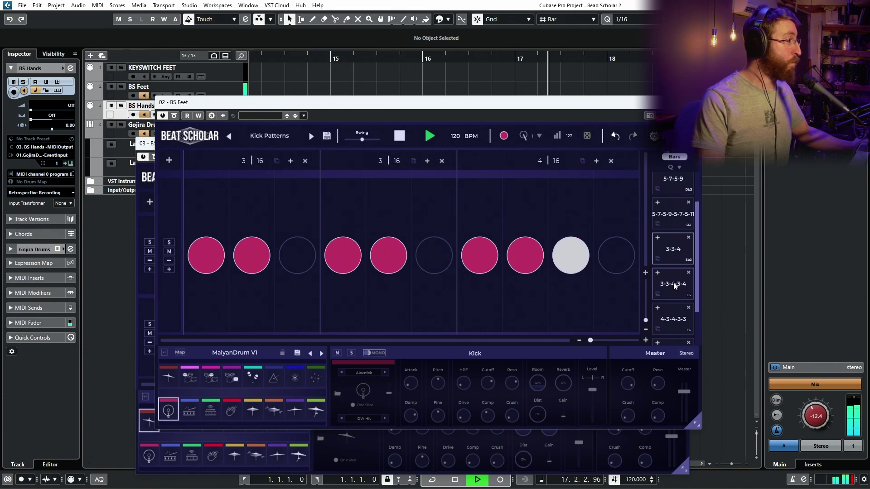
{"action": "left_click", "coordinate": [673, 284]}
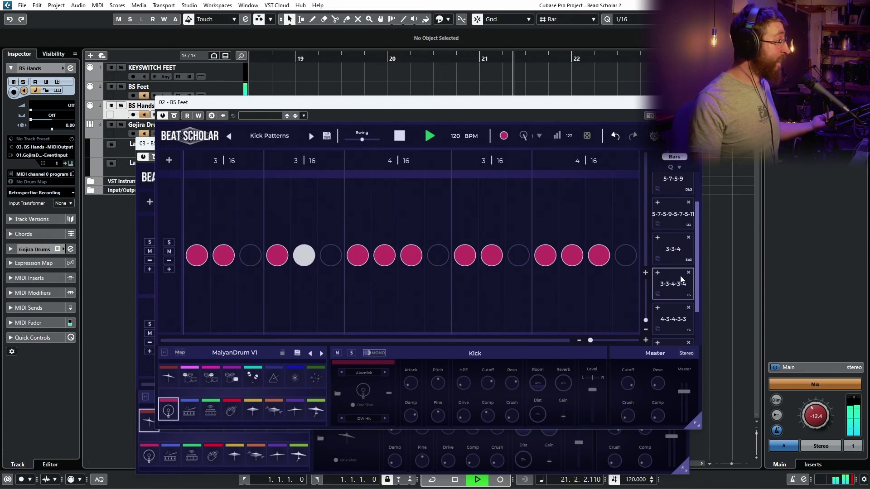
{"action": "left_click", "coordinate": [677, 250]}
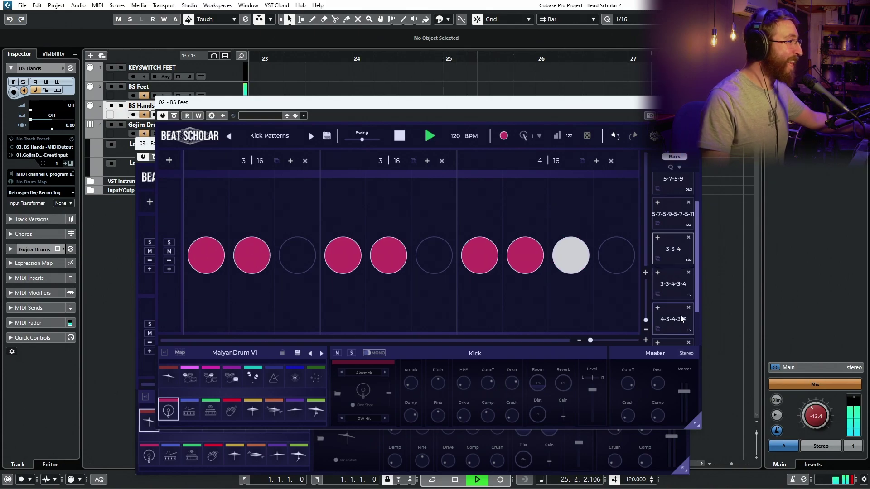
{"action": "scroll", "coordinate": [678, 250], "scroll_direction": "down", "scroll_amount": 1}
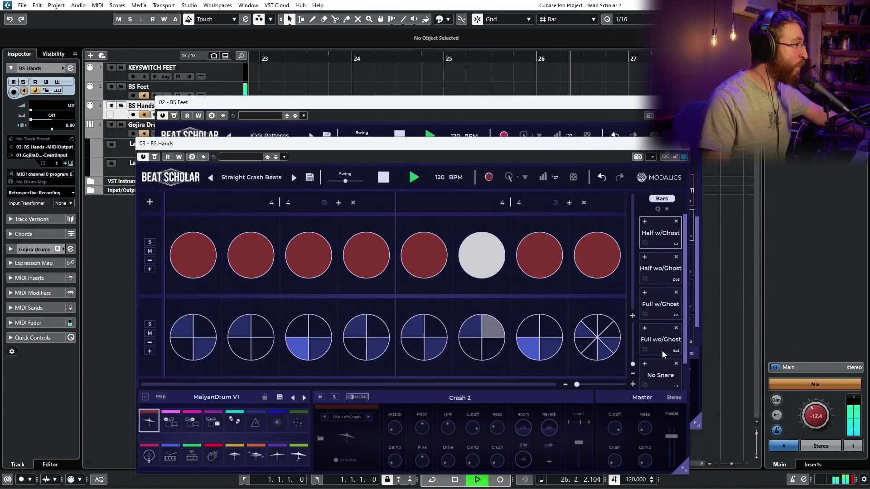
- Move the BS Feet window clear of the BS Hands bars and audition Full wo/Ghost with the 6-5-6-5-4 kick bar
{"action": "left_click", "coordinate": [615, 105]}
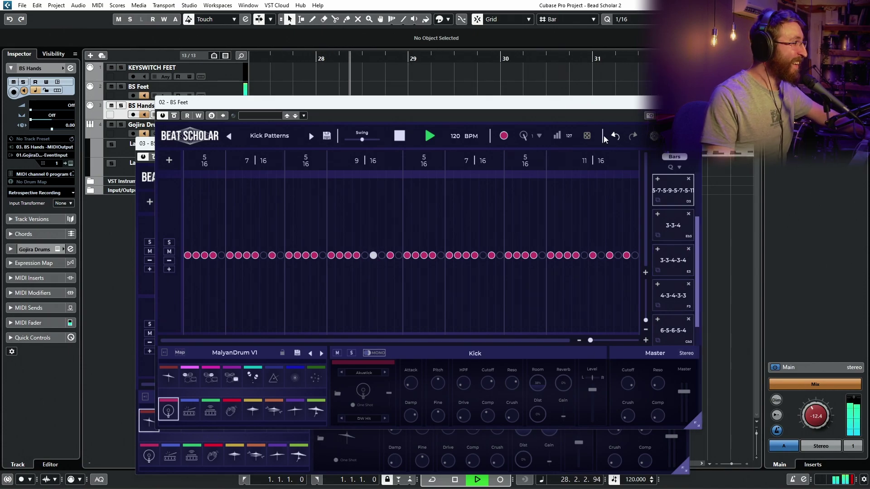
{"action": "left_click_drag", "start_coordinate": [615, 105], "coordinate": [514, 120]}
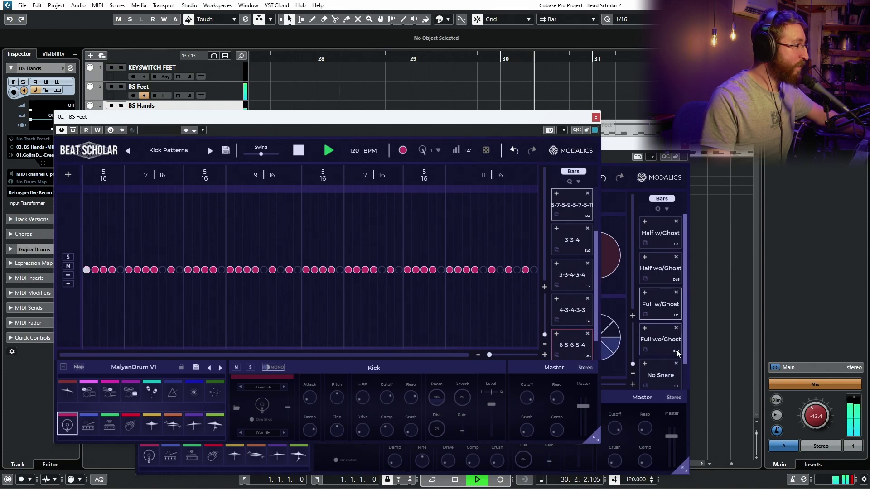
{"action": "left_click", "coordinate": [660, 340]}
{"action": "left_click", "coordinate": [365, 111]}
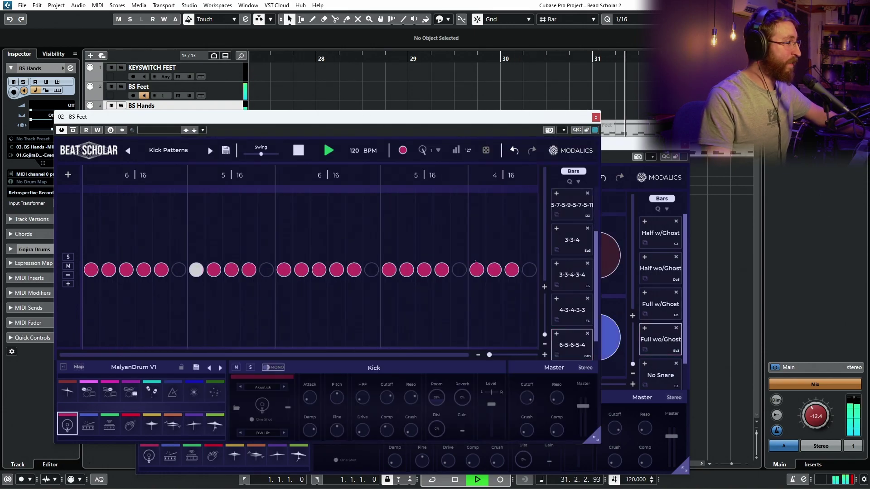
- Switch BS Hands to Half w/Ghost and BS Feet to 3-3-4, listen to the combination, and stop playback
{"action": "left_click", "coordinate": [662, 232]}
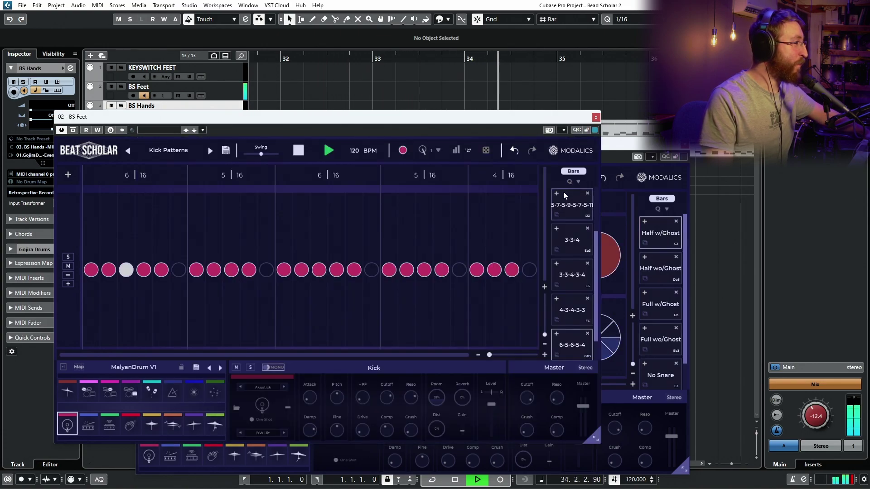
{"action": "left_click", "coordinate": [573, 238]}
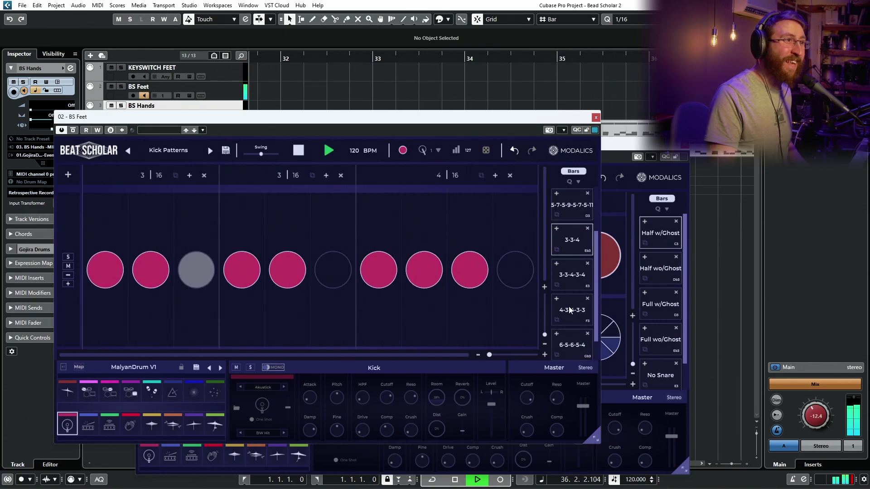
{"action": "key", "text": "space"}
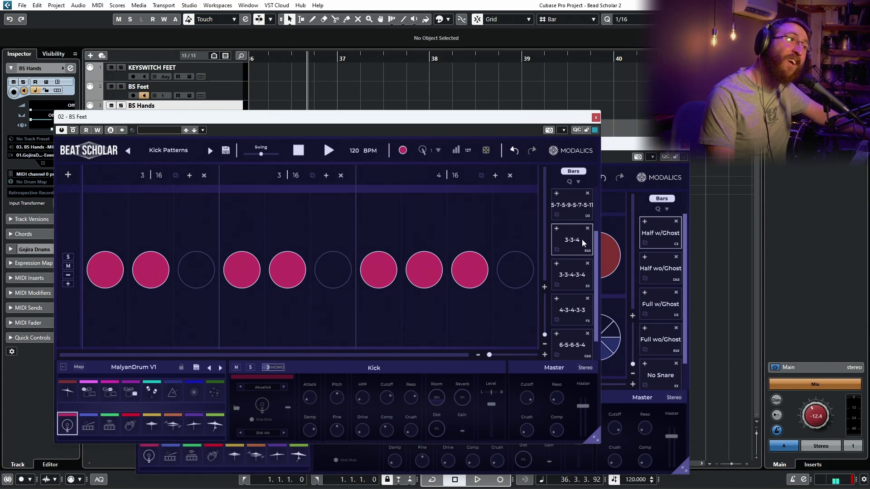
- Compare the 7-7-7-9, 5-7-5-9 and 5-7-5-9-5-7-5-11 kick bars, ending on 7-7-7-9 with the cursor at the project start
{"action": "scroll", "coordinate": [571, 294], "scroll_direction": "up", "scroll_amount": 1}
{"action": "scroll", "coordinate": [576, 307], "scroll_direction": "up", "scroll_amount": 1}
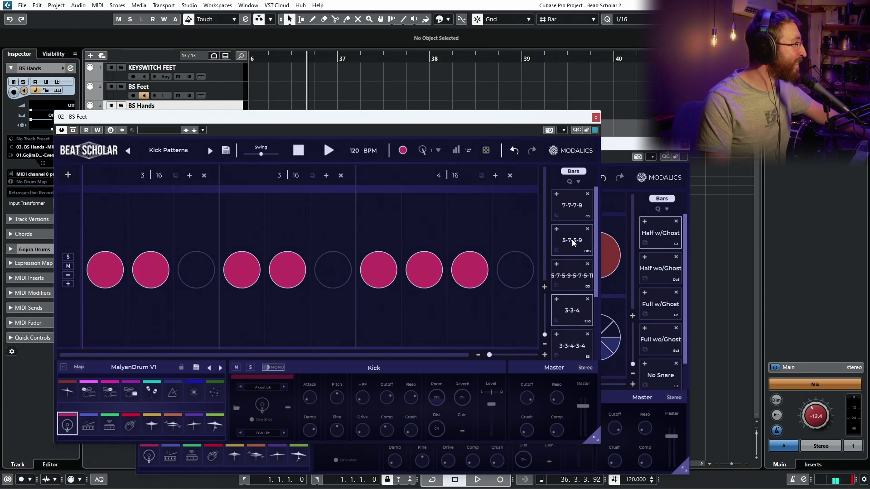
{"action": "left_click", "coordinate": [570, 211]}
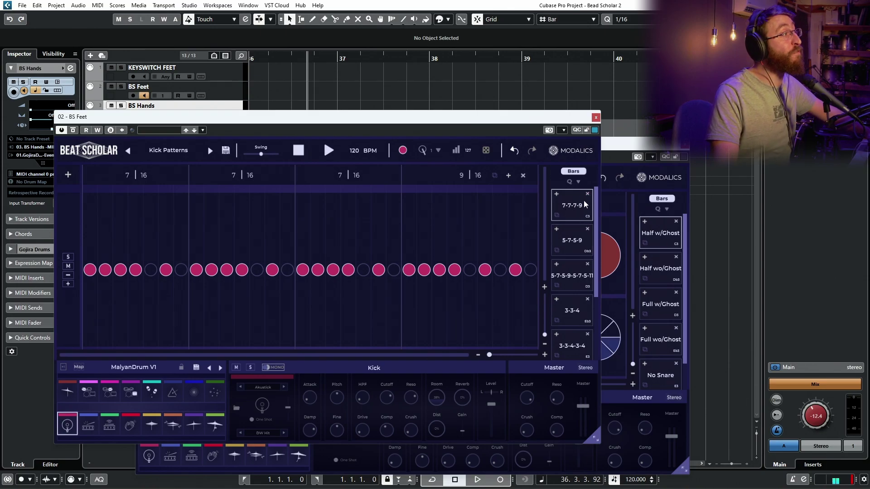
{"action": "left_click", "coordinate": [575, 240]}
{"action": "left_click", "coordinate": [571, 273]}
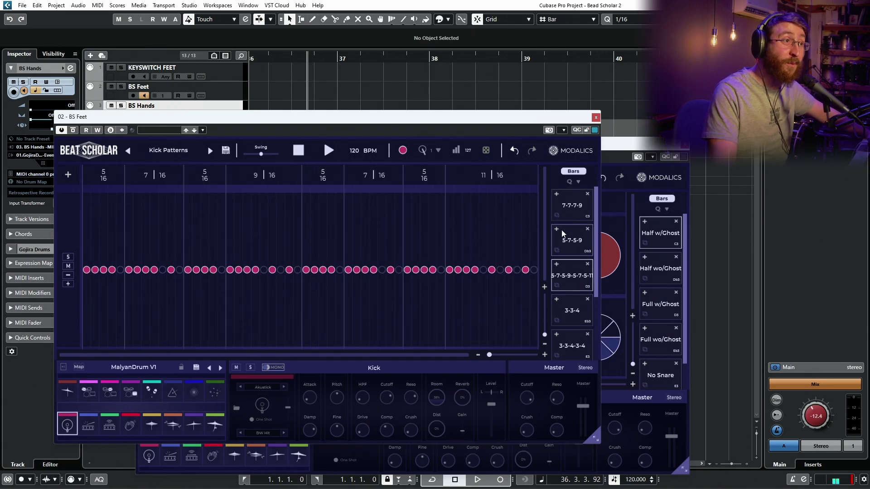
{"action": "left_click", "coordinate": [572, 240]}
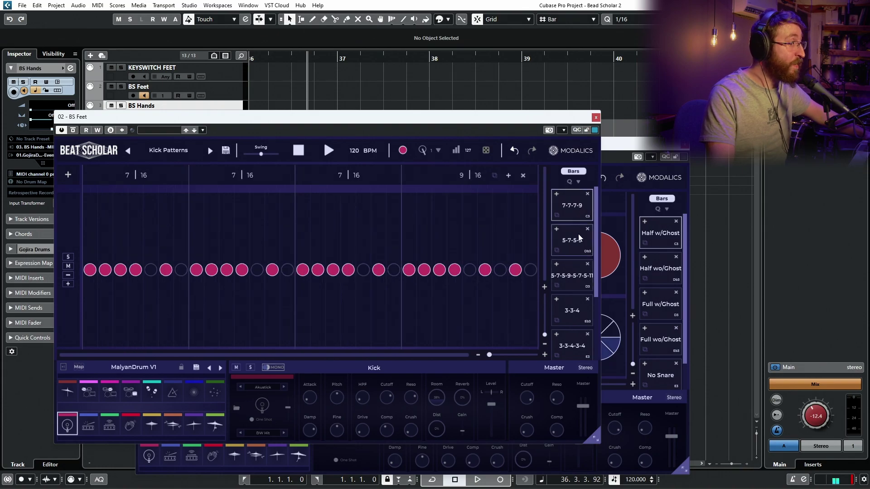
{"action": "left_click", "coordinate": [575, 273]}
{"action": "left_click", "coordinate": [578, 210]}
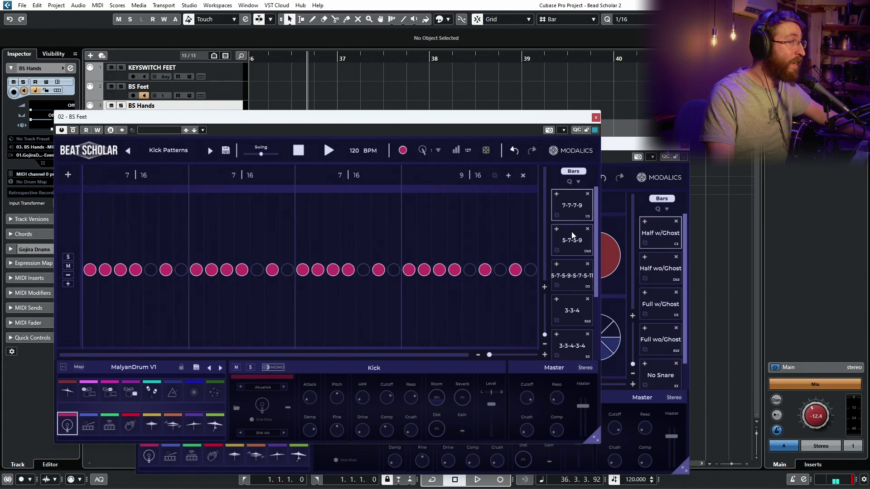
{"action": "left_click", "coordinate": [571, 265]}
{"action": "left_click", "coordinate": [573, 206]}
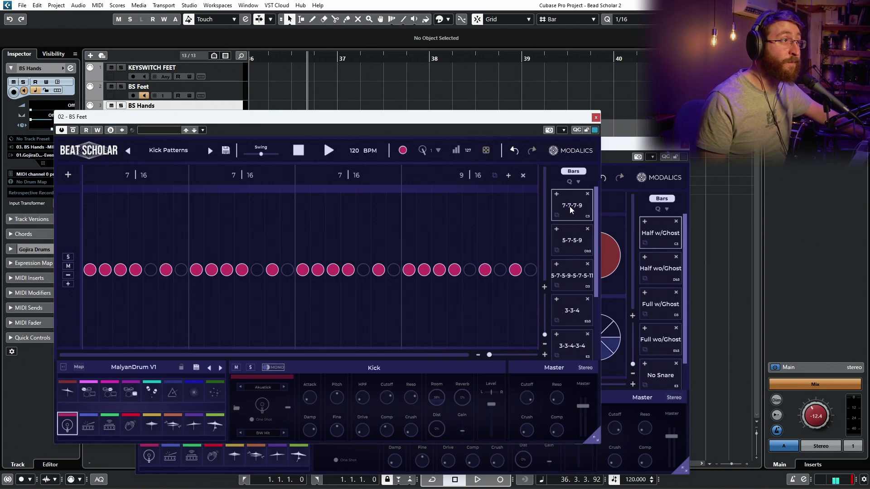
{"action": "key", "text": "space"}
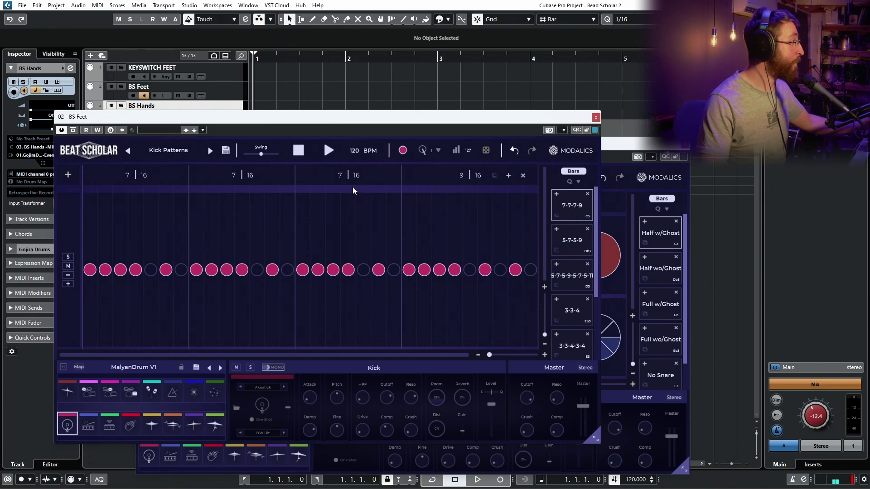
- Load the Kick+Snare Patterns preset from the Modules - Feet Only user presets into BS Feet
{"action": "left_click", "coordinate": [173, 150]}
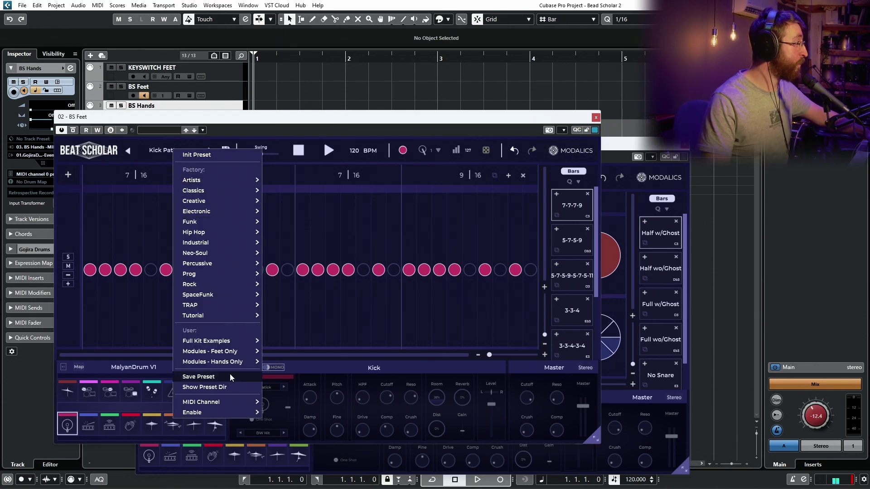
{"action": "mouse_move", "coordinate": [235, 351]}
{"action": "mouse_move", "coordinate": [276, 351]}
{"action": "left_click", "coordinate": [327, 353]}
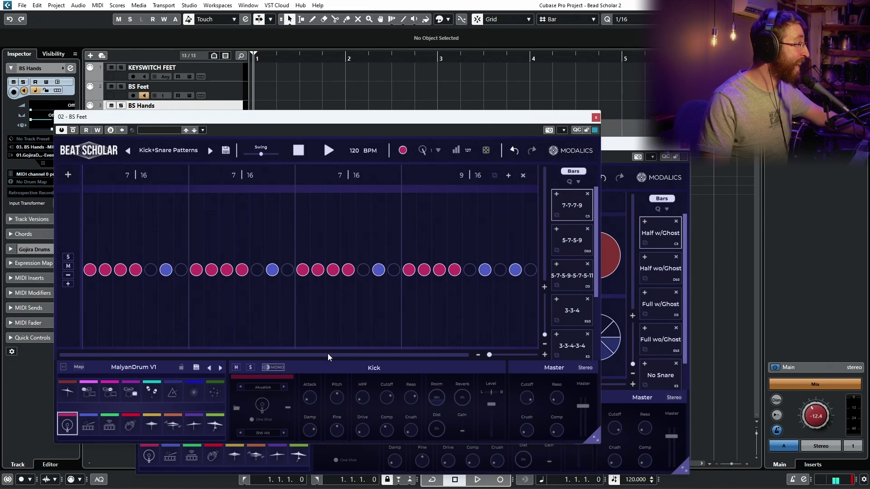
- Switch BS Hands to the No Snare bar so that only the crash pattern remains
{"action": "left_click", "coordinate": [686, 294]}
{"action": "scroll", "coordinate": [661, 295], "scroll_direction": "down", "scroll_amount": 1}
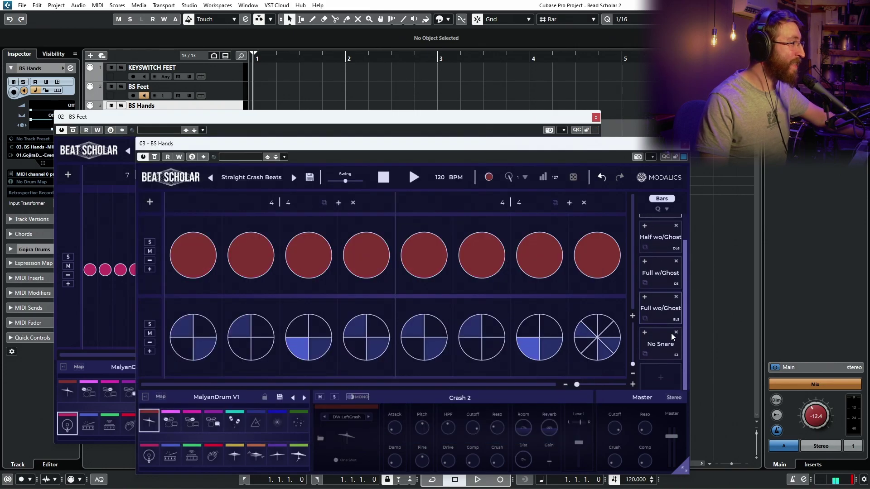
{"action": "left_click", "coordinate": [661, 344]}
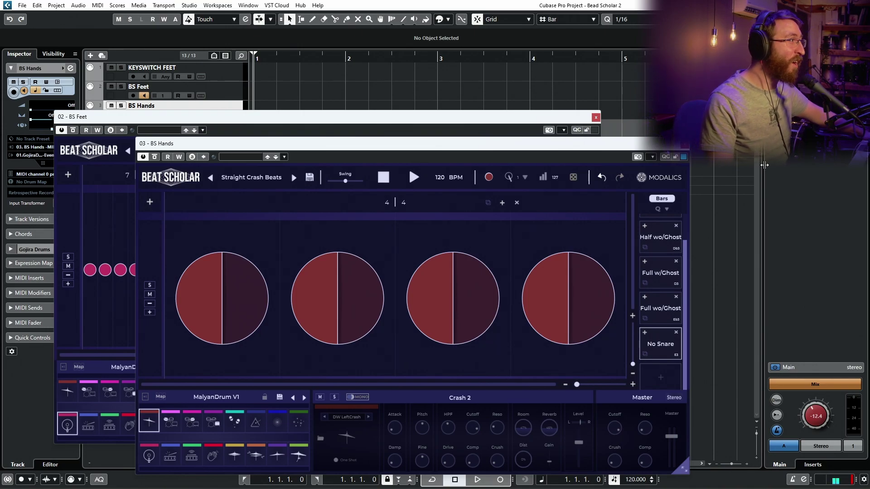
- Close the BS Hands window and move the BS Feet window so its bar list is fully accessible
{"action": "left_click", "coordinate": [687, 151]}
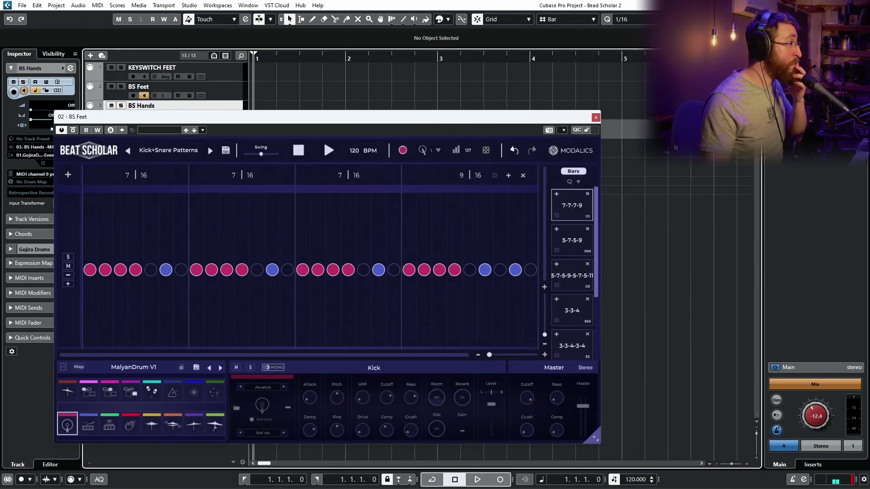
{"action": "left_click_drag", "start_coordinate": [556, 120], "coordinate": [647, 137]}
{"action": "left_click_drag", "start_coordinate": [407, 103], "coordinate": [434, 113]}
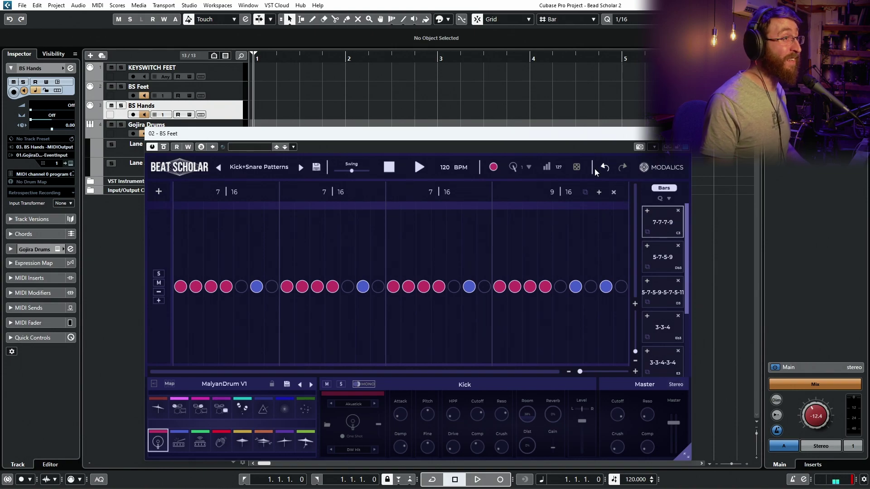
{"action": "left_click_drag", "start_coordinate": [567, 140], "coordinate": [527, 143]}
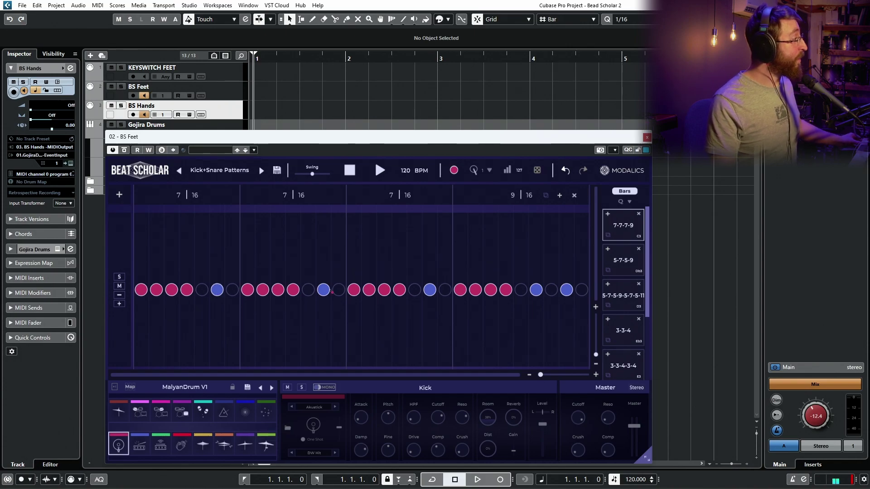
- Audition the snare and kick sounds alternately in BS Feet
{"action": "left_click", "coordinate": [138, 447]}
{"action": "left_click", "coordinate": [124, 447]}
{"action": "left_click", "coordinate": [139, 446]}
{"action": "left_click", "coordinate": [125, 445]}
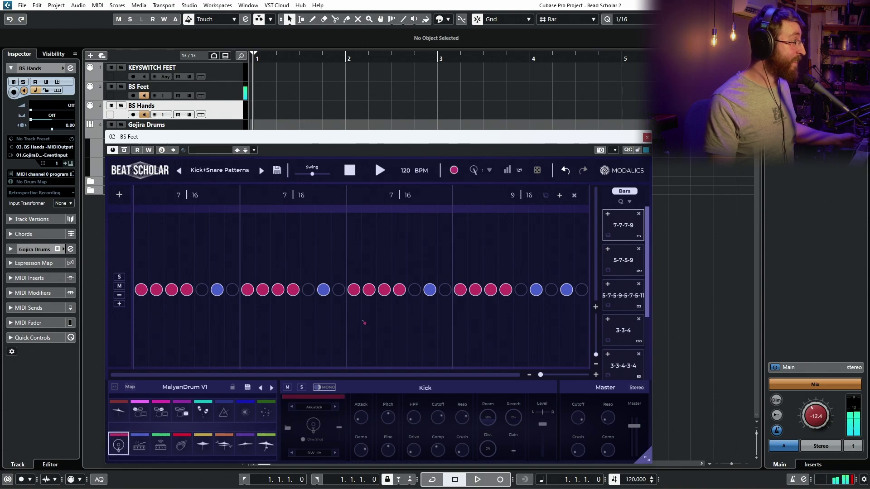
- Play the 7-7-7-9 kick+snare bar over the No Snare crash beat and stop playback
{"action": "key", "text": "space"}
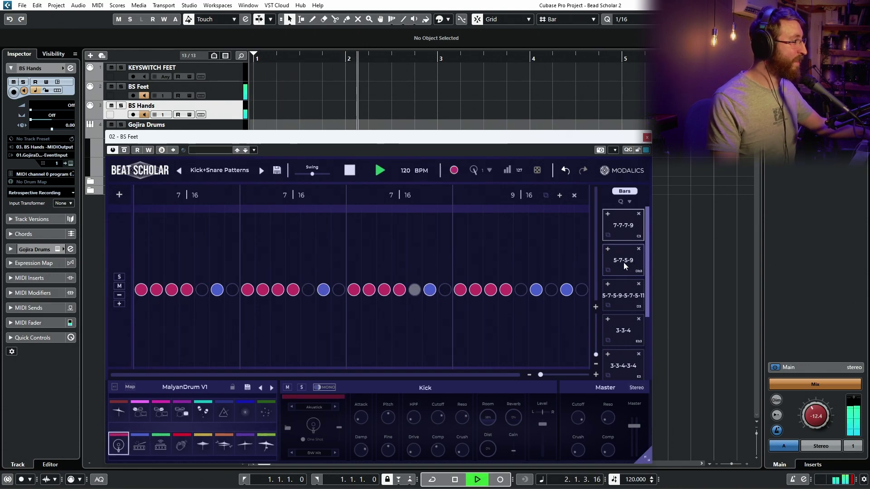
{"action": "left_click", "coordinate": [625, 201]}
{"action": "left_click", "coordinate": [623, 209]}
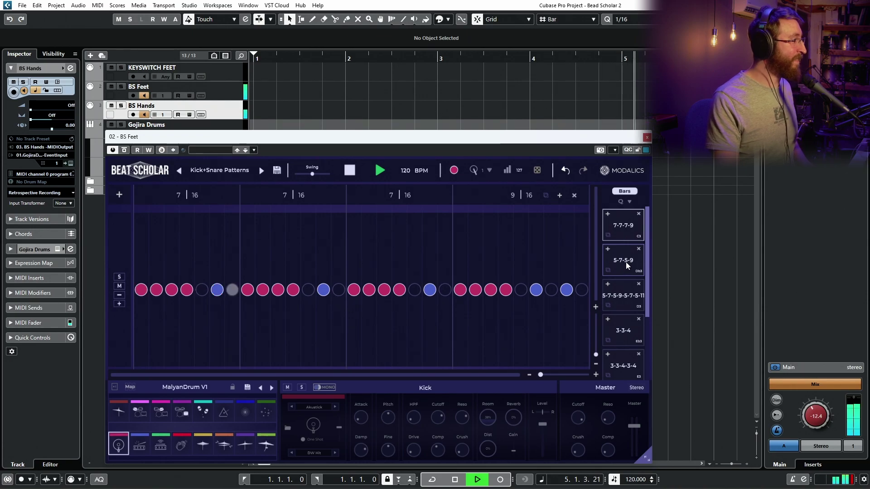
{"action": "key", "text": "space"}
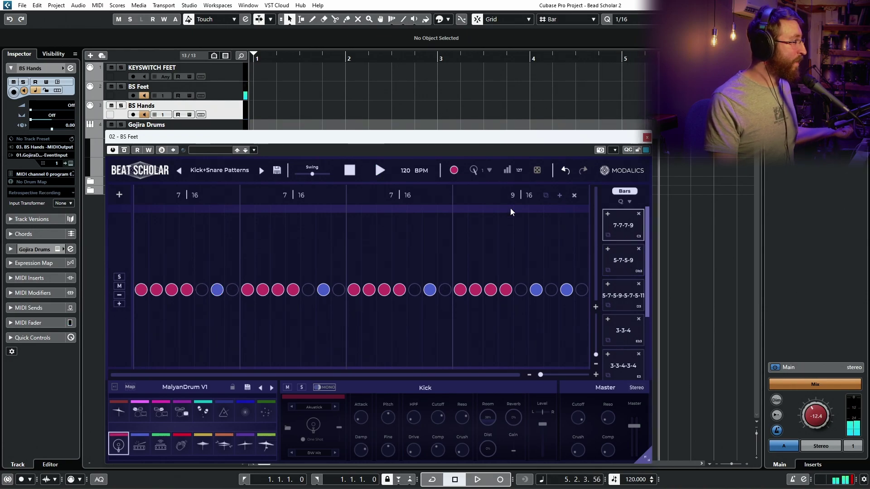
- Show the individual patterns of the 7-7-7-9 bar and append a copy of the first 7/16 pattern as the fifth
{"action": "right_click", "coordinate": [189, 190]}
{"action": "left_click", "coordinate": [206, 204]}
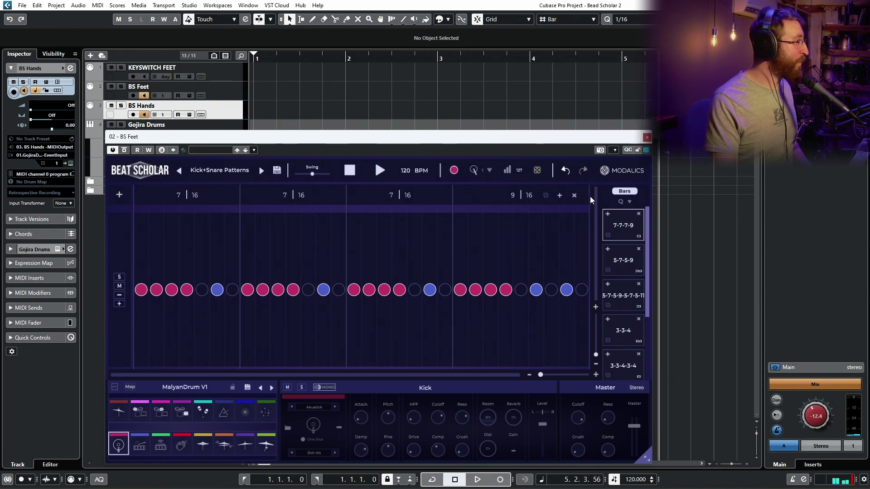
{"action": "left_click", "coordinate": [625, 192]}
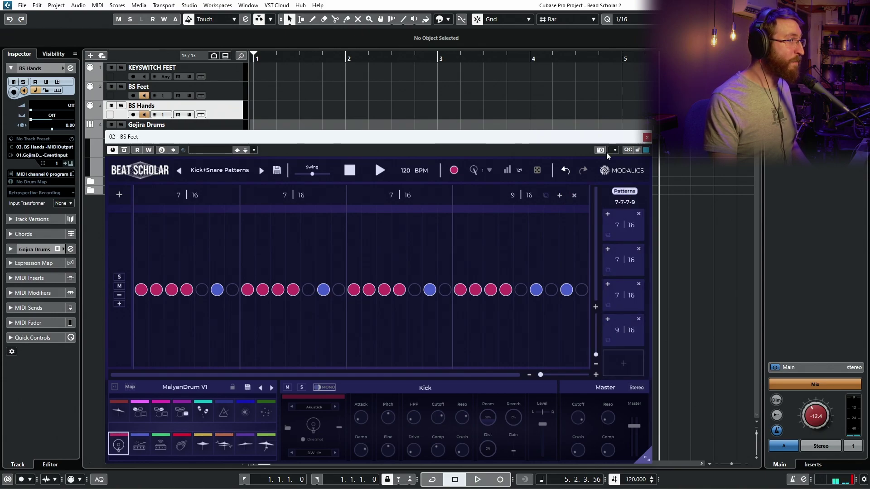
{"action": "left_click_drag", "start_coordinate": [591, 140], "coordinate": [572, 142]}
{"action": "right_click", "coordinate": [605, 231]}
{"action": "left_click", "coordinate": [590, 239]}
{"action": "left_click", "coordinate": [613, 365]}
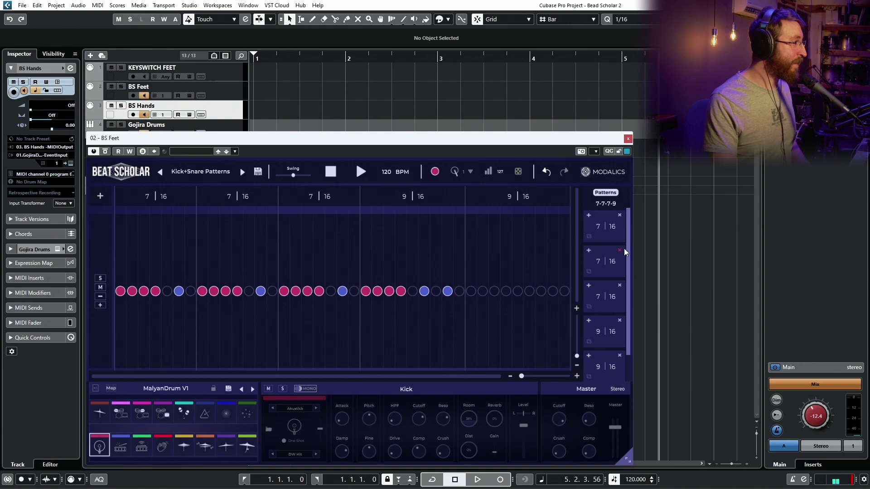
{"action": "right_click", "coordinate": [618, 362]}
{"action": "left_click", "coordinate": [603, 313]}
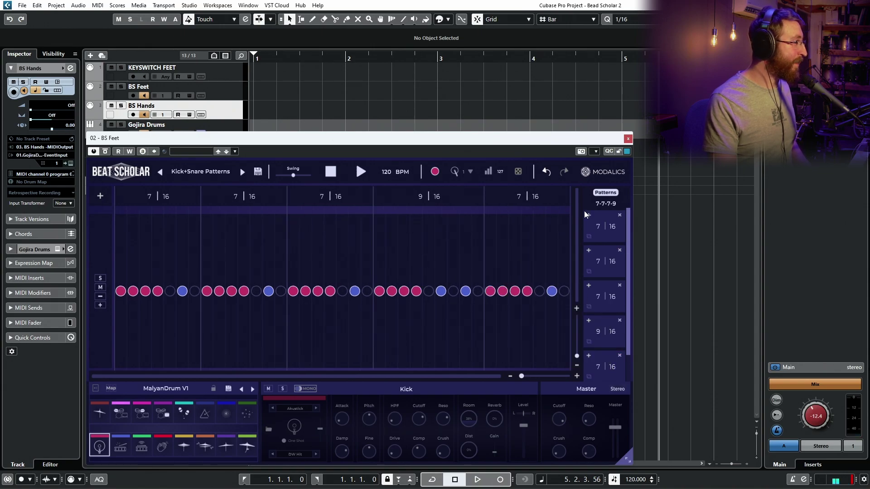
- Append two more copies of the 7/16 kick+snare pattern as the sixth and seventh patterns
{"action": "scroll", "coordinate": [610, 320], "scroll_direction": "down", "scroll_amount": 1}
{"action": "left_click", "coordinate": [596, 353]}
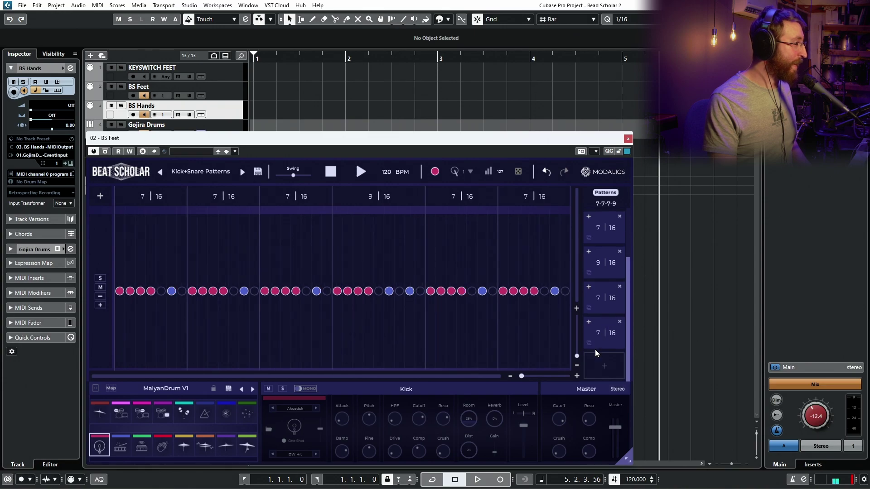
{"action": "left_click", "coordinate": [591, 355]}
{"action": "right_click", "coordinate": [607, 319]}
{"action": "left_click", "coordinate": [577, 271]}
{"action": "scroll", "coordinate": [603, 309], "scroll_direction": "up", "scroll_amount": 1}
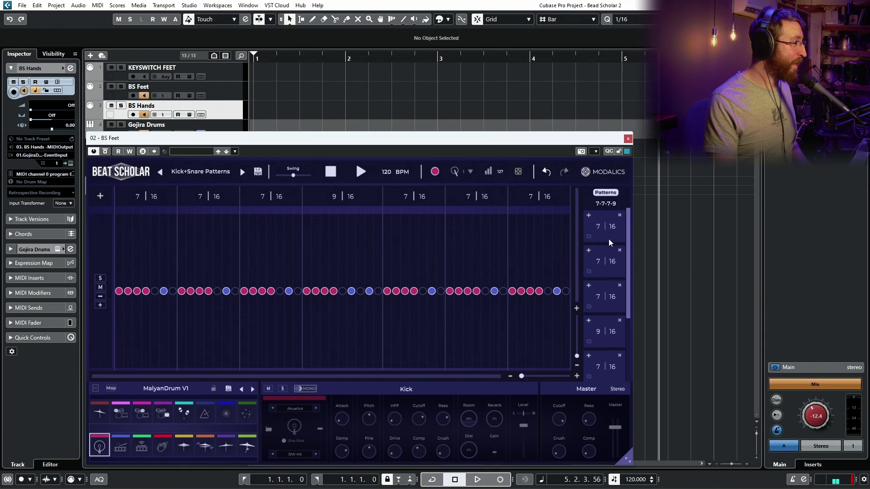
- Append a copy of the 9/16 pattern and extend it to 11/16, with a kick on step 8 and a snare on step 10
{"action": "scroll", "coordinate": [609, 344], "scroll_direction": "down", "scroll_amount": 3}
{"action": "left_click", "coordinate": [610, 364]}
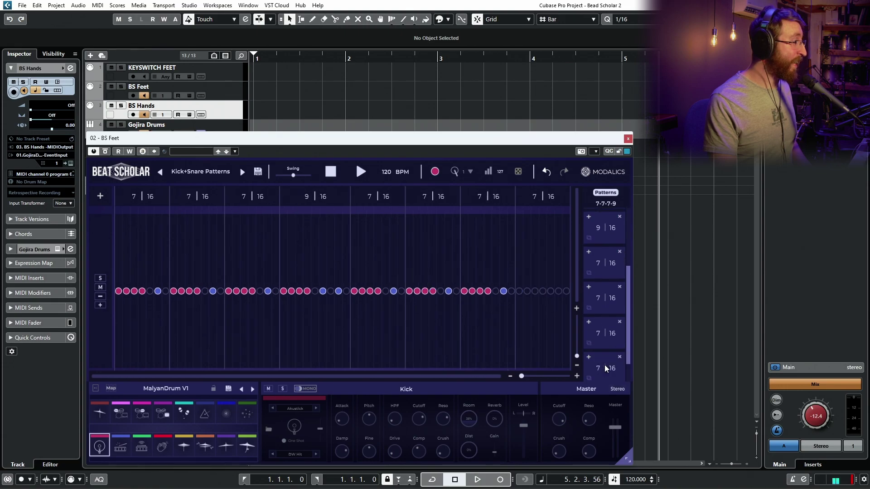
{"action": "right_click", "coordinate": [603, 334]}
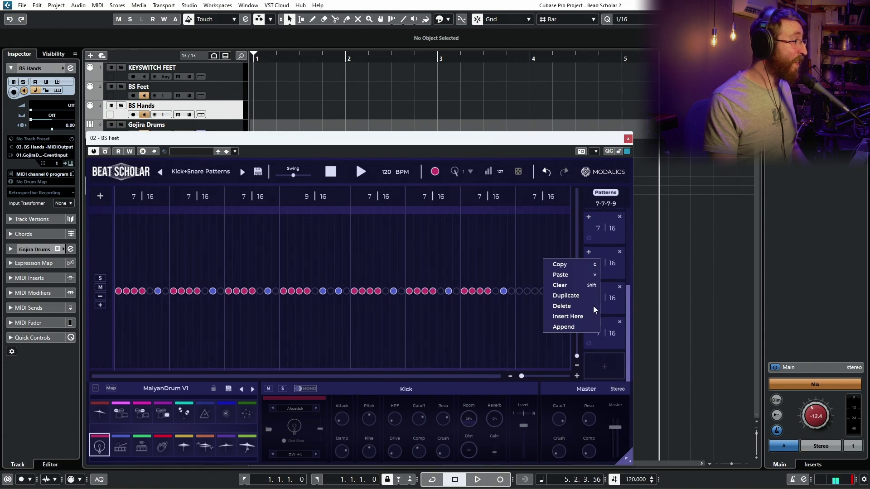
{"action": "left_click", "coordinate": [566, 280]}
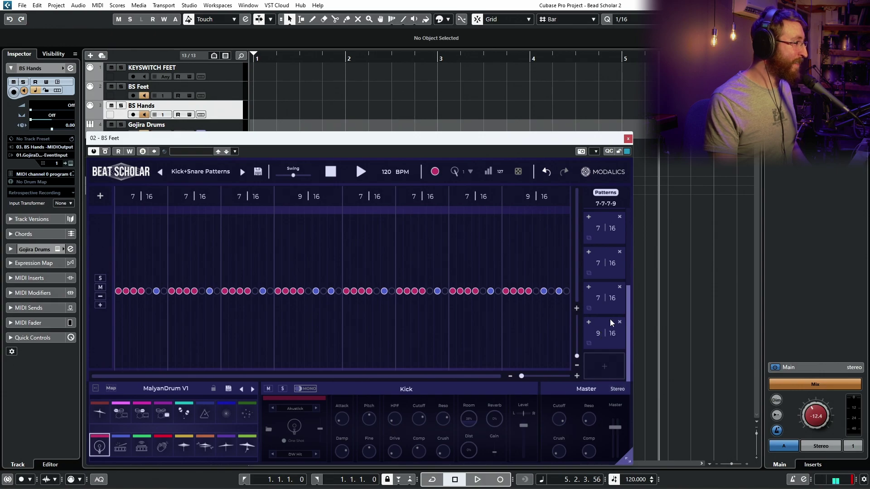
{"action": "left_click_drag", "start_coordinate": [528, 199], "coordinate": [531, 189]}
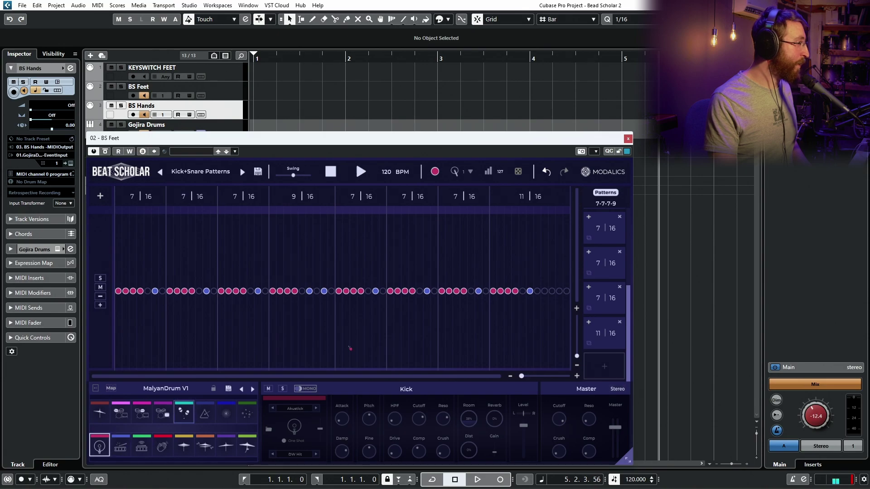
{"action": "left_click", "coordinate": [120, 446]}
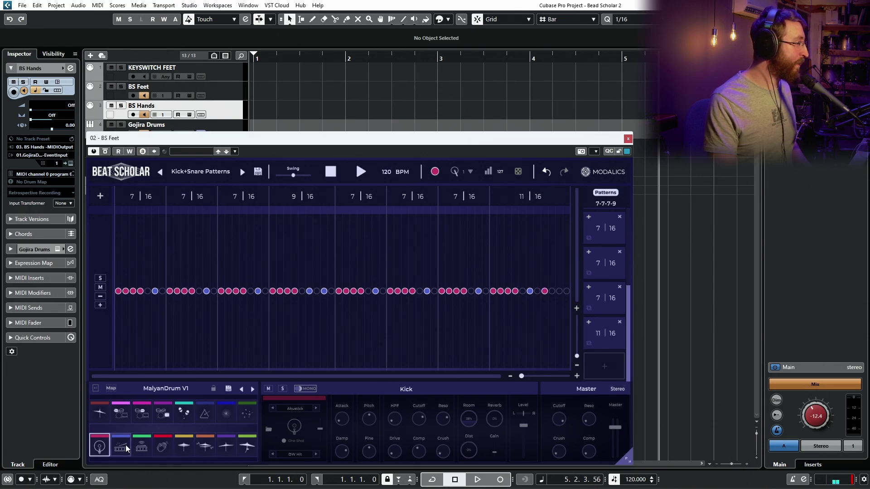
- Play the extended kick+snare bar with the crash beat from the project start, pausing and resuming before stopping
{"action": "key", "text": "Home"}
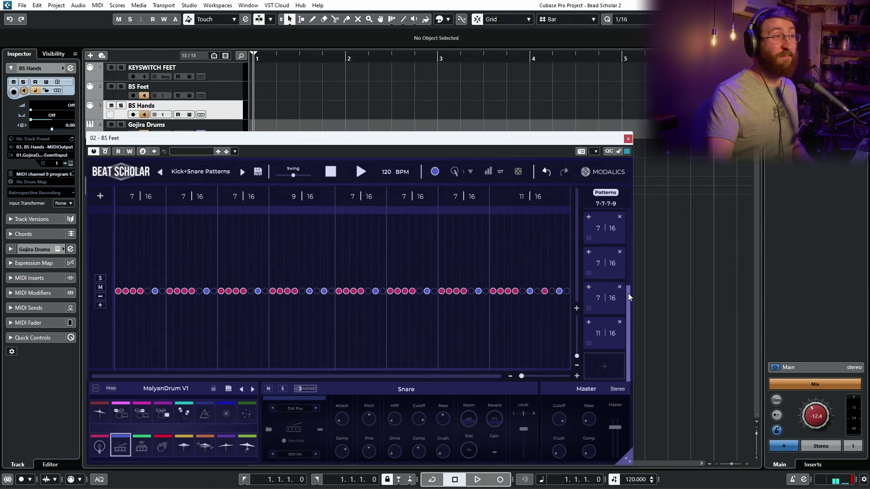
{"action": "key", "text": "space"}
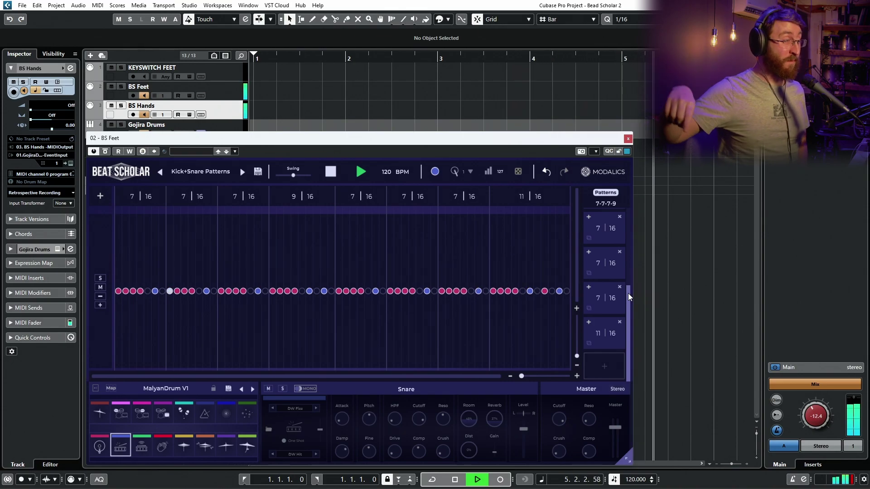
{"action": "key", "text": "space"}
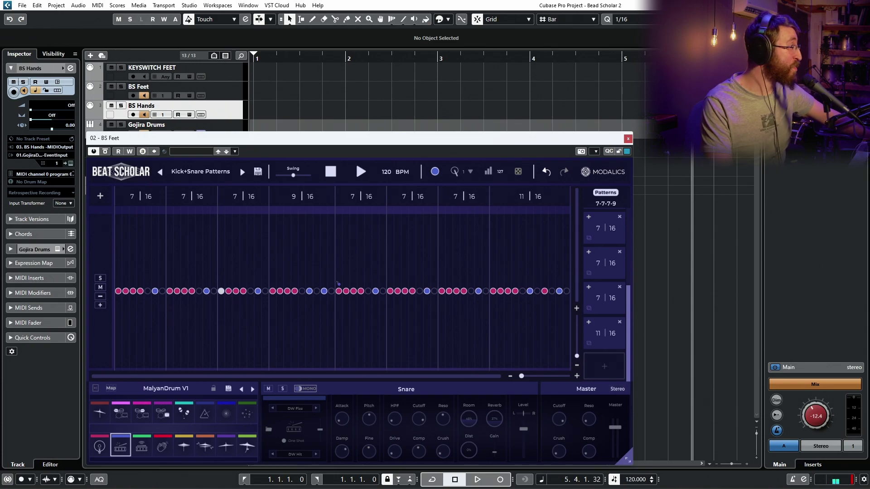
{"action": "mouse_move", "coordinate": [523, 375]}
{"action": "left_mouse_down"}
{"action": "mouse_move", "coordinate": [533, 376]}
{"action": "mouse_move", "coordinate": [521, 375]}
{"action": "left_mouse_up"}
{"action": "key", "text": "space"}
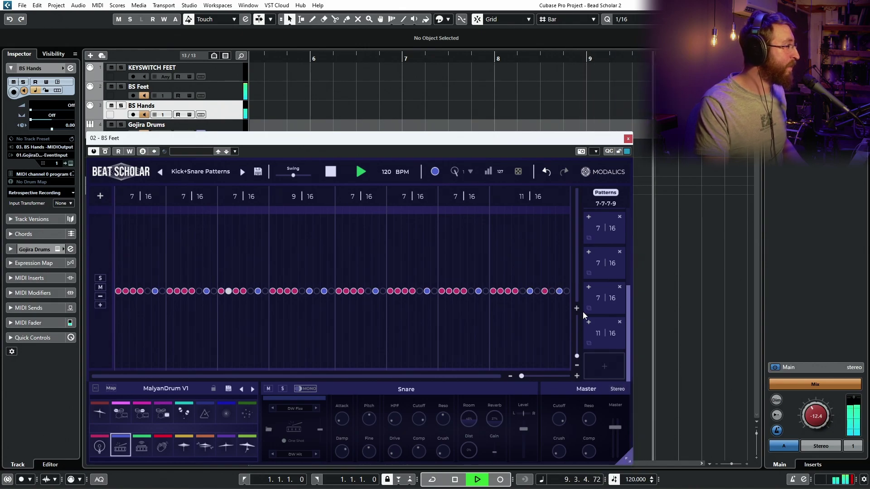
{"action": "key", "text": "space"}
- Place the project cursor at bar 53 and play the combined patterns from there
{"action": "key", "text": "shift+f"}
{"action": "key", "text": "g"}
{"action": "key", "text": "g"}
{"action": "left_click", "coordinate": [692, 149]}
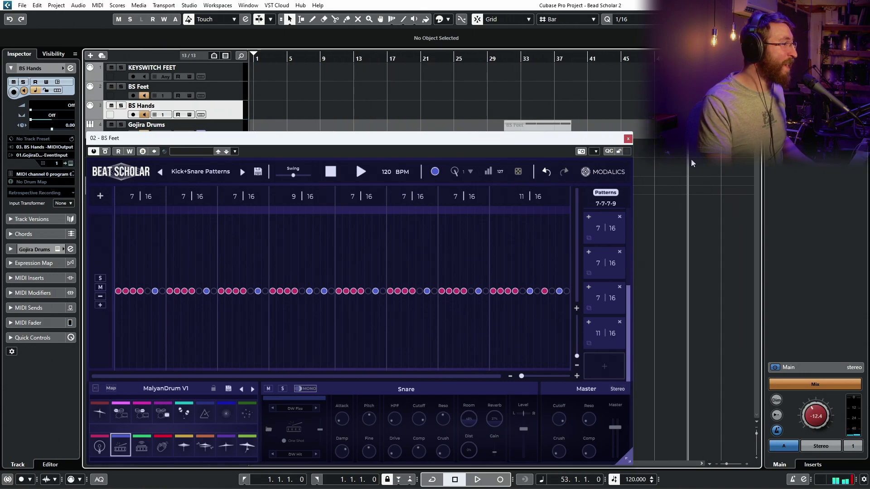
{"action": "key", "text": "space"}
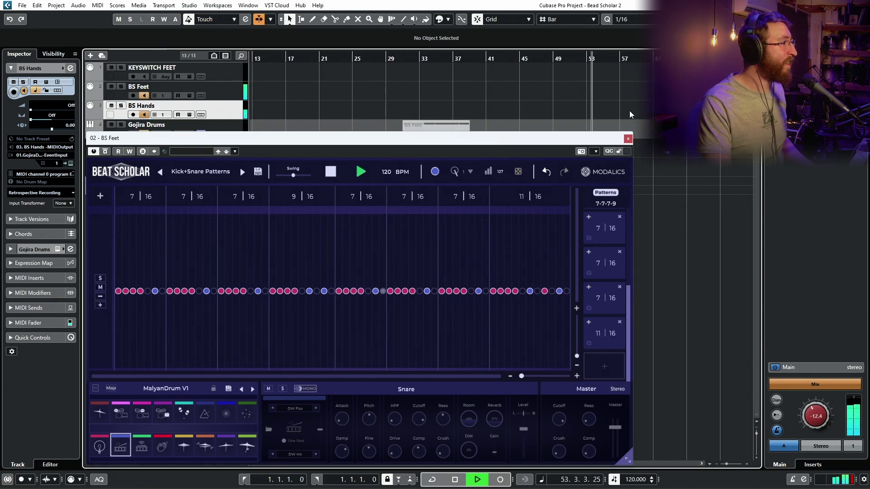
- Uncover the tracks, arm BS Feet and BS Hands, and record both from bar 65 to past bar 67
{"action": "left_click_drag", "start_coordinate": [300, 141], "coordinate": [267, 126]}
{"action": "left_click", "coordinate": [132, 114]}
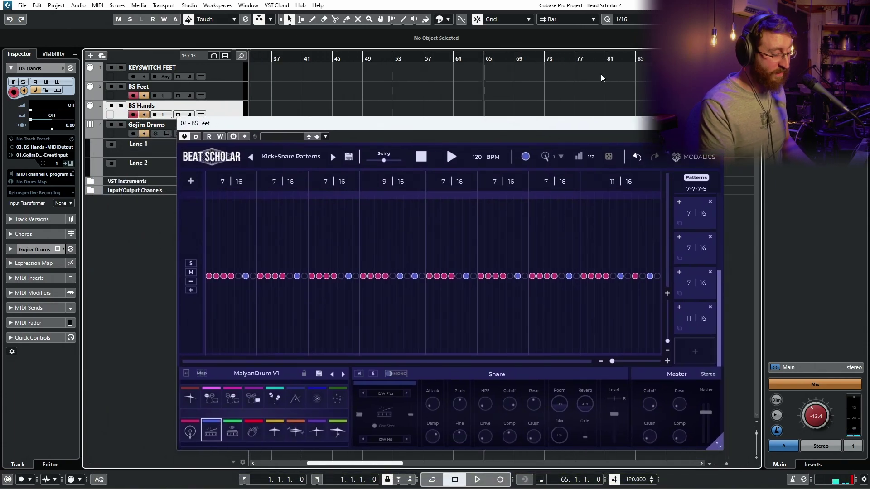
{"action": "key", "text": "KP_Multiply"}
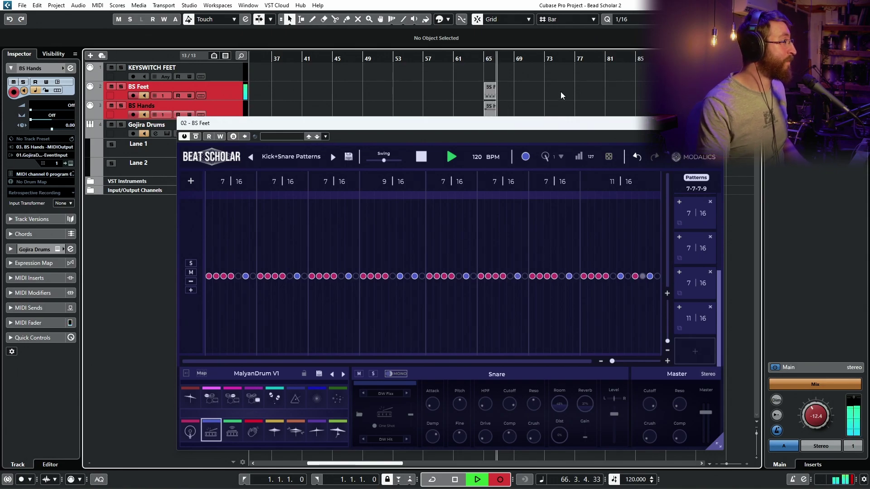
{"action": "key", "text": "space"}
- Split the recorded BS Feet and BS Hands parts at bar 67 and delete the excess after it
{"action": "scroll", "coordinate": [529, 92], "scroll_direction": "up", "scroll_amount": 4}
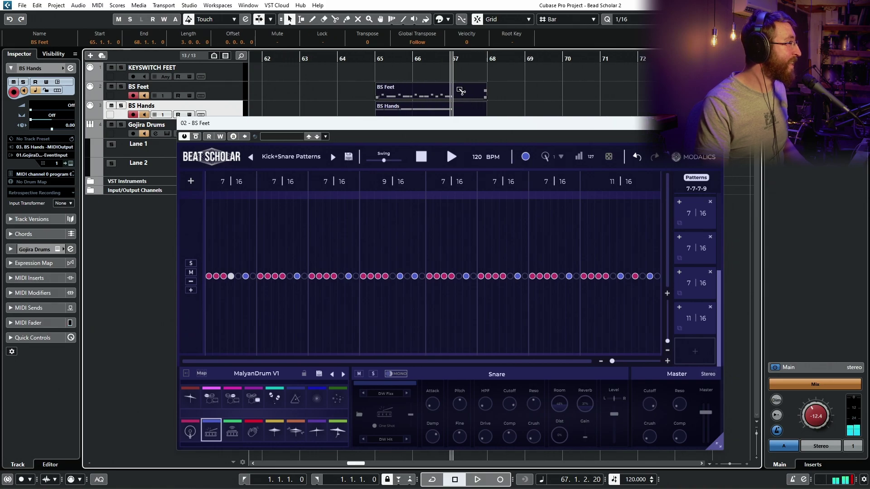
{"action": "left_click", "coordinate": [461, 90], "text": "alt"}
{"action": "left_click_drag", "start_coordinate": [484, 93], "coordinate": [471, 108]}
{"action": "key", "text": "Delete"}
- Record a second take of both tracks from bar 72 and remove the excess after bar 74
{"action": "scroll", "coordinate": [539, 85], "scroll_direction": "down", "scroll_amount": 3}
{"action": "left_click", "coordinate": [614, 62]}
{"action": "key", "text": "KP_Multiply"}
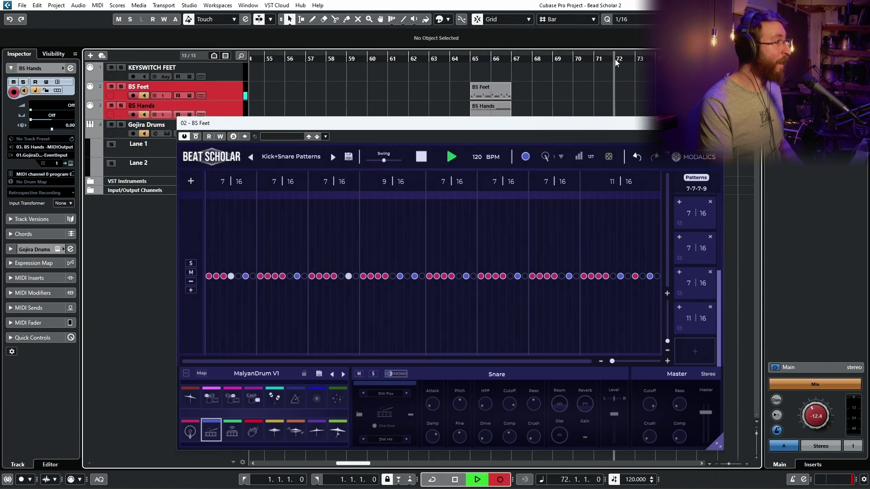
{"action": "scroll", "coordinate": [621, 91], "scroll_direction": "right", "scroll_amount": 2}
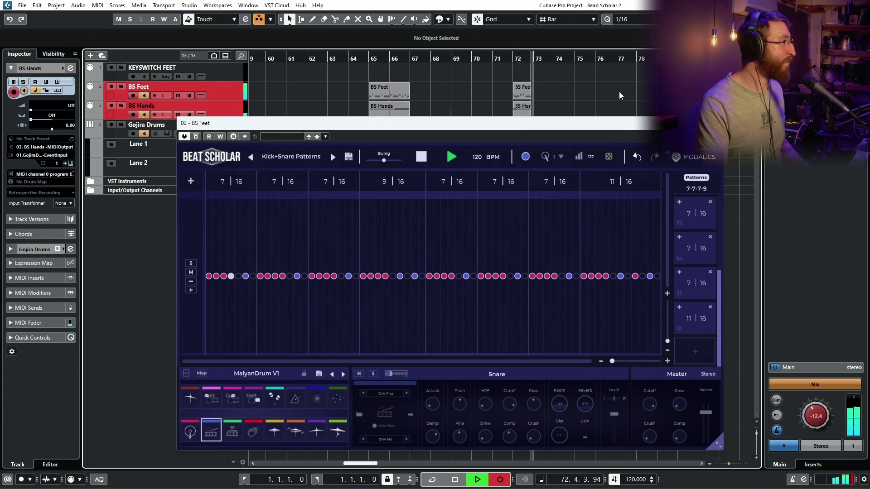
{"action": "scroll", "coordinate": [618, 91], "scroll_direction": "right", "scroll_amount": 1}
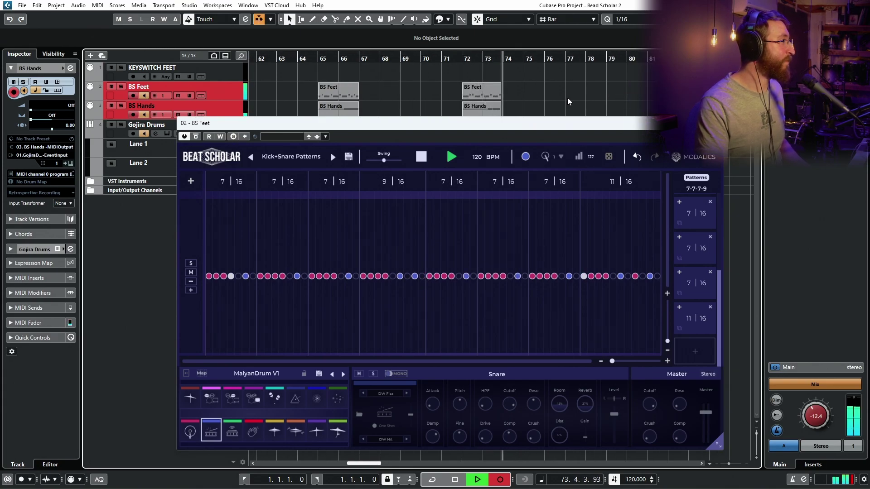
{"action": "key", "text": "space"}
{"action": "left_click", "coordinate": [513, 96]}
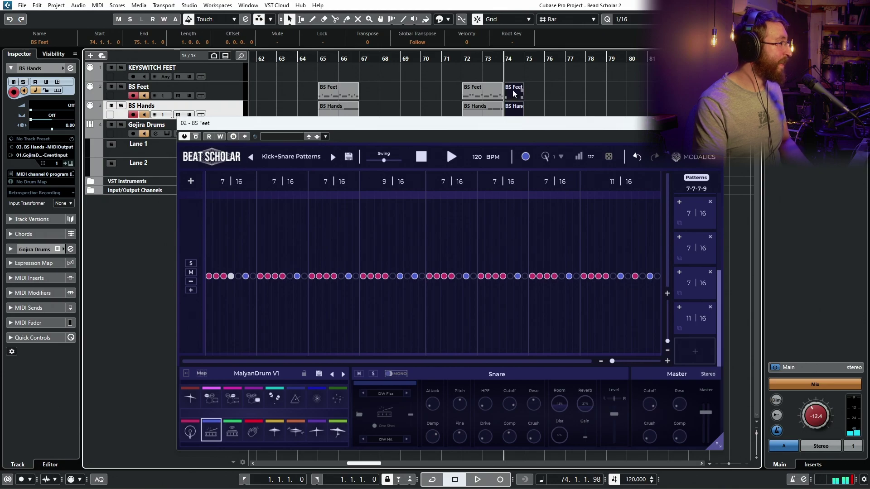
{"action": "key", "text": "Delete"}
- Join the second take to the first at bar 67 and arrange BS Hands in Lane 1 and BS Feet in Lane 2 of Gojira Drums
{"action": "left_click_drag", "start_coordinate": [476, 94], "coordinate": [376, 146]}
{"action": "key", "text": "ctrl+w"}
{"action": "left_click", "coordinate": [373, 115]}
{"action": "left_click_drag", "start_coordinate": [340, 110], "coordinate": [344, 146]}
{"action": "left_click_drag", "start_coordinate": [344, 93], "coordinate": [343, 149]}
{"action": "left_click_drag", "start_coordinate": [390, 90], "coordinate": [344, 168]}
{"action": "left_click", "coordinate": [522, 104]}
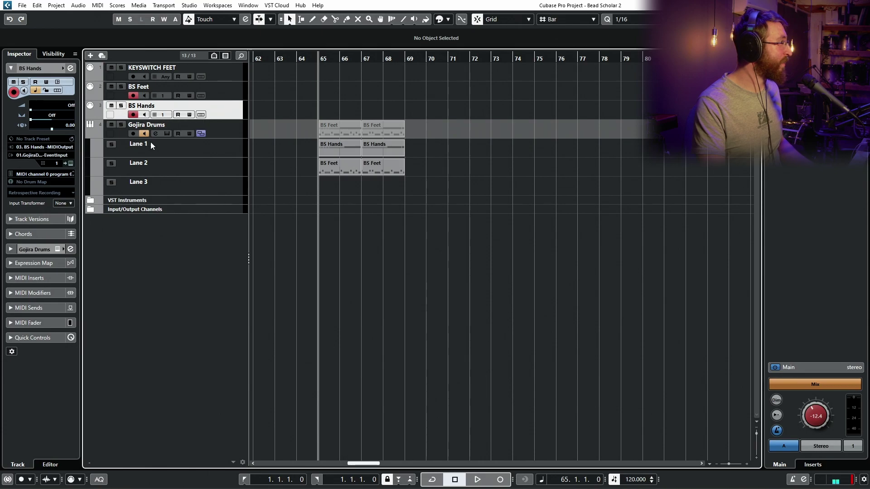
- Disarm BS Feet and BS Hands and play the combined Gojira Drums parts from bar 65
{"action": "left_click", "coordinate": [133, 114]}
{"action": "key", "text": "space"}
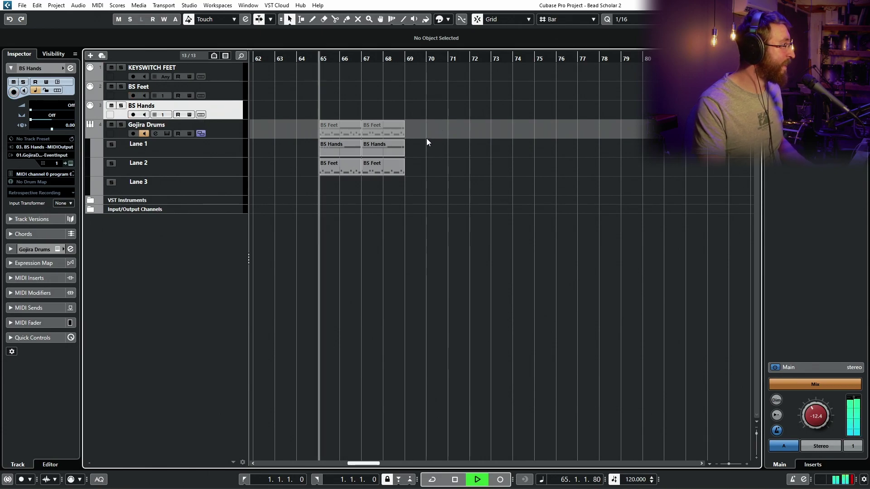
- Loop playback of the combined BS Hands and BS Feet parts in Gojira Drums from bar 65 to bar 69, ending with playback stopped
{"action": "key", "text": "h"}
{"action": "key", "text": "h"}
{"action": "key", "text": "h"}
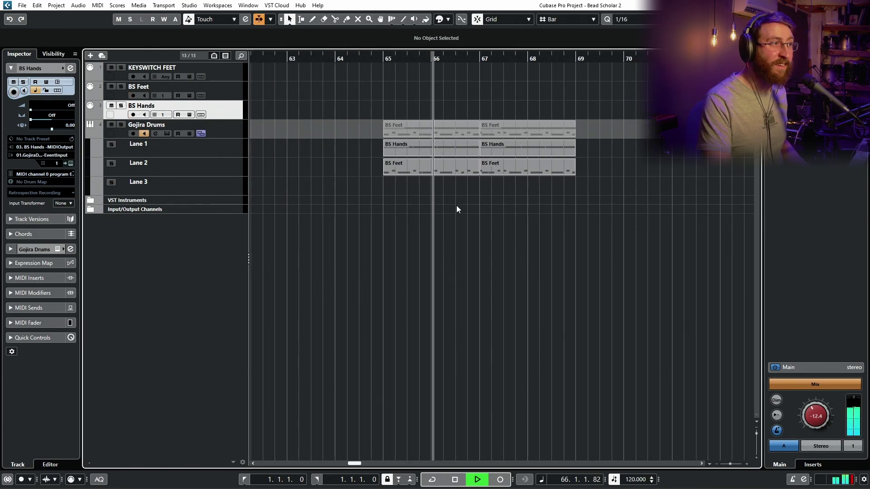
{"action": "scroll", "coordinate": [511, 240], "scroll_direction": "right", "scroll_amount": 1}
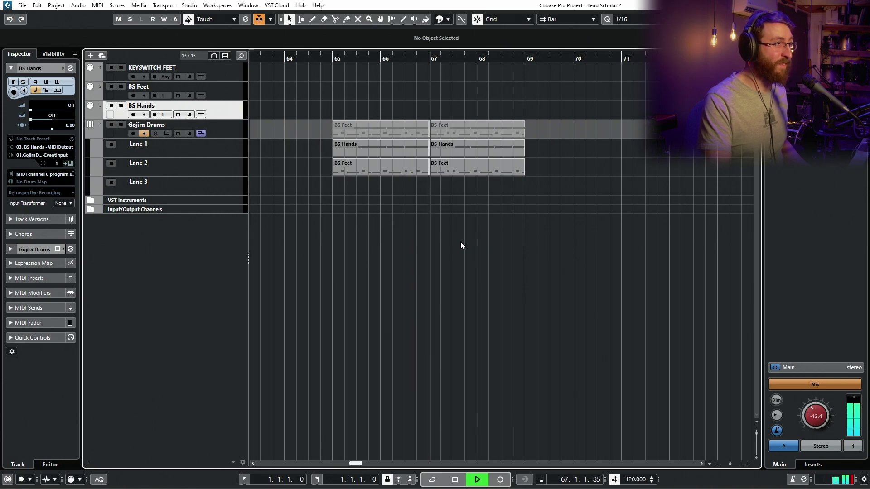
{"action": "left_click_drag", "start_coordinate": [526, 244], "coordinate": [534, 267]}
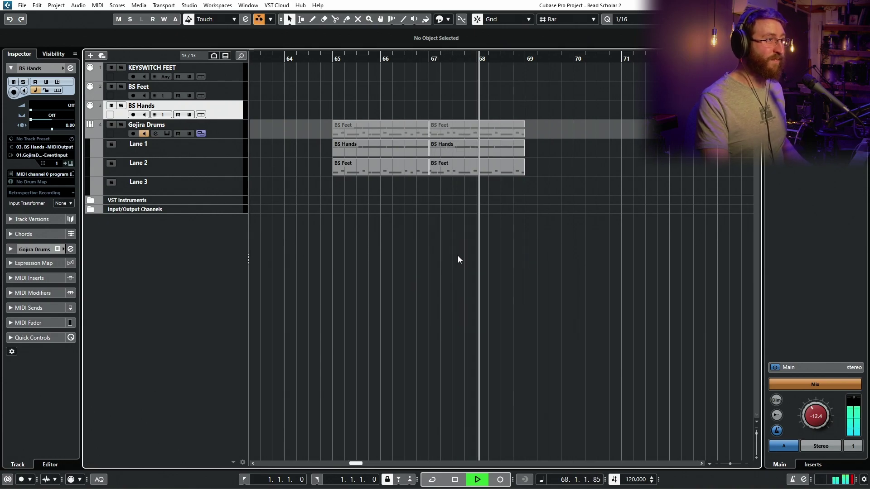
{"action": "left_click", "coordinate": [398, 122]}
{"action": "key", "text": "KP_Divide"}
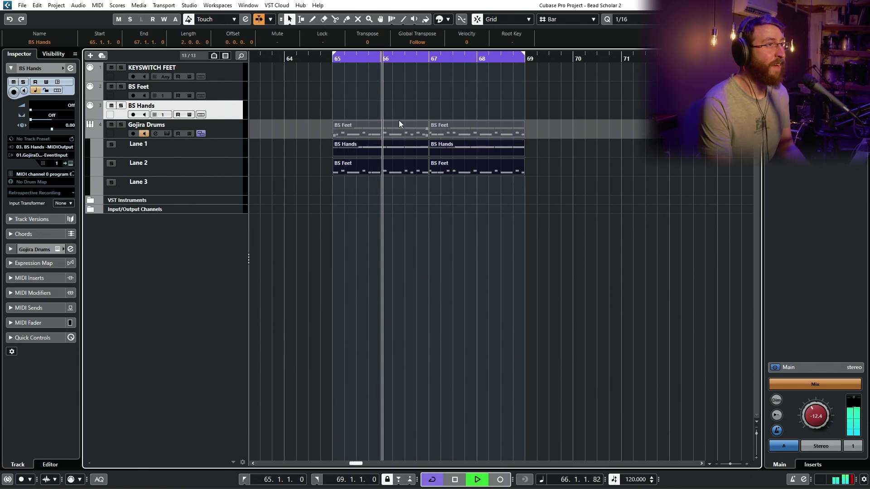
{"action": "key", "text": "space"}
- Delete all the BS Hands and BS Feet parts between bars 65 and 69 in Gojira Drums and turn off cycle playback
{"action": "left_click_drag", "start_coordinate": [568, 260], "coordinate": [293, 104]}
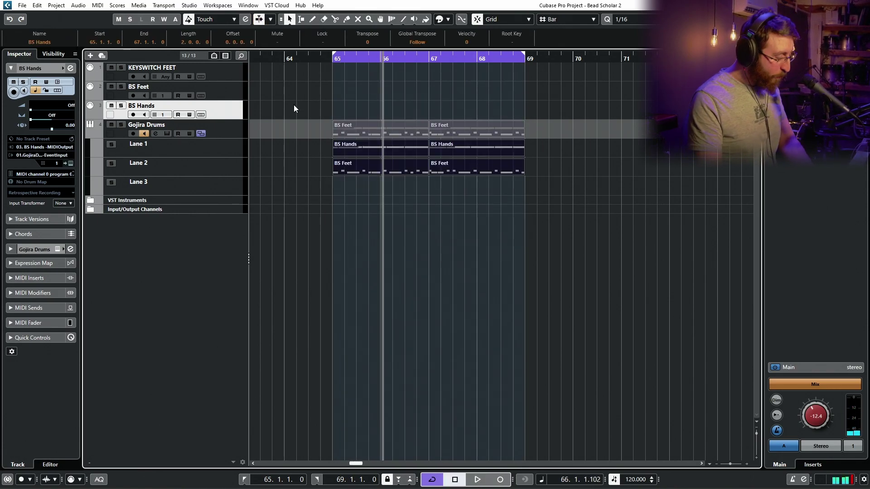
{"action": "key", "text": "Delete"}
{"action": "key", "text": "KP_Divide"}
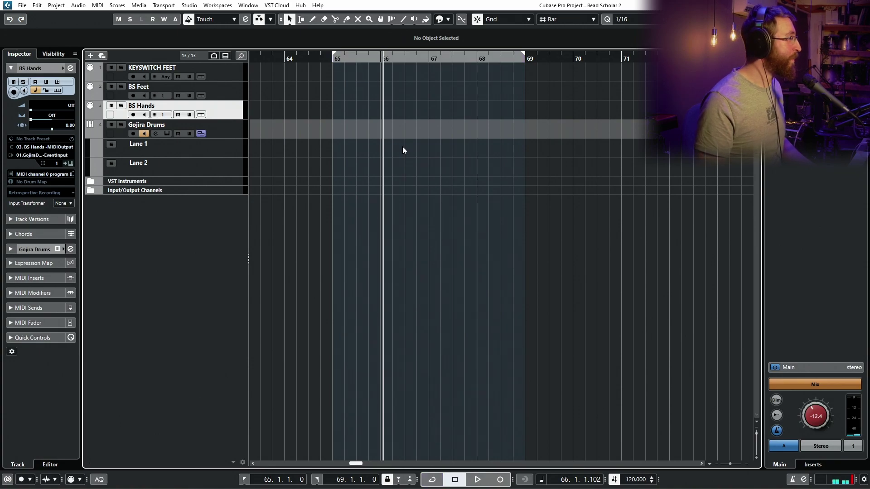
- Return the playhead to the start of the project at bar 1
{"action": "key", "text": "Home"}
{"action": "key", "text": "g"}
{"action": "key", "text": "g"}
{"action": "key", "text": "g"}
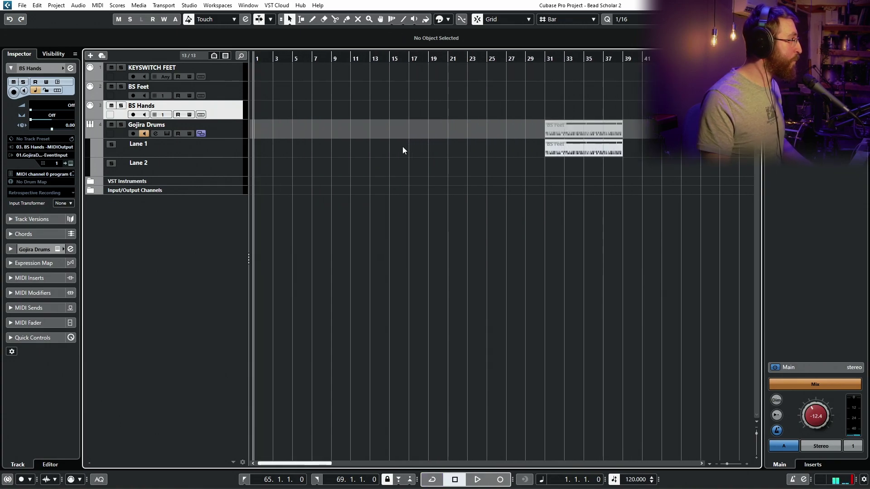